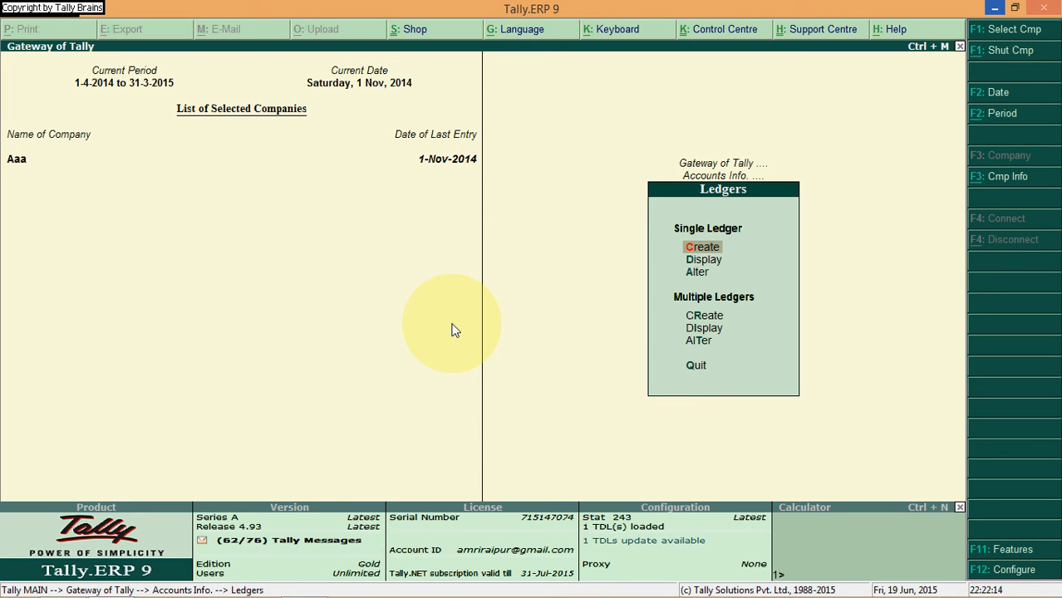
- Switch to the Word document and add a Contra row with shortcut F4 under the voucher list headings
key(super+r)
click(131, 566)
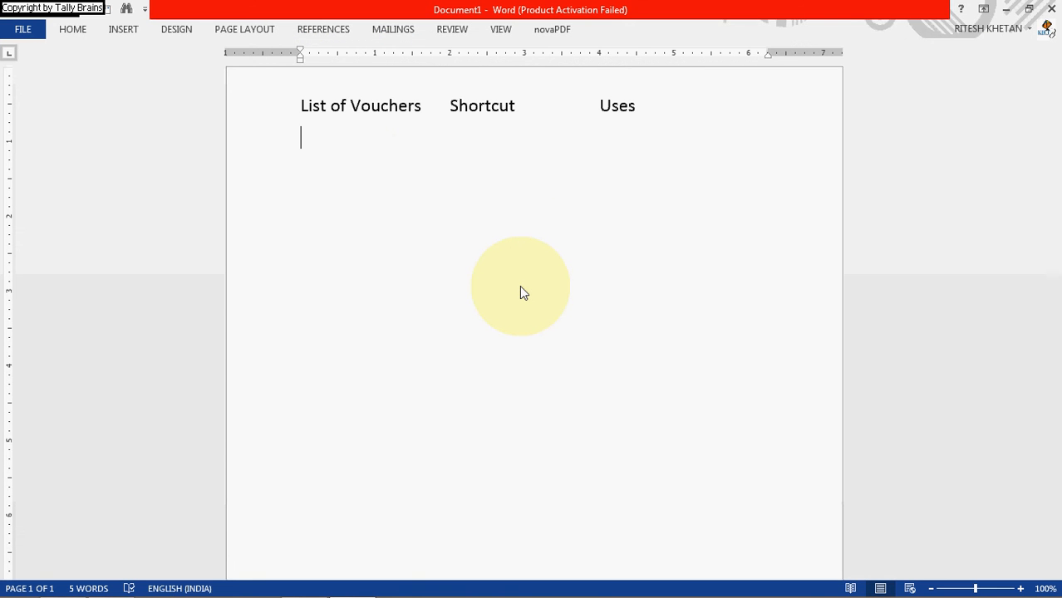
text(Contra)
key(Tab)
key(Tab)
key(Tab)
text(F4)
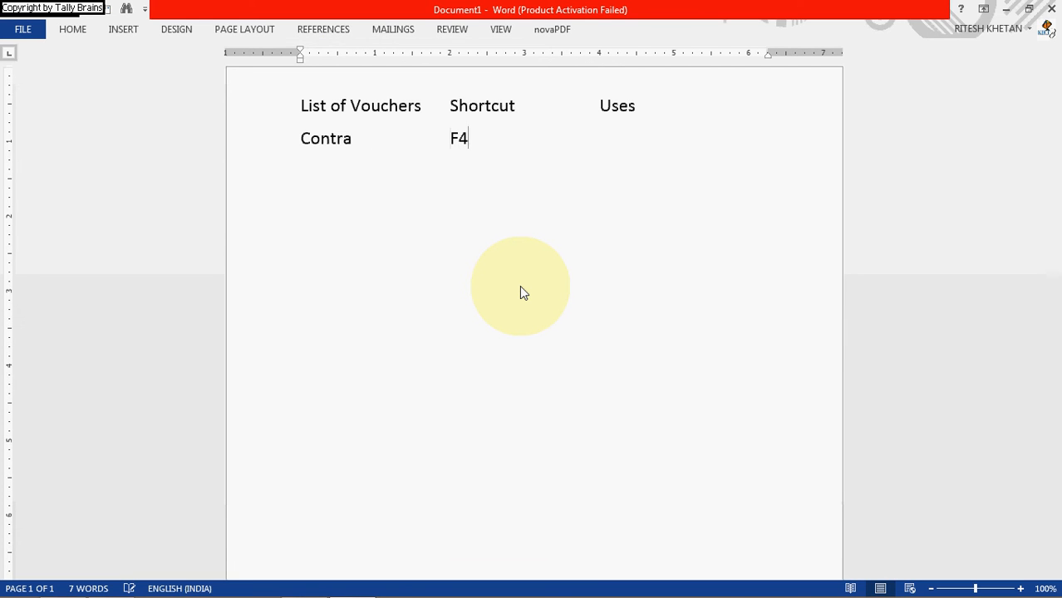
- Enter the Contra voucher's use as "Transaction between Bank and cash"
key(Tab)
key(Tab)
text(Transaction )
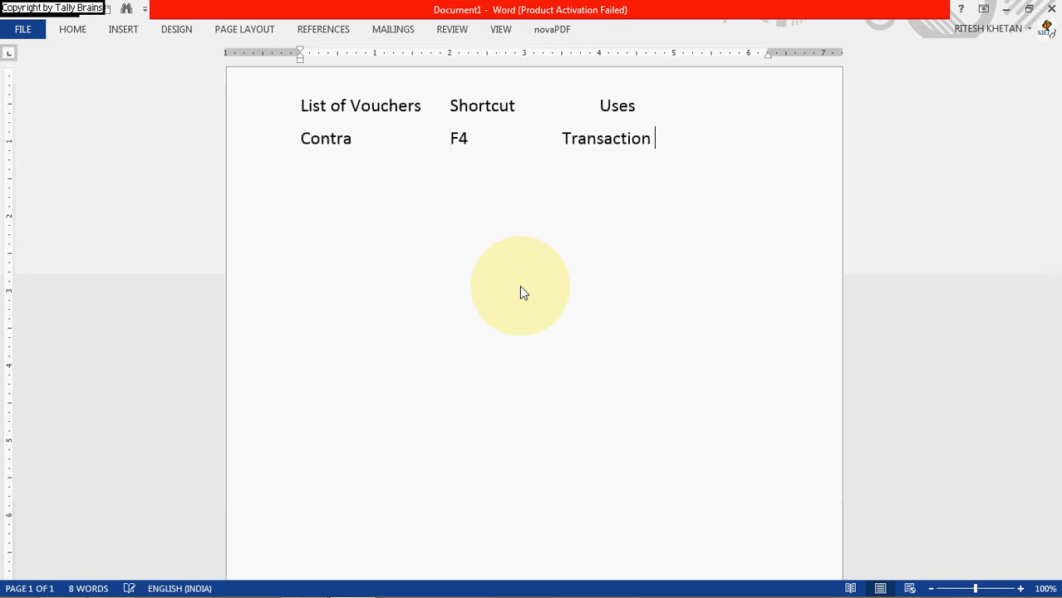
text(between Bank)
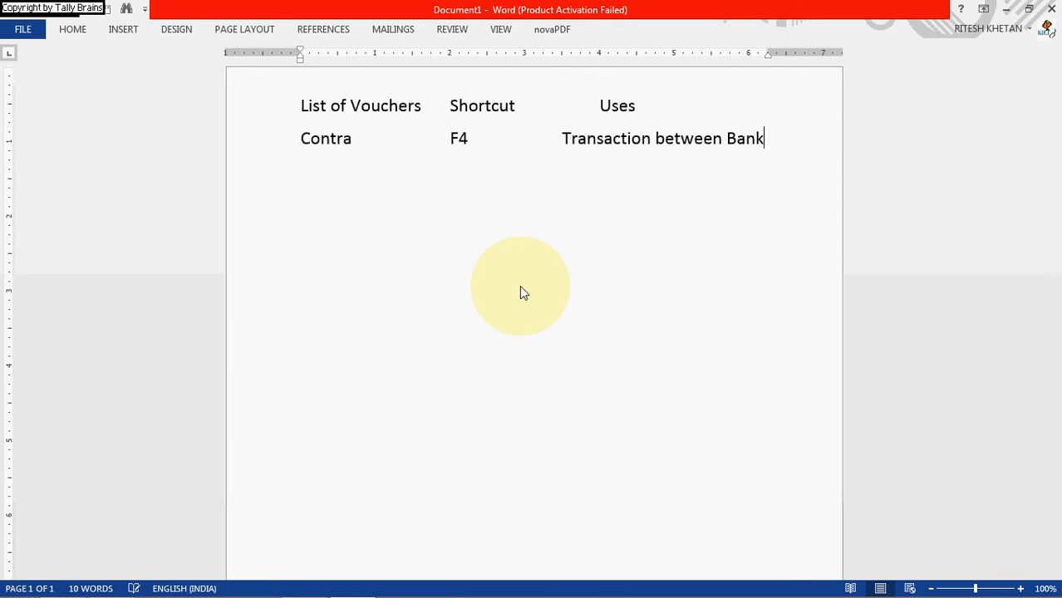
text( and cash)
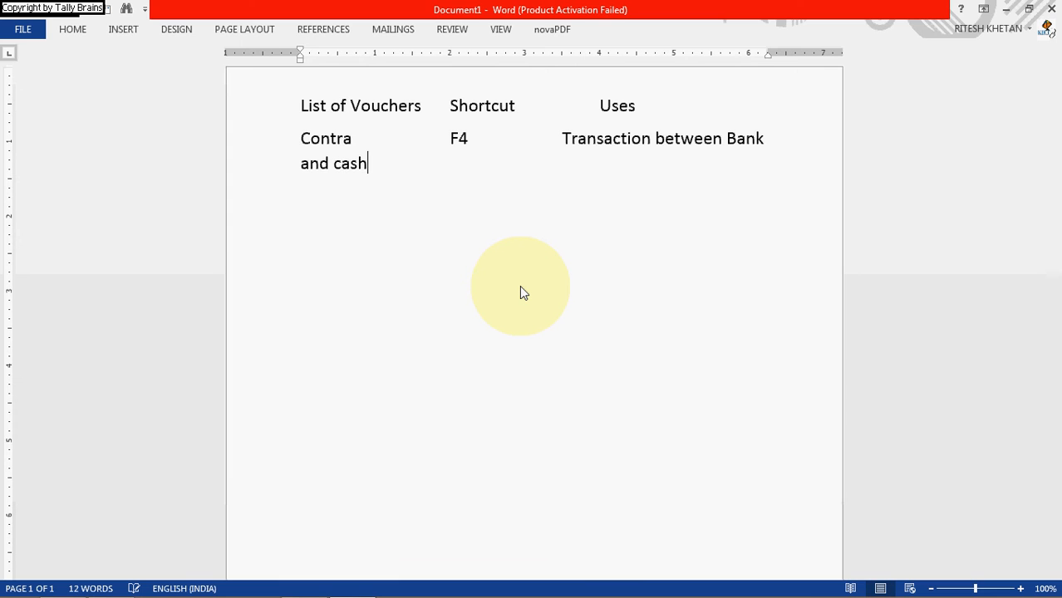
key(Home)
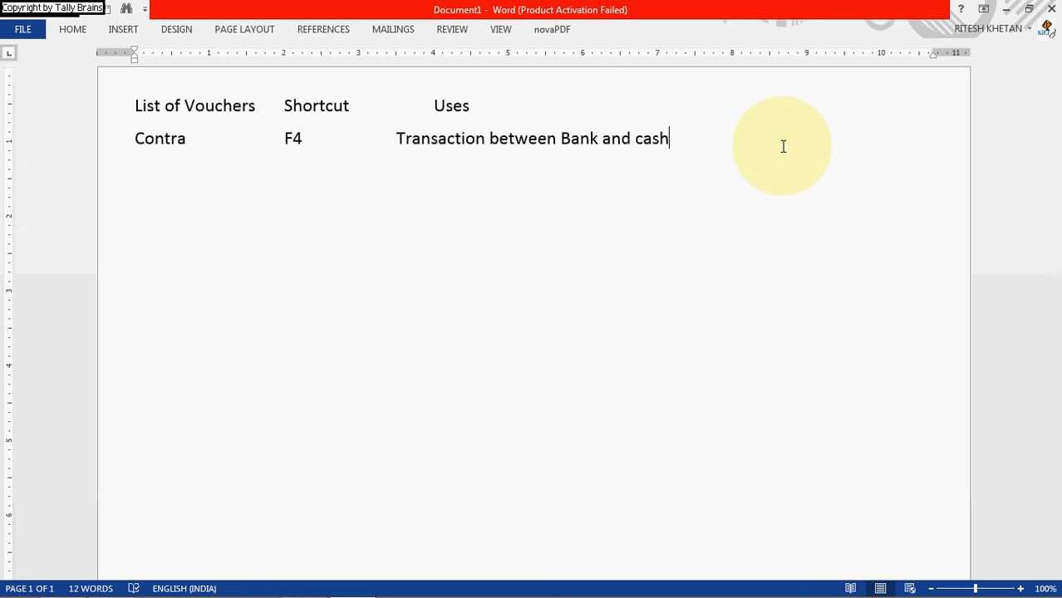
- Add a Payment row with shortcut F5 below the Contra row
key(Return)
text(Payment V)
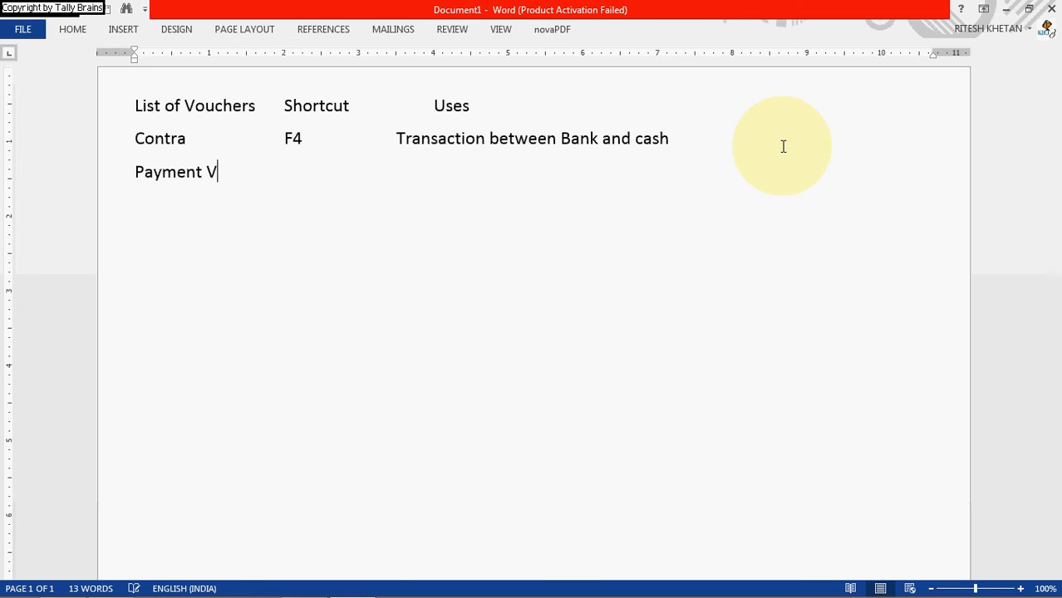
text(oucher)
key(BackSpace)
key(BackSpace)
key(BackSpace)
key(BackSpace)
key(BackSpace)
key(BackSpace)
key(BackSpace)
key(Tab)
key(Tab)
text(F5)
- Enter the Payment voucher's use as "For entry of Cash or Bank related Payment"
key(Tab)
key(Tab)
text(For)
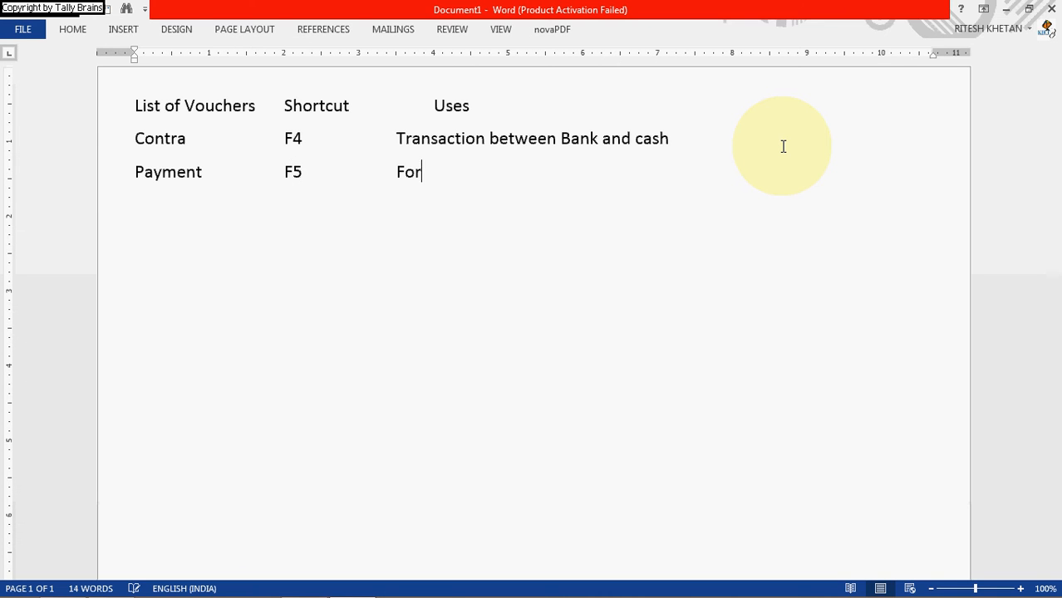
text( entry of )
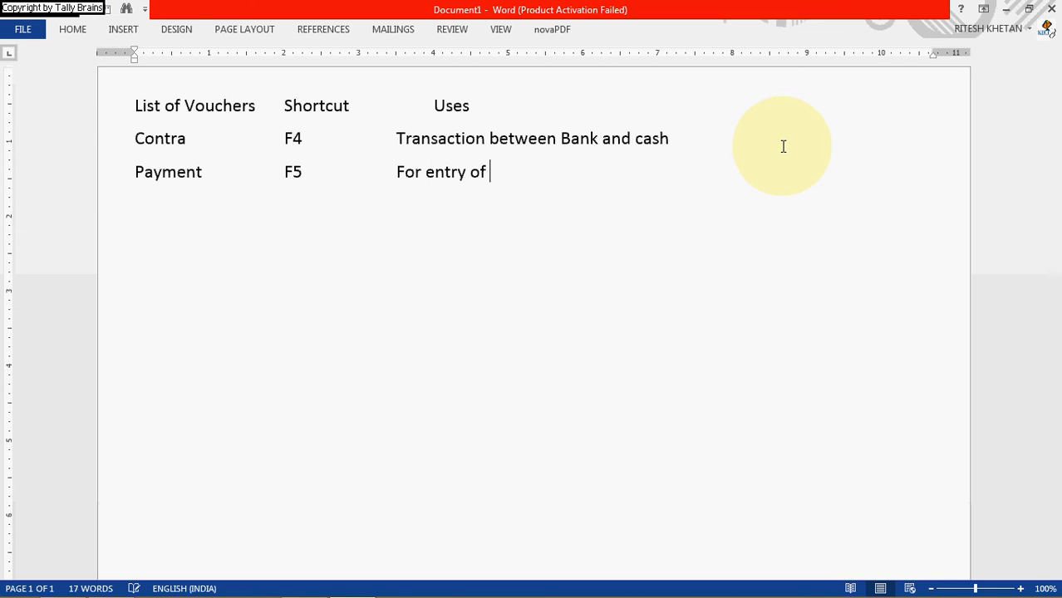
text(Cash or Bank related)
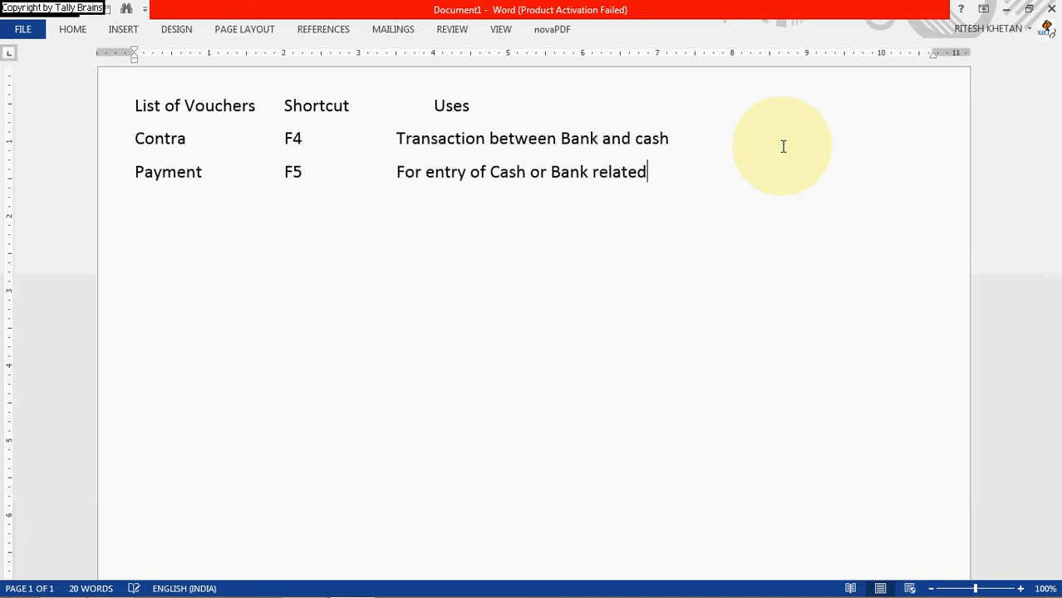
text( Payment)
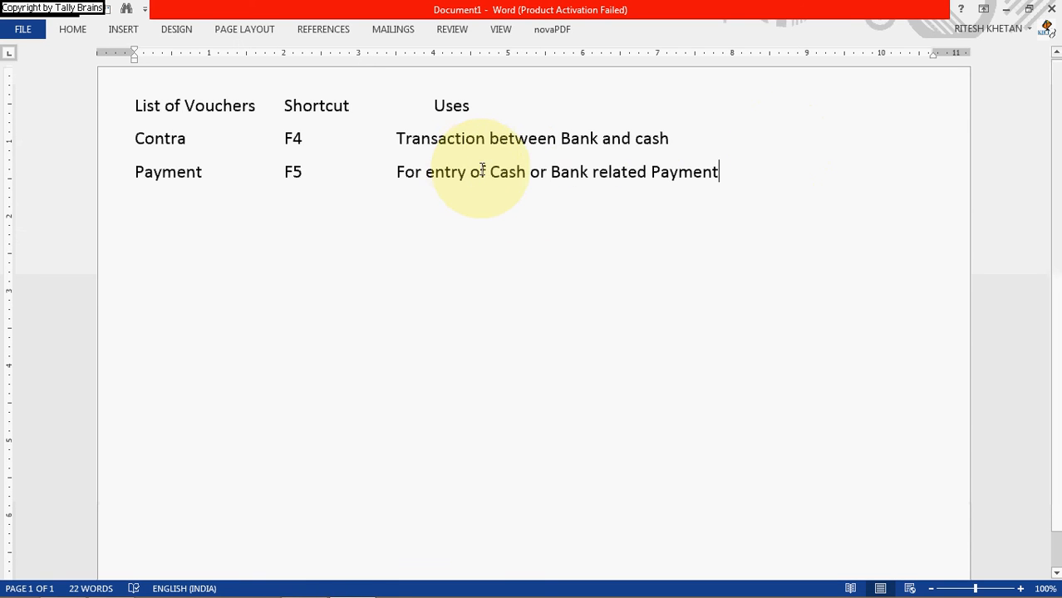
drag(490, 172, 593, 182)
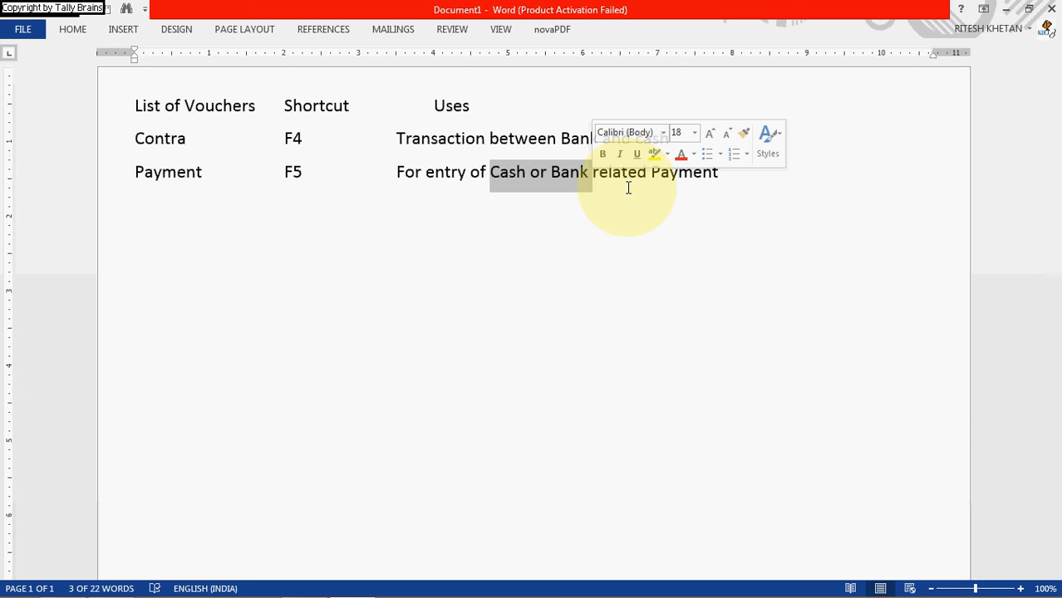
click(430, 139)
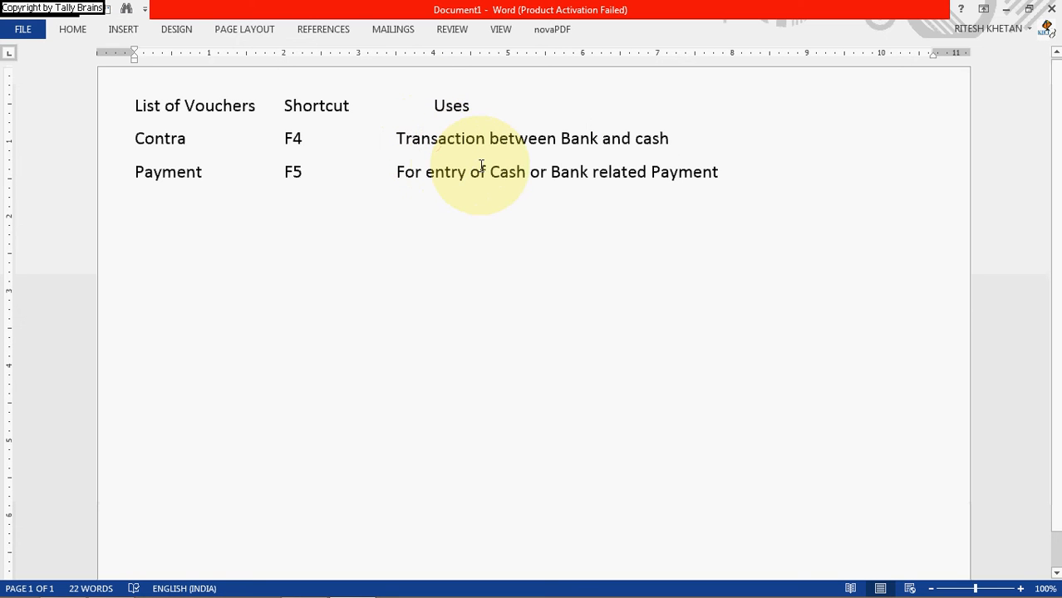
drag(470, 172, 636, 192)
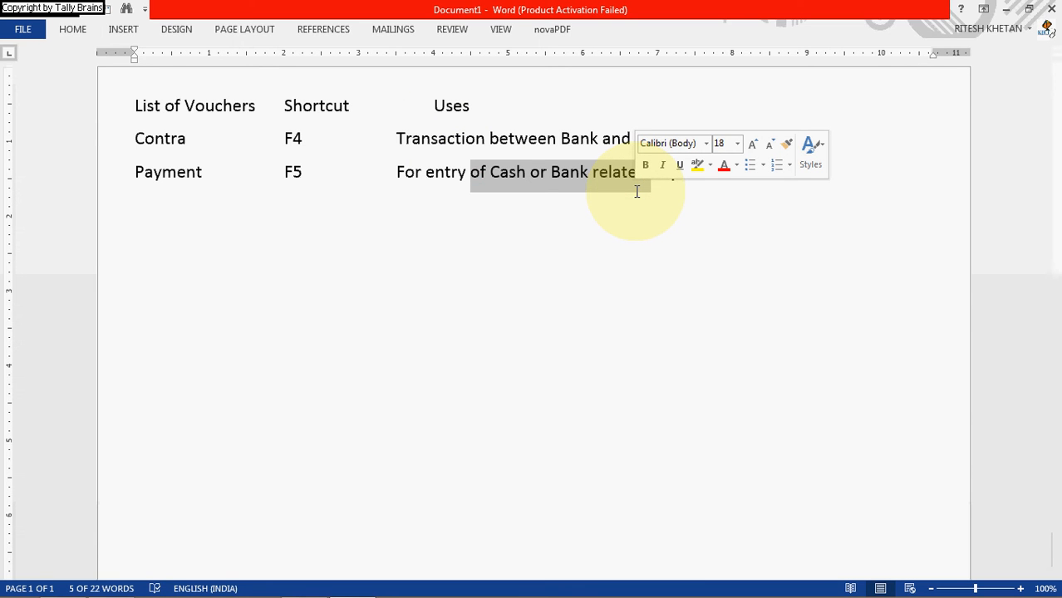
- Add a Receipt row with shortcut F6 below the Payment row
key(End)
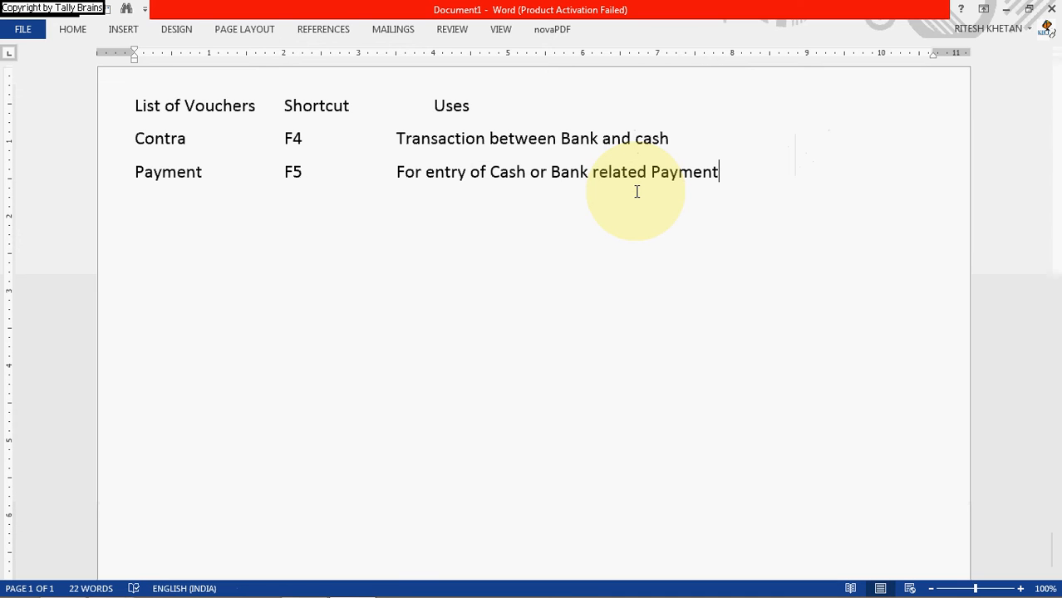
key(Return)
text(Rec)
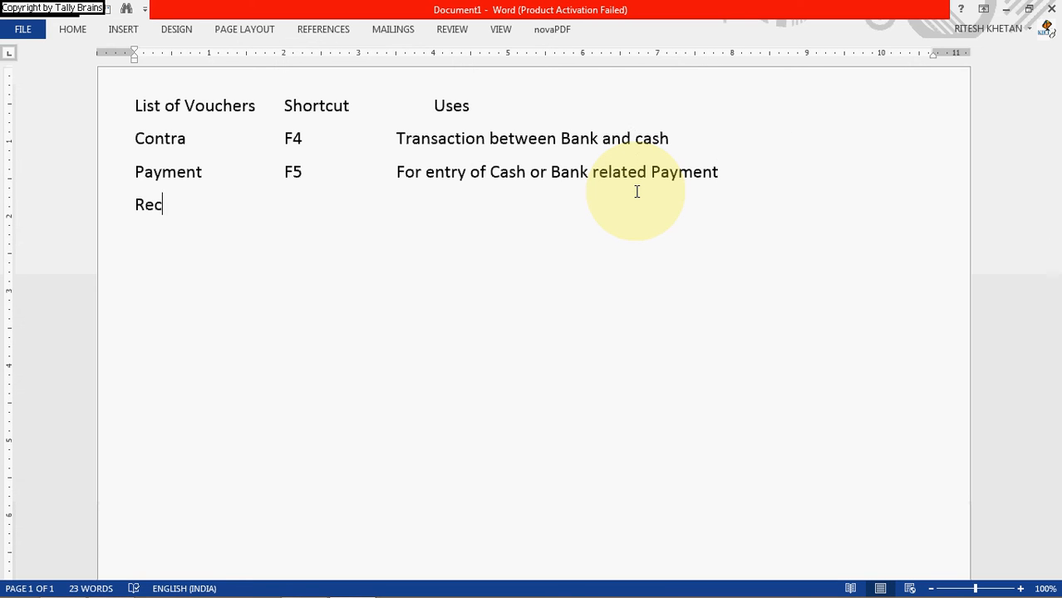
text(eipt)
key(Tab)
key(Tab)
text(F6)
- Enter the Receipt voucher's use as "For entry of Cash or Bank related receipts"
key(Tab)
key(Tab)
key(Tab)
text(For )
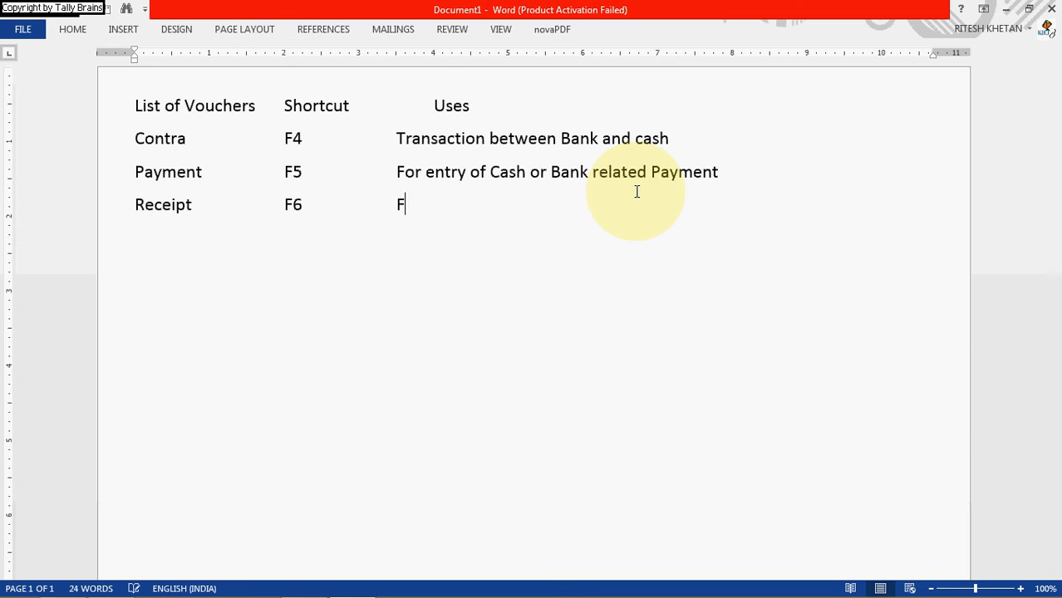
text(entry of )
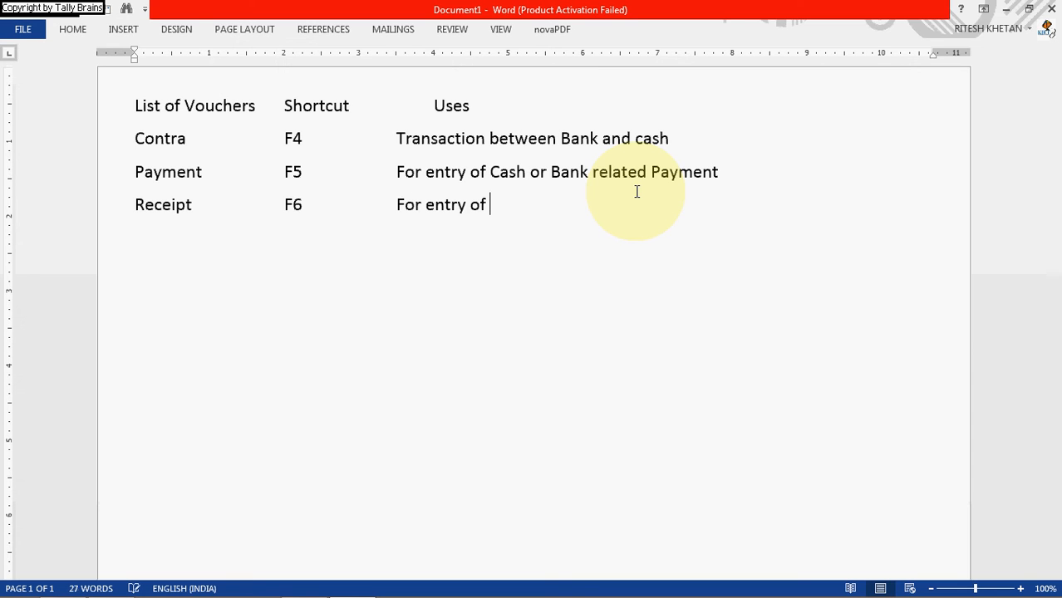
text(Cash an)
key(BackSpace)
key(BackSpace)
text(or Bank relat)
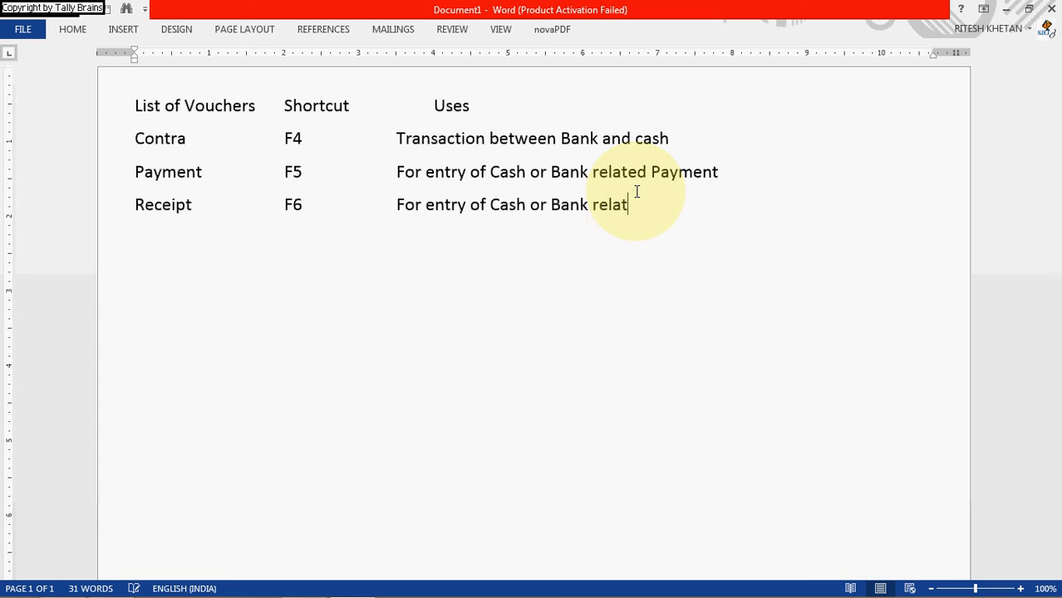
text(ed receipts)
- Add a Journal row with shortcut F7 below the Receipt row
key(Return)
text(Journal)
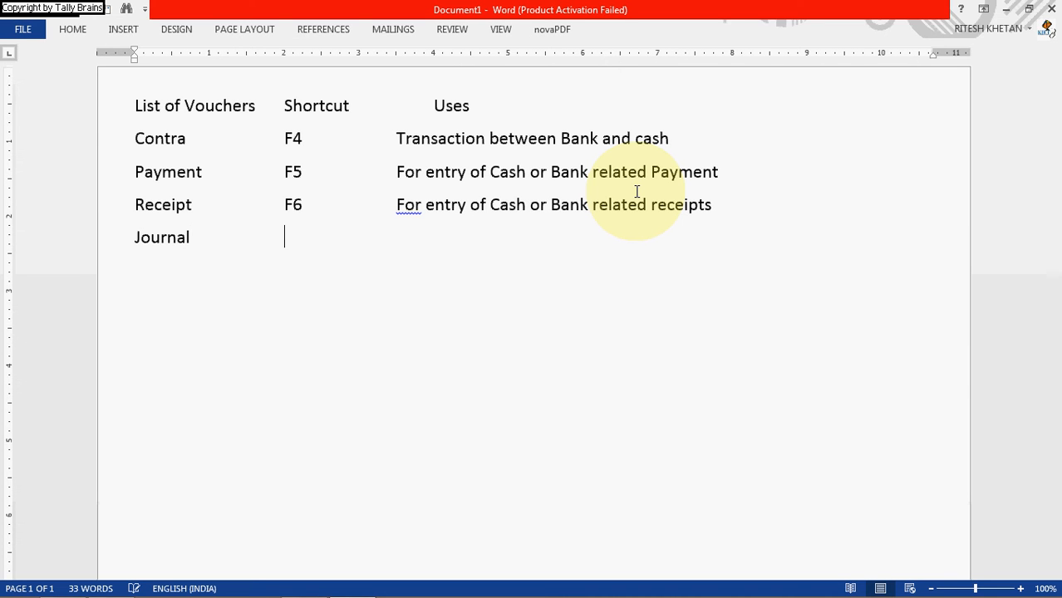
text(                      F7)
- Enter the Journal voucher's use as "For transfer entry between two ledgers/ Master voucher"
key(Tab)
key(Tab)
key(Tab)
text(For)
text( tran)
text(sdfe)
key(BackSpace)
key(BackSpace)
key(BackSpace)
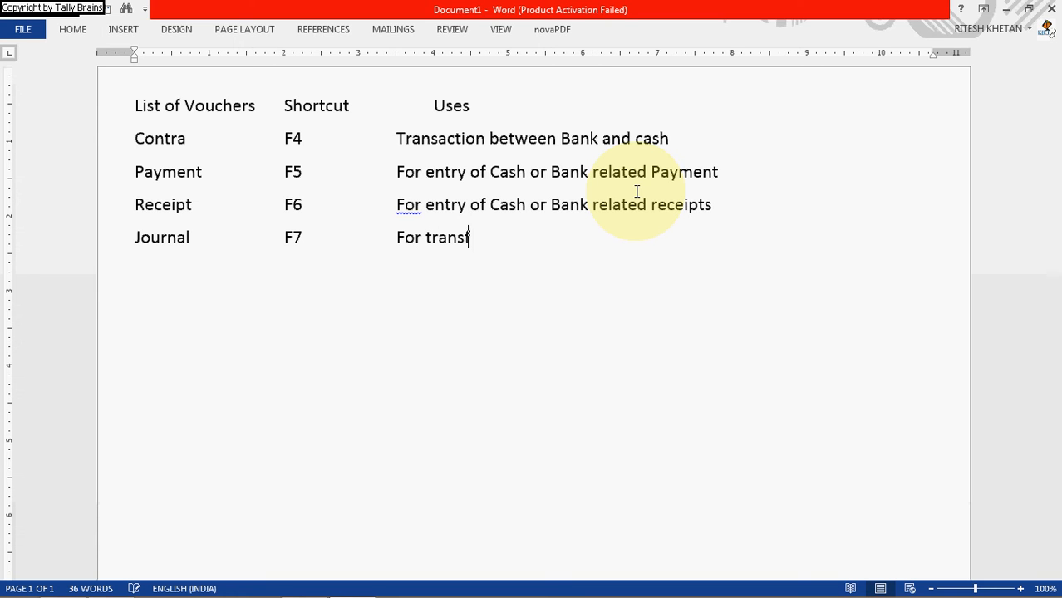
text(fer entry fro)
key(BackSpace)
key(BackSpace)
key(BackSpace)
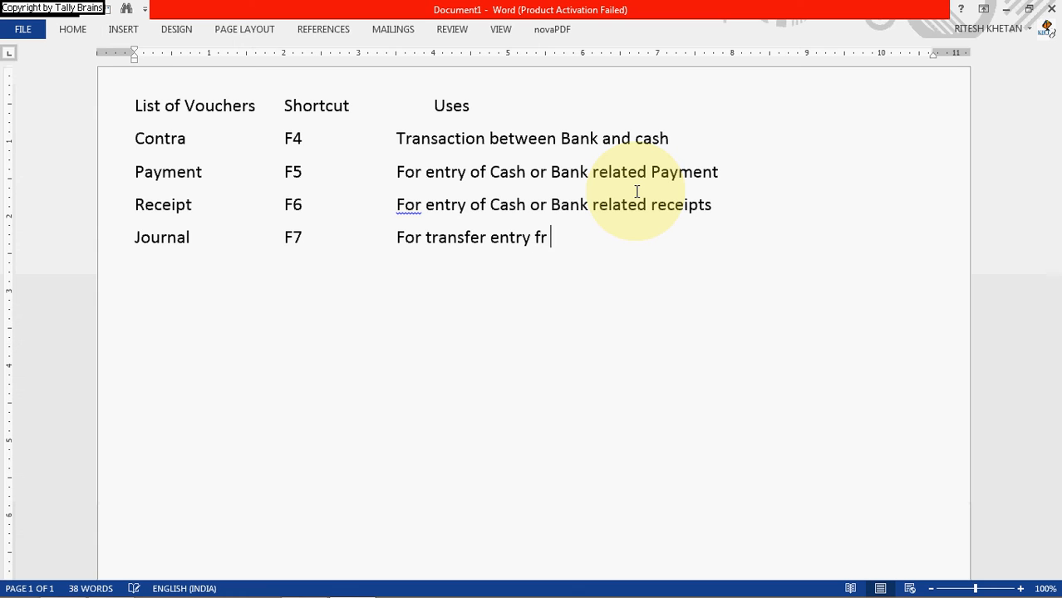
text(between )
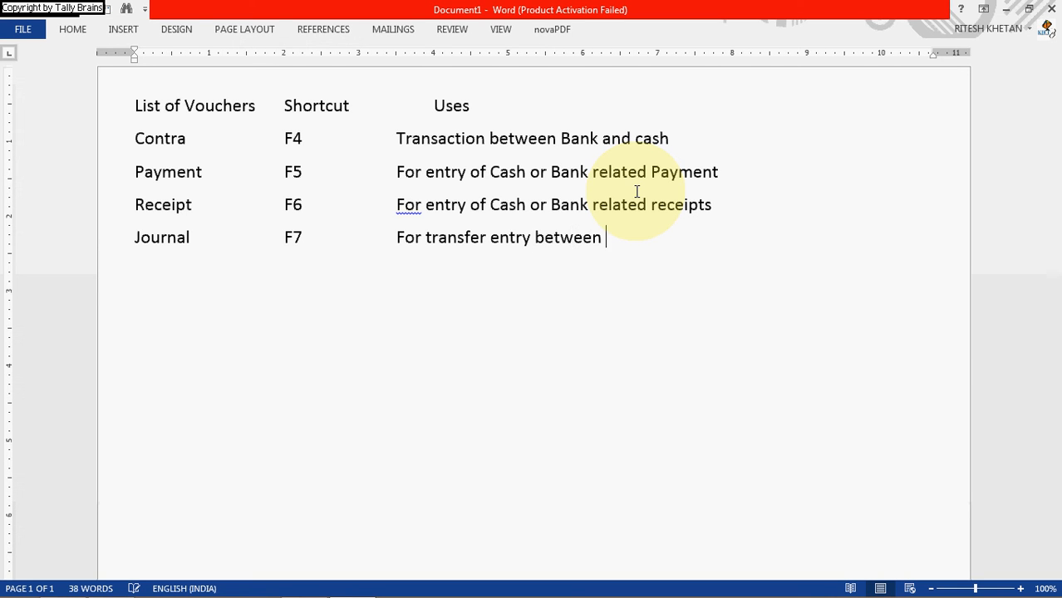
text(two ledge)
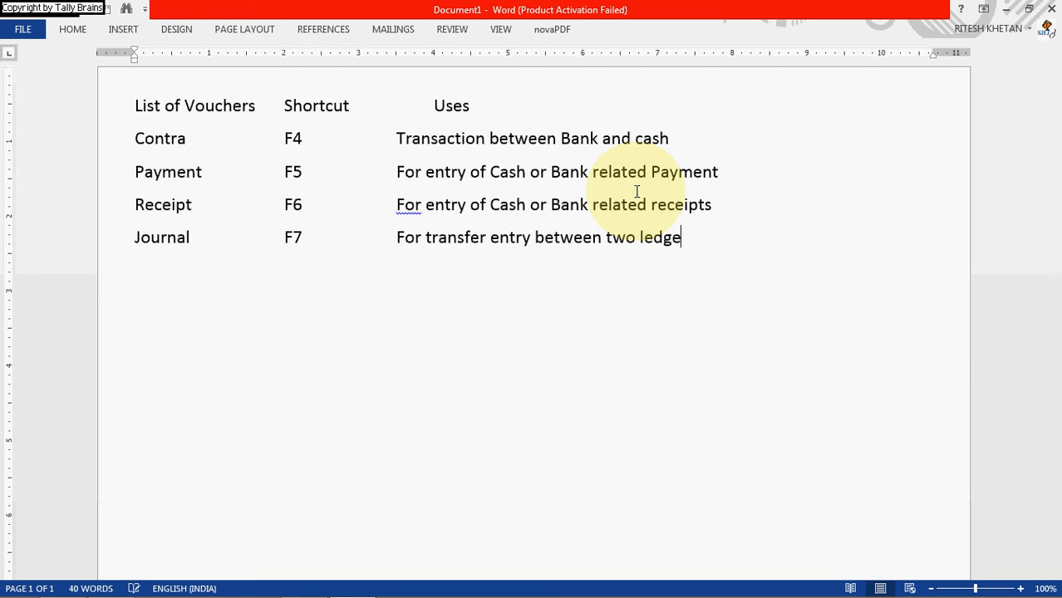
text(rs/ Master v)
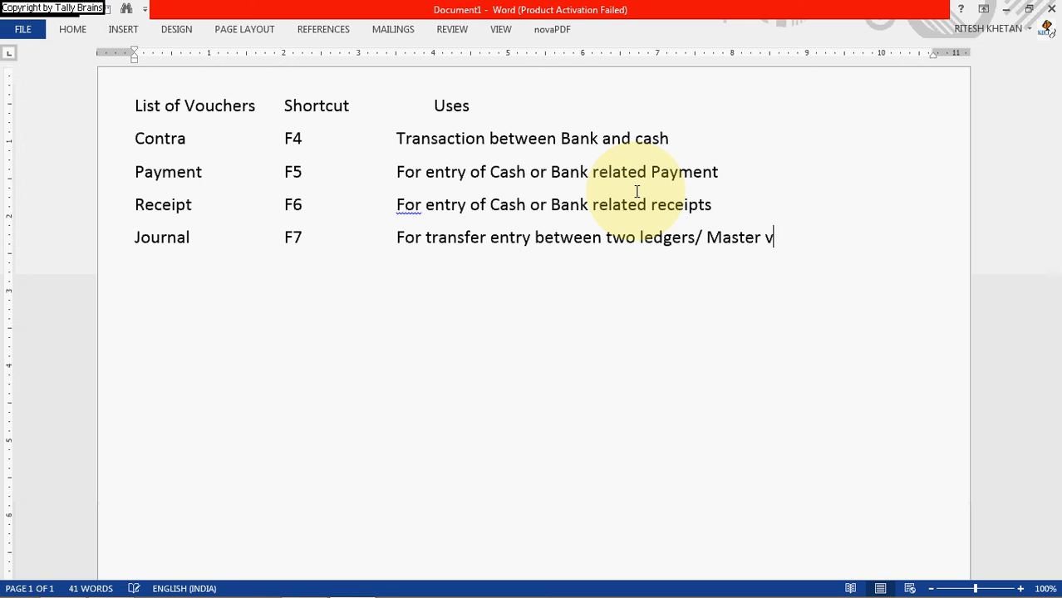
text(oucher)
- Below the voucher list, add the lines "We need to pay to" and "Receive from", each followed by the party's name
key(Return)
text(We ne)
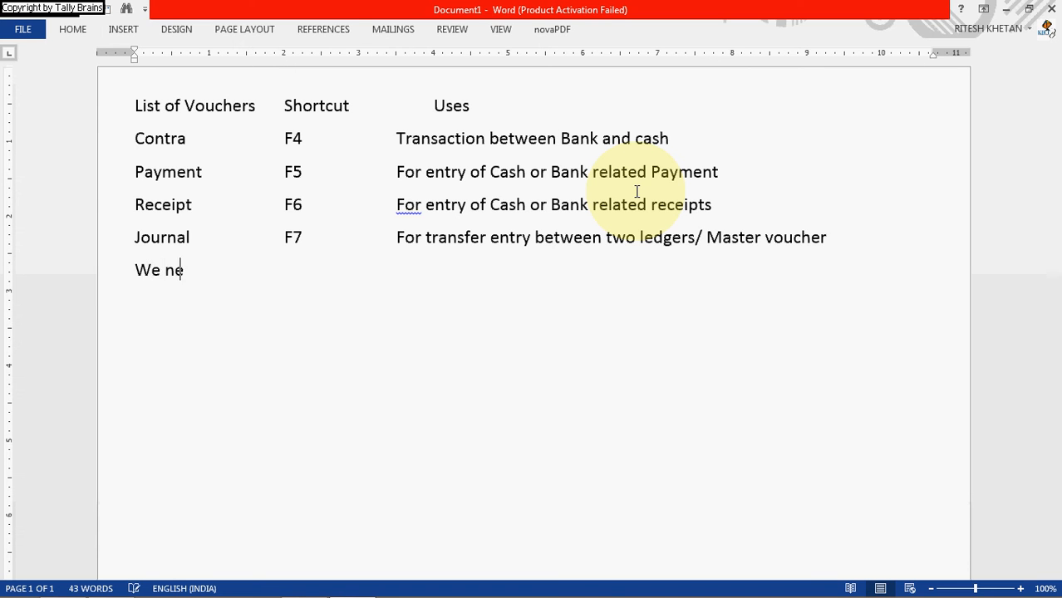
text(ed to pay to Tapadia)
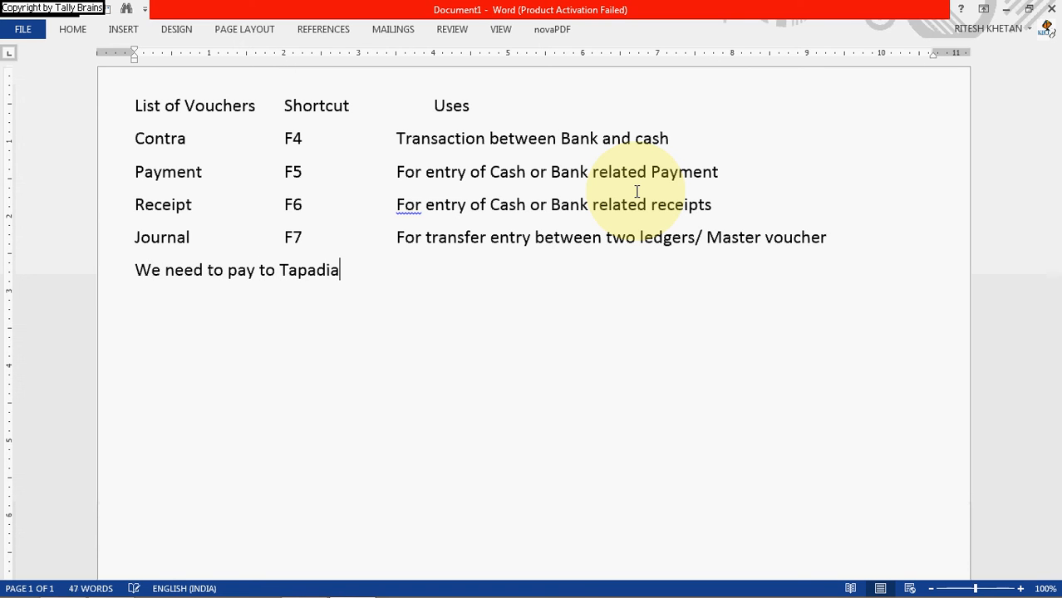
key(Return)
text(R)
text(Eceive from )
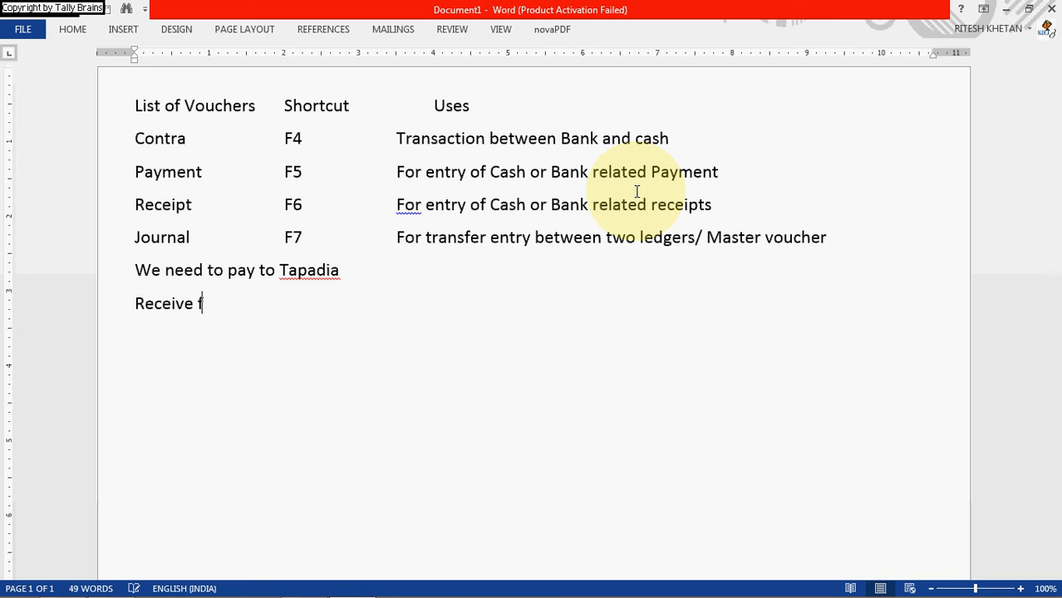
text(Shivam)
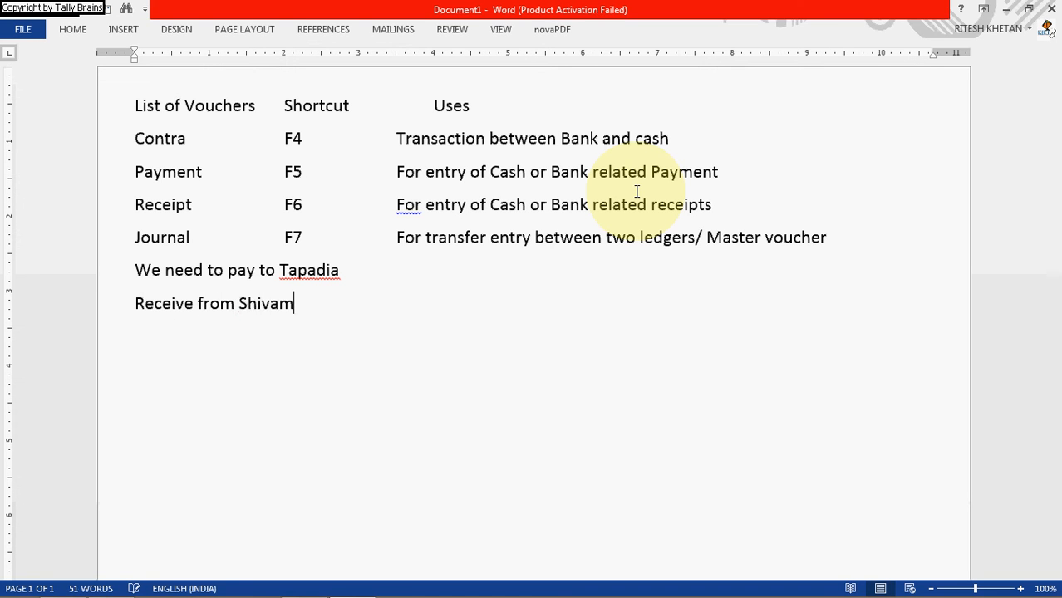
key(Return)
- Make the party names at the ends of the pay and receive lines bold
drag(340, 271, 279, 273)
key(ctrl+b)
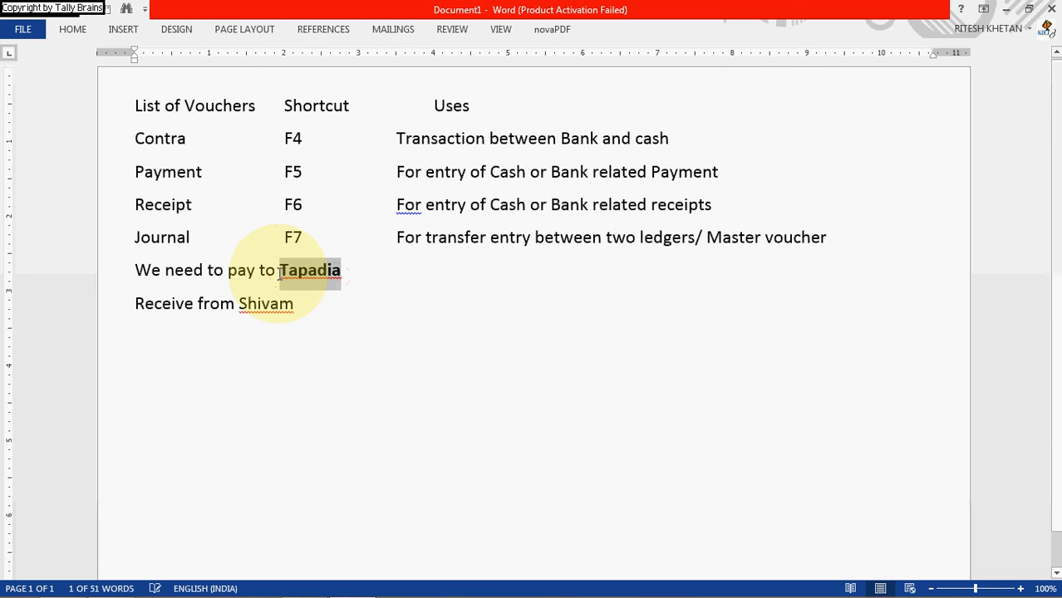
key(Down)
key(ctrl+shift+Left)
key(ctrl+b)
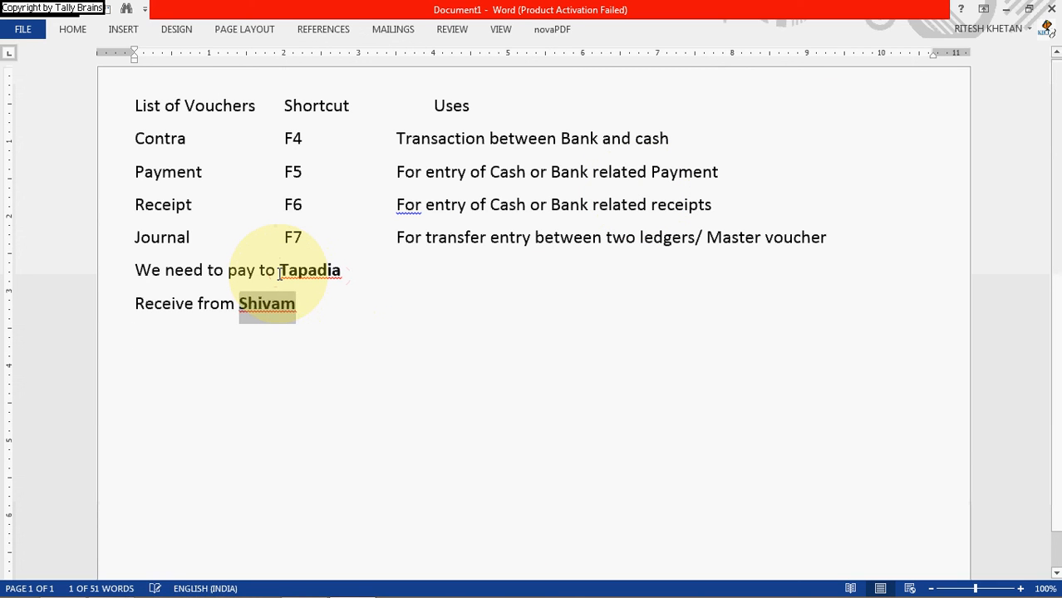
- Write a journal entry below: the payable party marked "-Dr.", with an indented "To," line naming the receivable party
key(End)
key(Return)
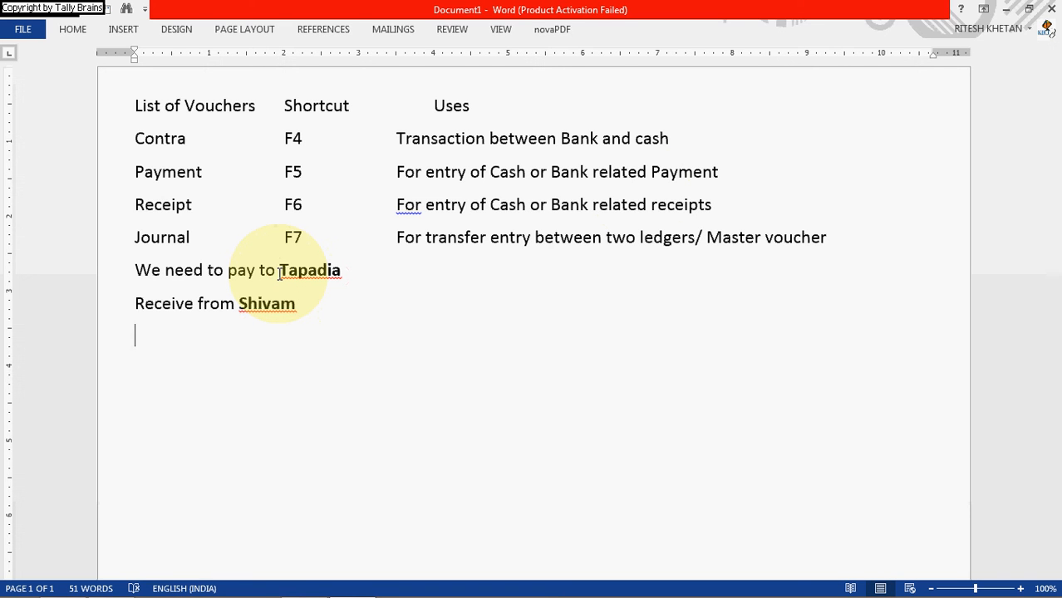
text(Tapadia)
key(Tab)
text(-Dr)
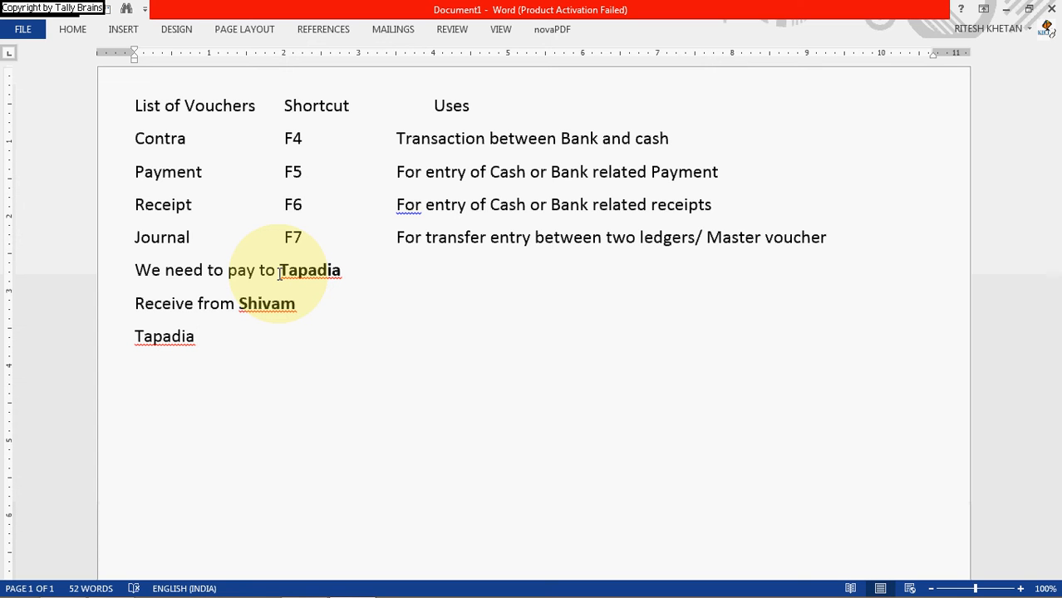
text(.)
key(Return)
key(Tab)
text(To, Shivam)
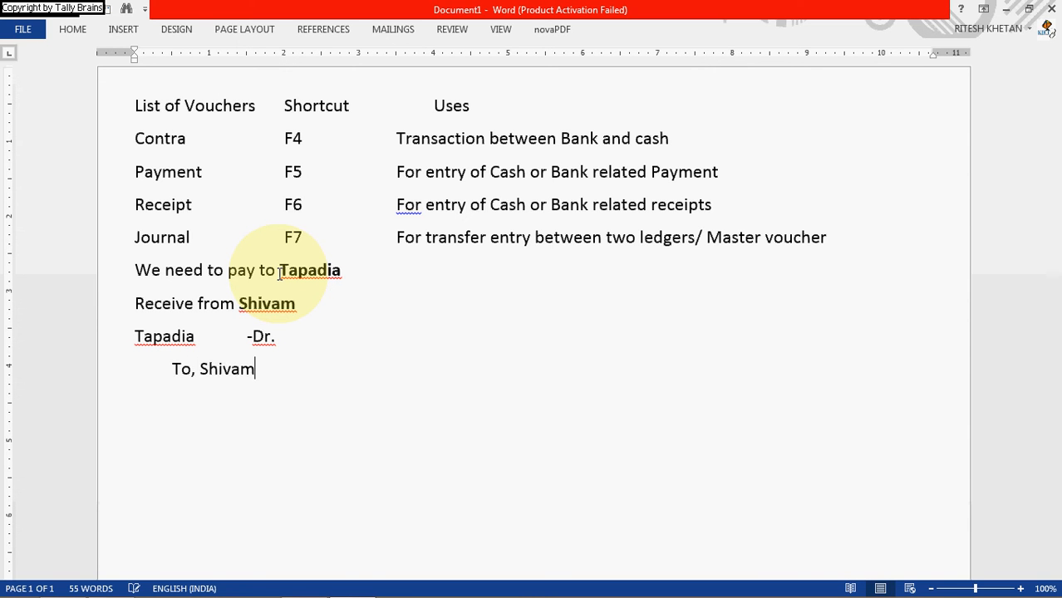
- Delete the pay and receive lines and the example journal entry below the Journal voucher row
click(275, 370)
shift+click(136, 336)
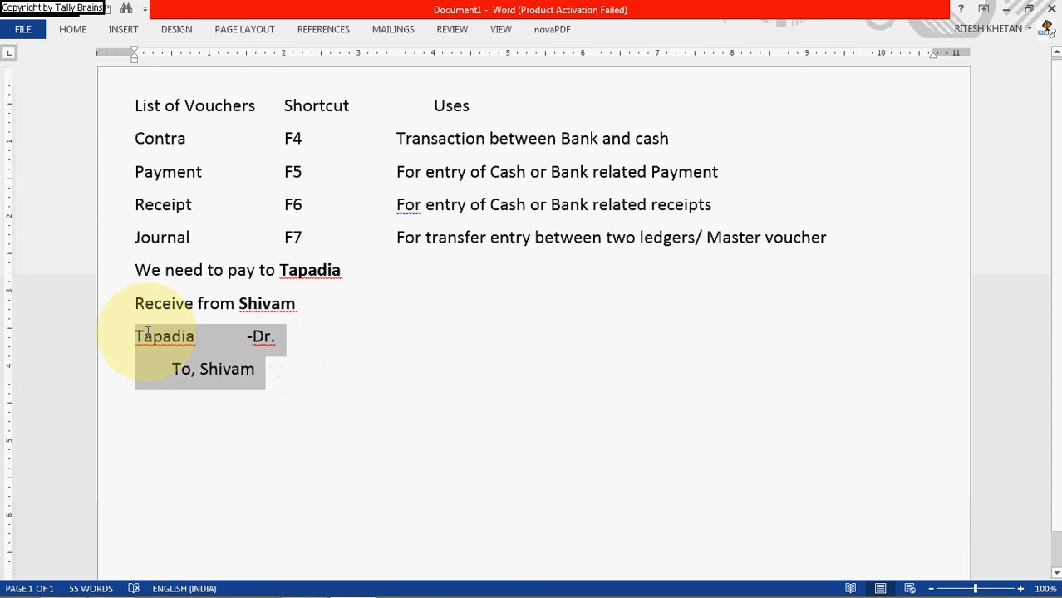
click(326, 381)
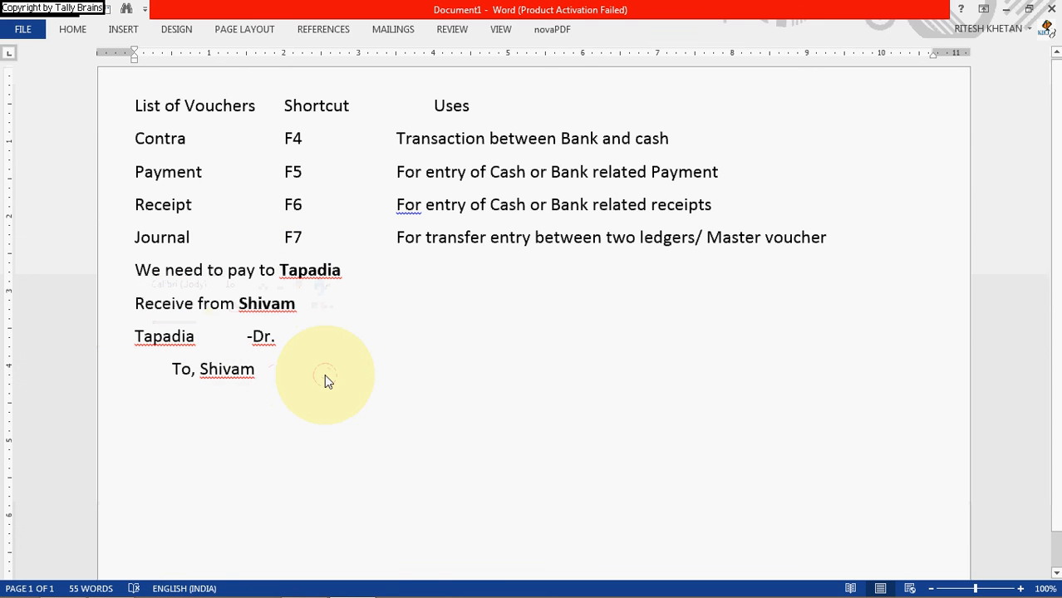
shift+click(134, 273)
key(Delete)
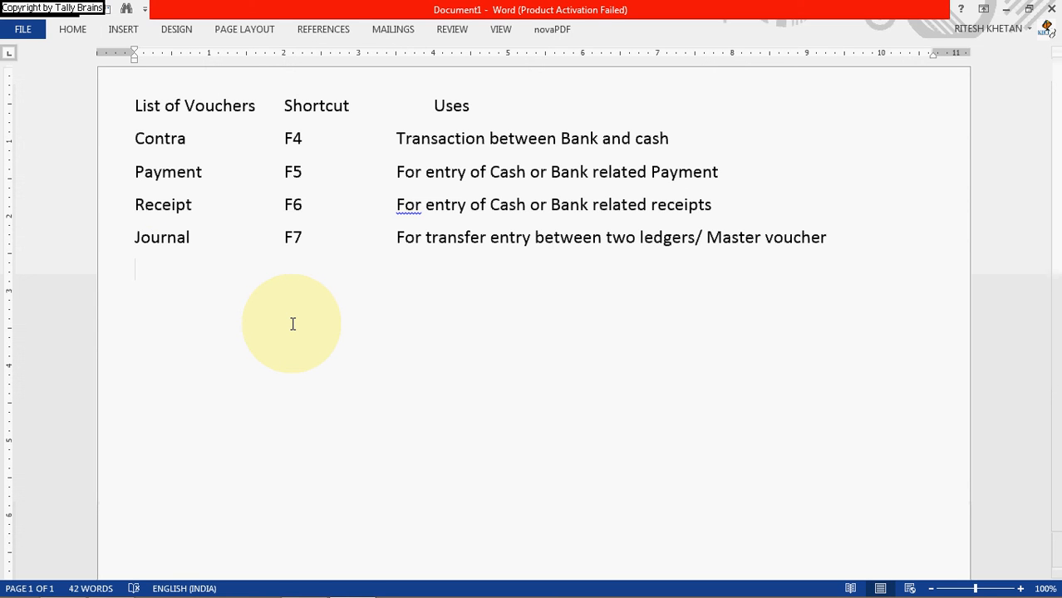
- Add a "Sales" row below Journal with the shortcut "F8"
text(Sakes)
key(BackSpace)
key(BackSpace)
key(BackSpace)
key(BackSpace)
text(l)
key(BackSpace)
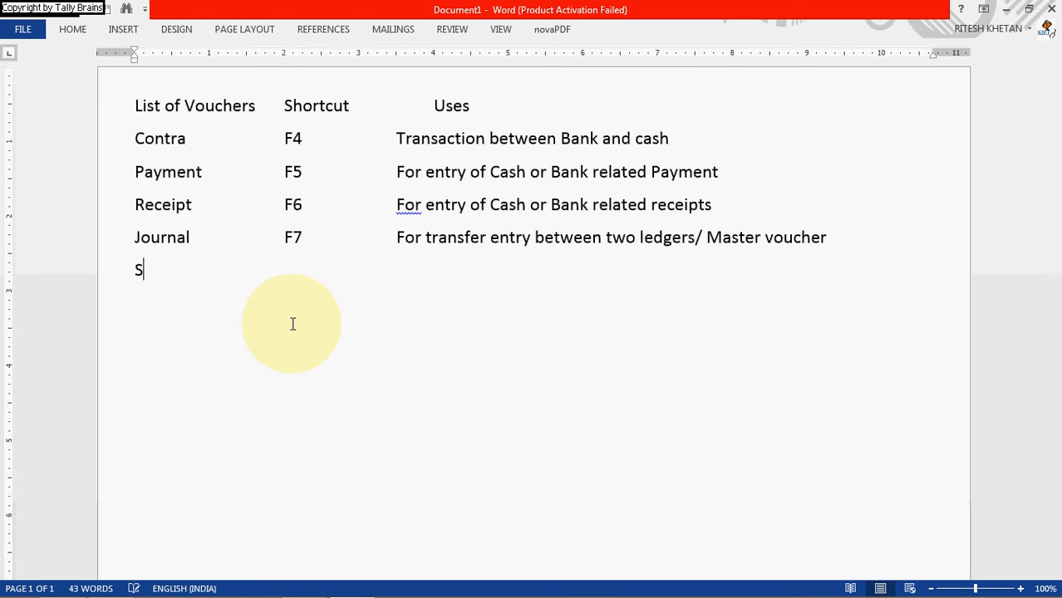
text(ales)
key(Tab)
key(Tab)
key(Tab)
text(F8)
- Enter the Sales voucher's use as "For any sales entry (Cash or Credit)"
key(Tab)
key(Tab)
text(For any sa)
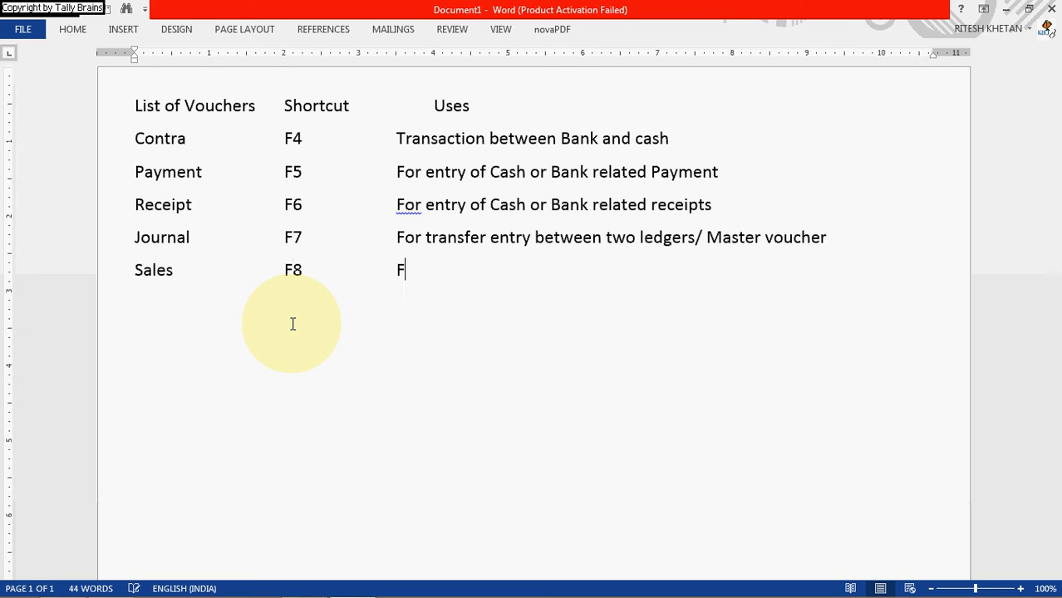
text(les )
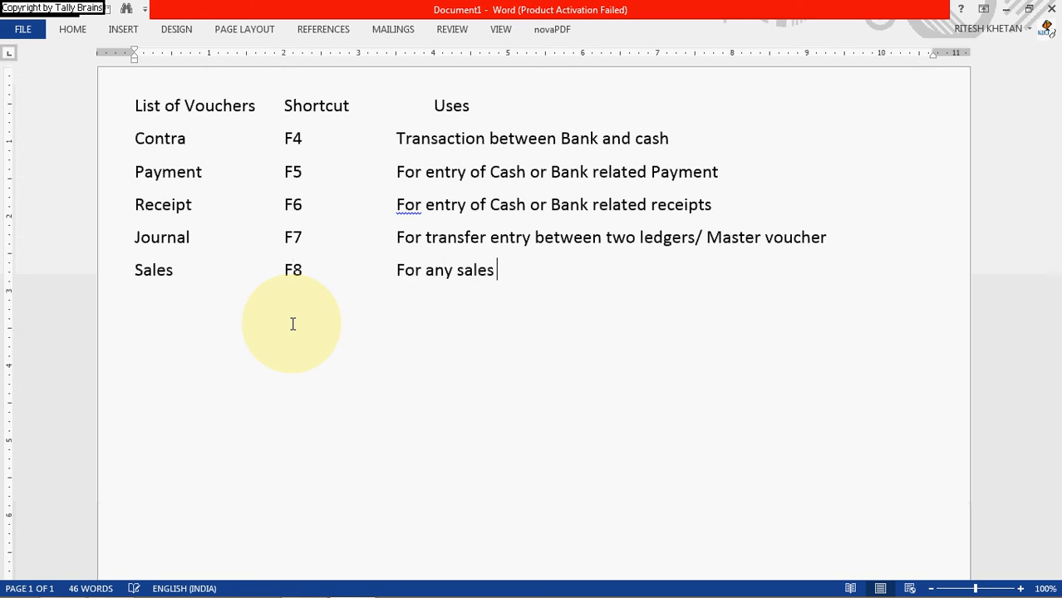
text(entry (Cash or Cr)
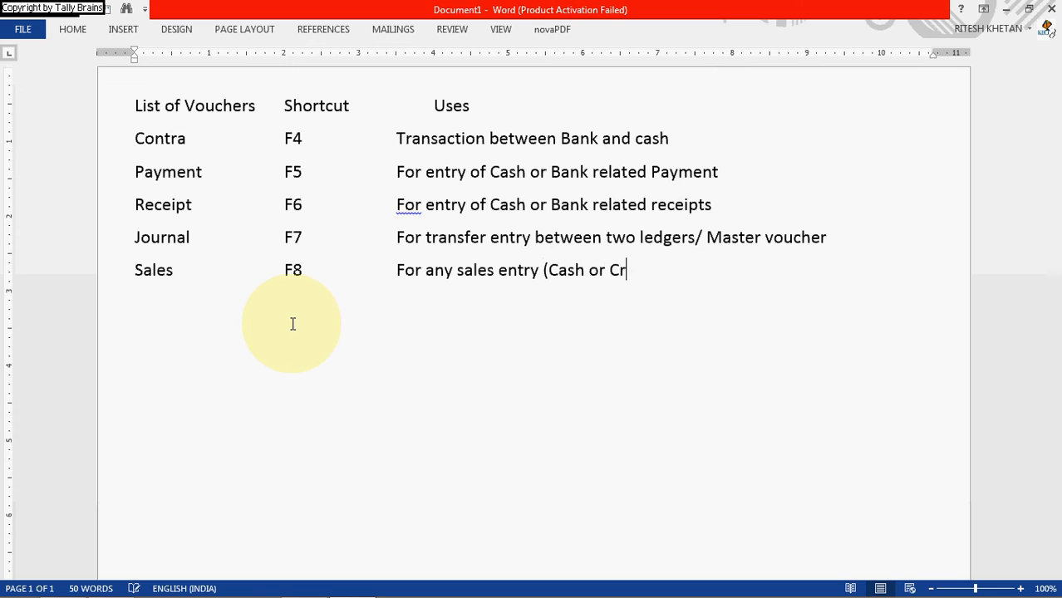
text(edit))
- Add a "Credit Note/Sales Return" row below Sales with the shortcut "Ctrl + F8"
key(Return)
text(Credit )
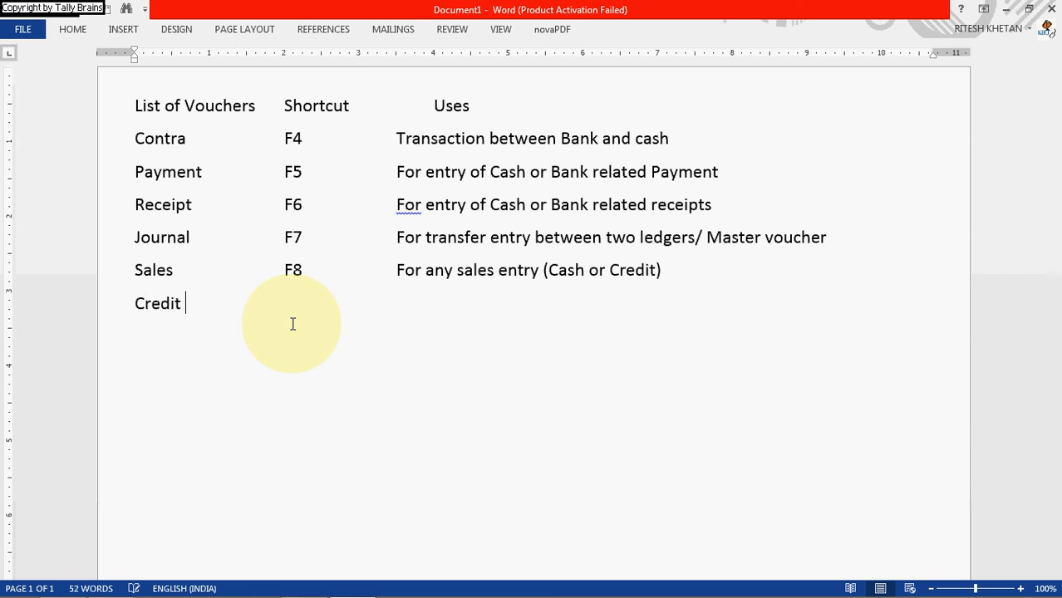
text(Note/Sales Retu)
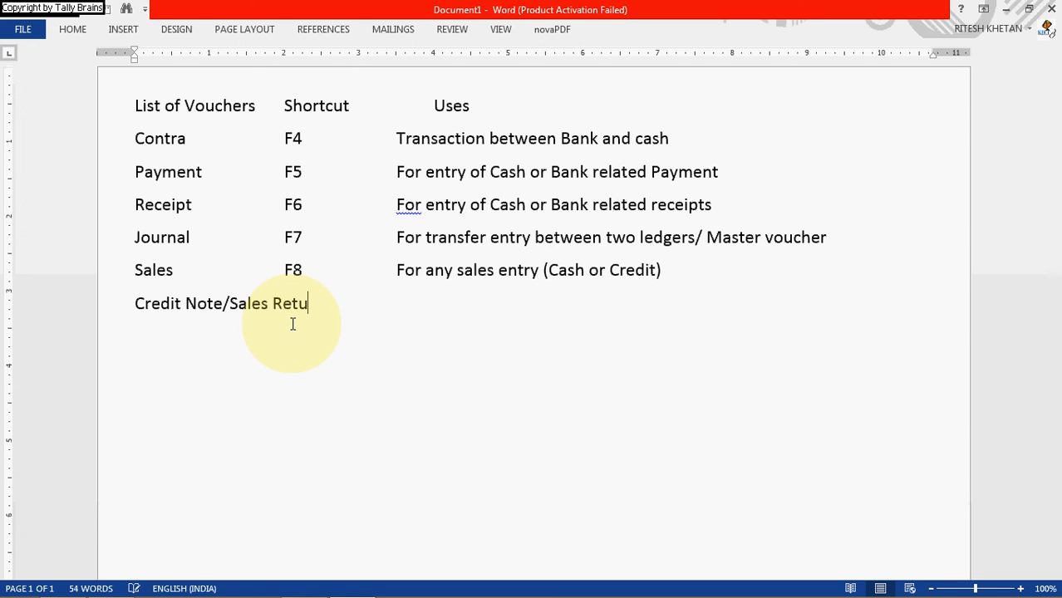
key(BackSpace)
text(urn)
key(Tab)
text(Ctro)
key(BackSpace)
text(l +)
key(Up)
text(f)
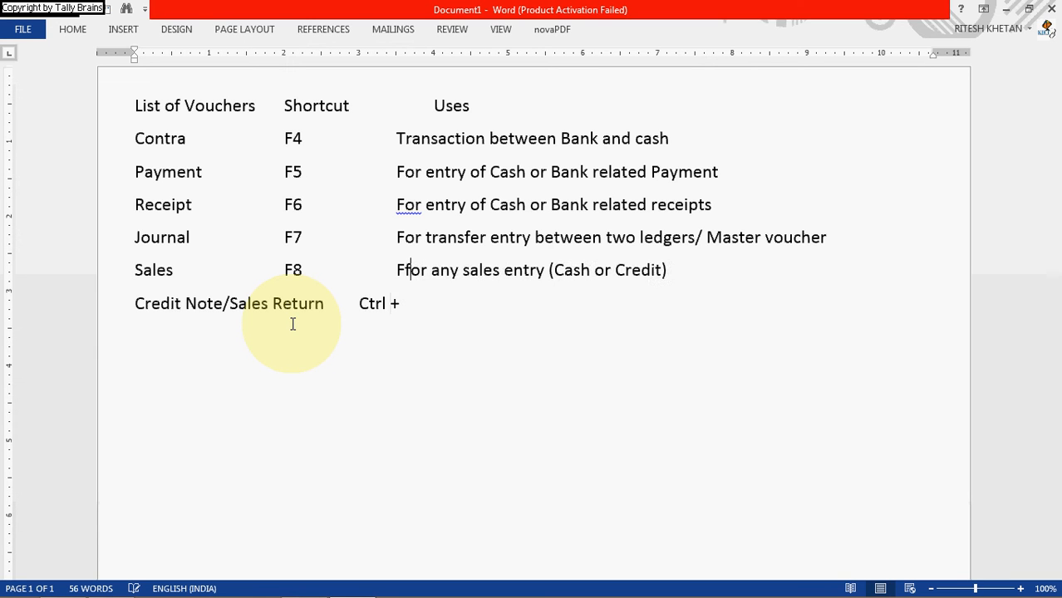
key(BackSpace)
key(Down)
text(8)
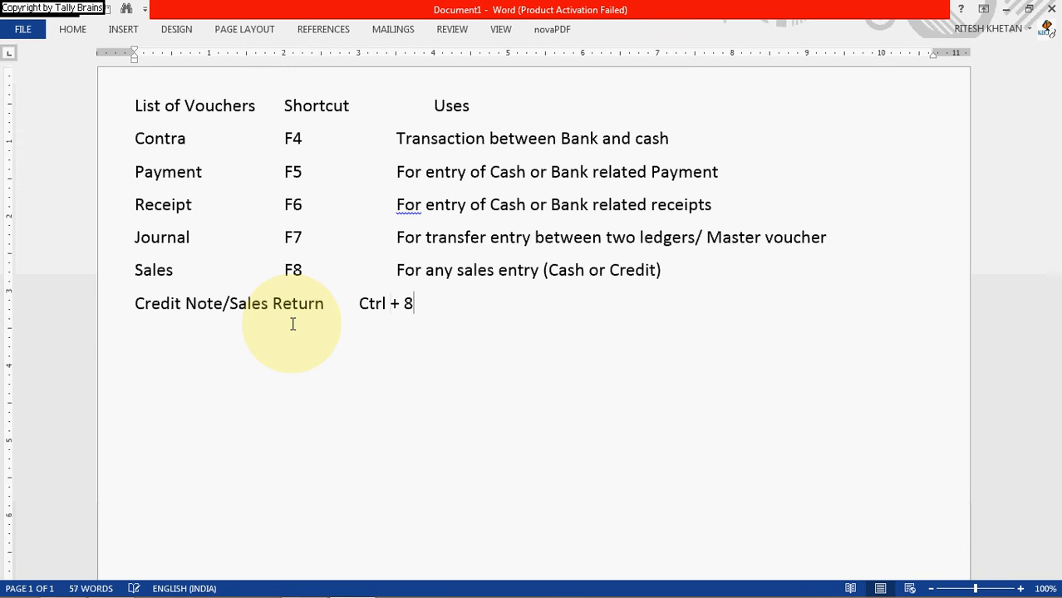
key(BackSpace)
text(F8)
- Enter the Credit Note's use as "Sales Return / Discount"
text(Sales Retrun)
text( /)
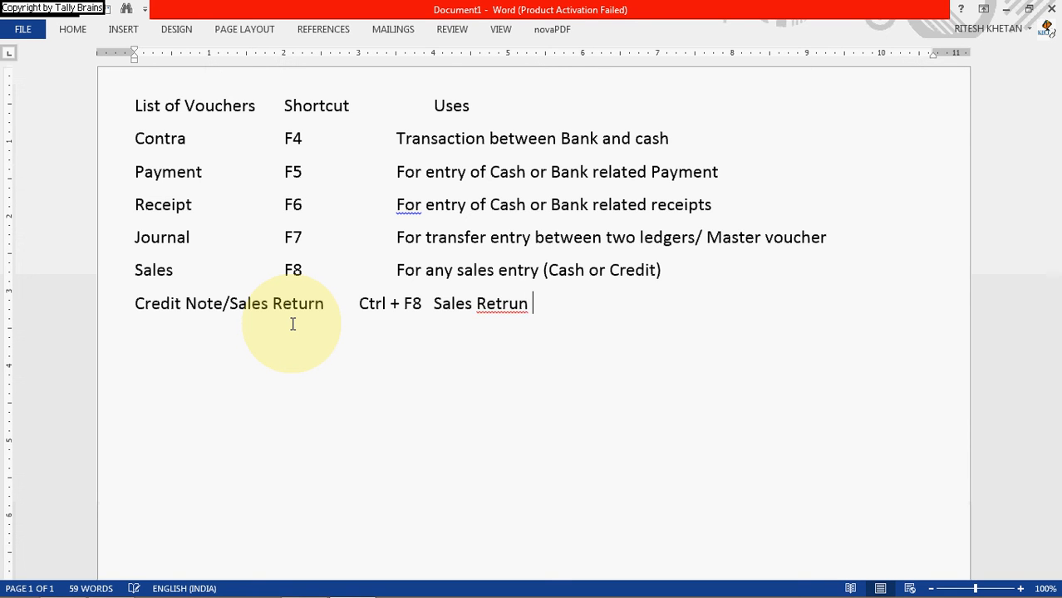
key(BackSpace)
key(BackSpace)
key(BackSpace)
key(BackSpace)
key(BackSpace)
key(BackSpace)
text(urn / Discount)
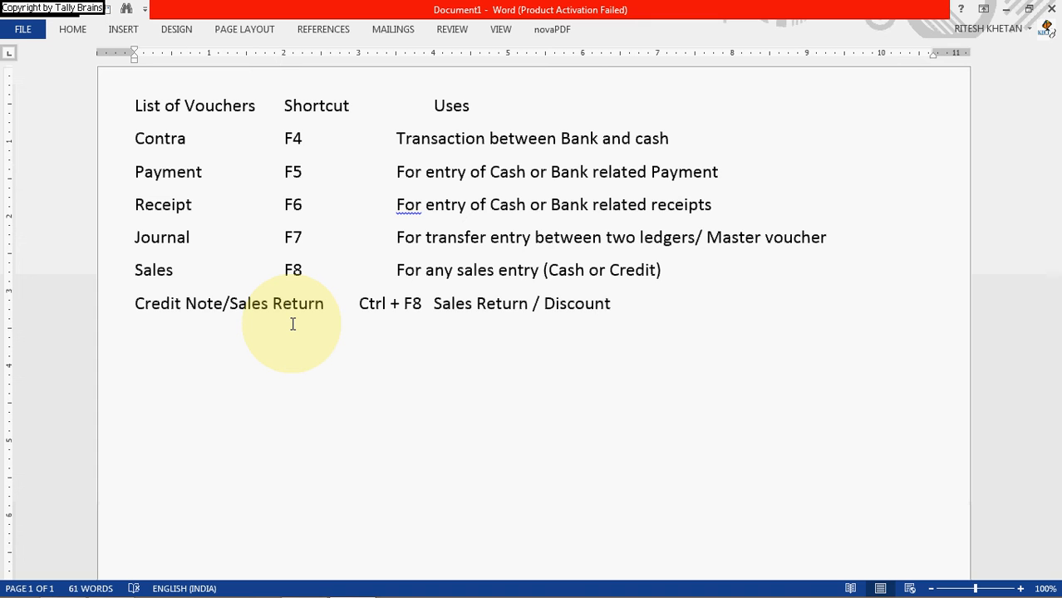
- Insert the word "Issuing" before "Discount" in the Credit Note's use
key(ctrl+Left)
text(Isuing)
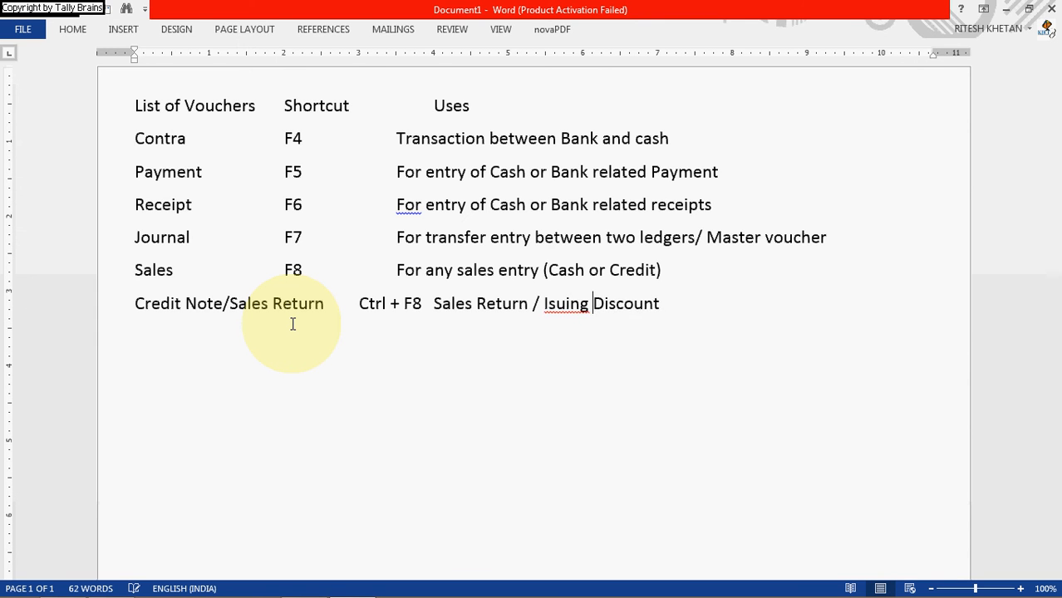
key(BackSpace)
key(BackSpace)
key(BackSpace)
key(BackSpace)
key(BackSpace)
text(suing)
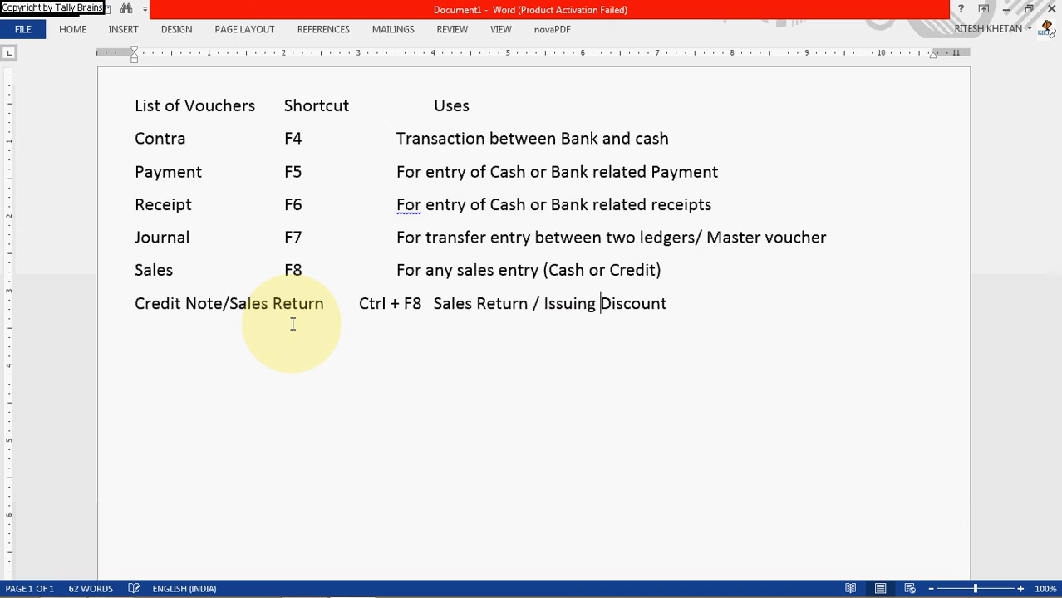
- Add a "Purchase" row below the Credit Note row with the shortcut "F9"
key(End)
key(Return)
text({)
key(BackSpace)
text(Purchas)
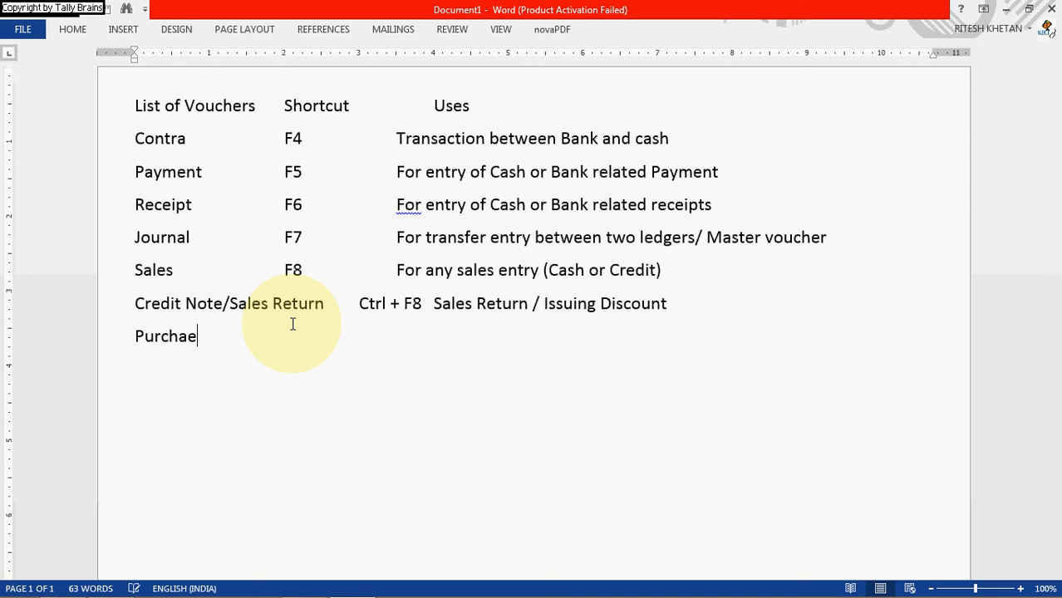
text(e)
key(Tab)
key(Tab)
text(F9)
- Enter the Purchase voucher's use as "For any purchase entry (Cash or credit)"
key(Tab)
key(Tab)
key(Tab)
text(For any purchase en)
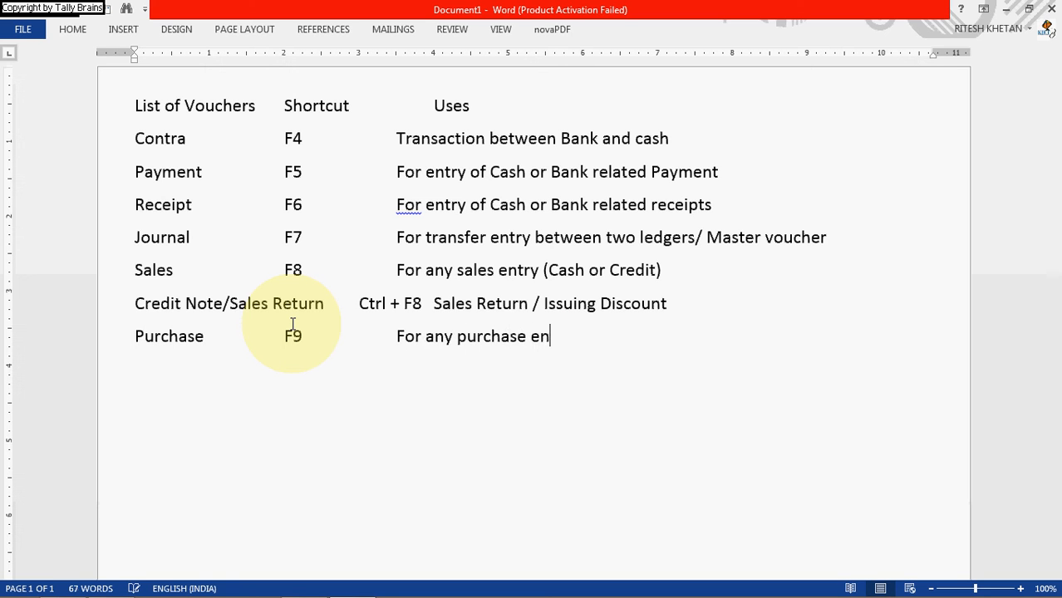
text(try (Cash)
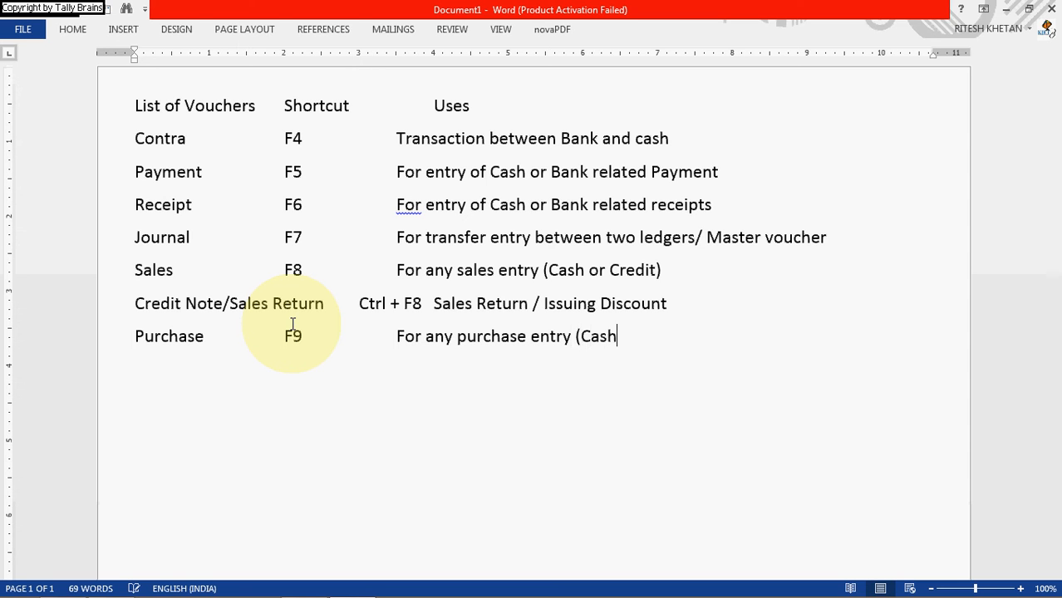
text( or credit))
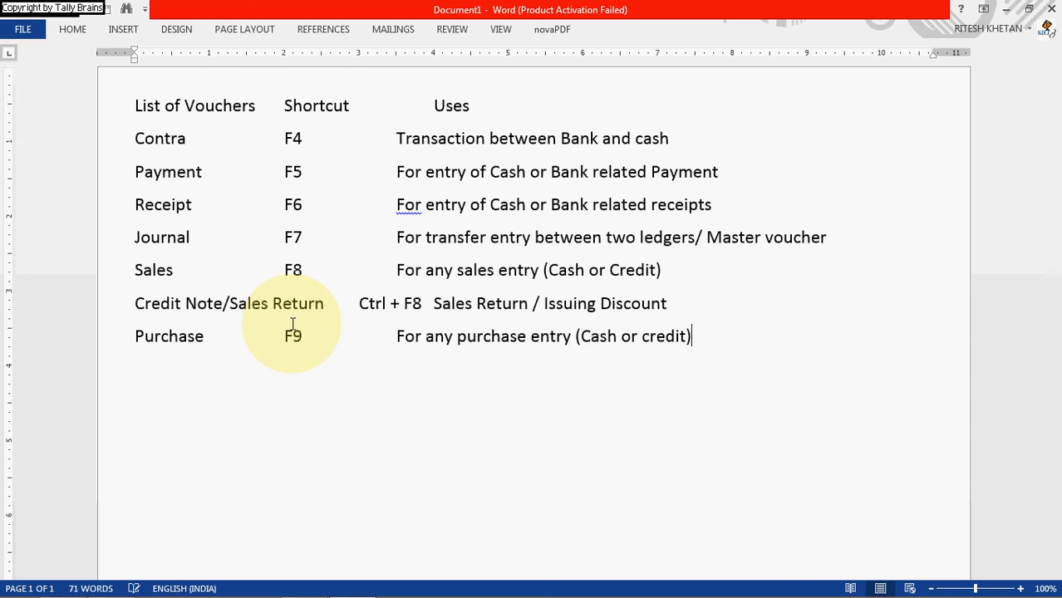
- Add a "Debit note/Purchase Return" row below Purchase with the shortcut "Ctrl + F9"
key(Return)
text(Debit note/)
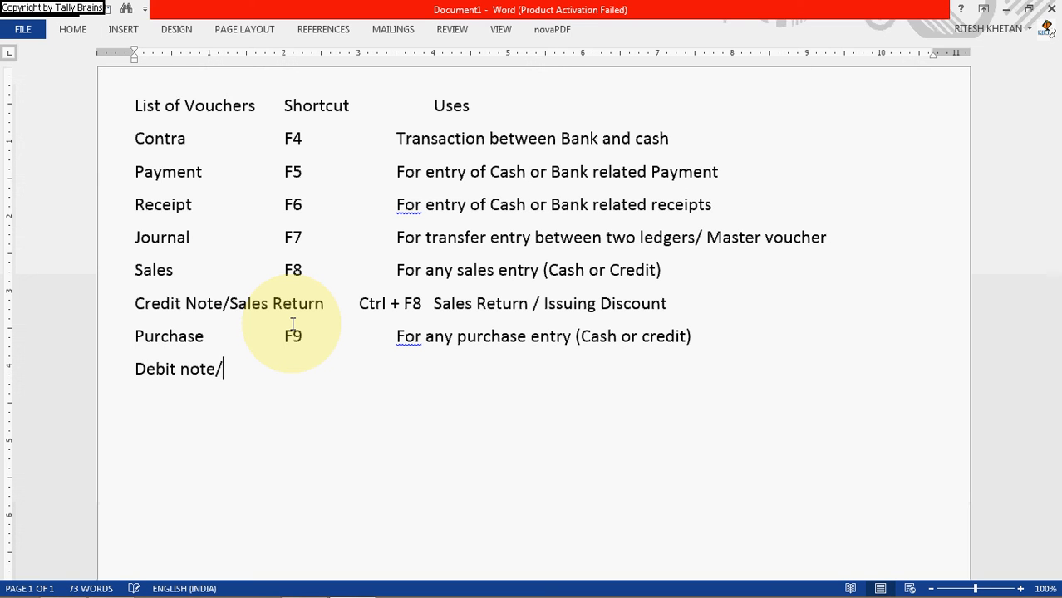
text(PUrchase )
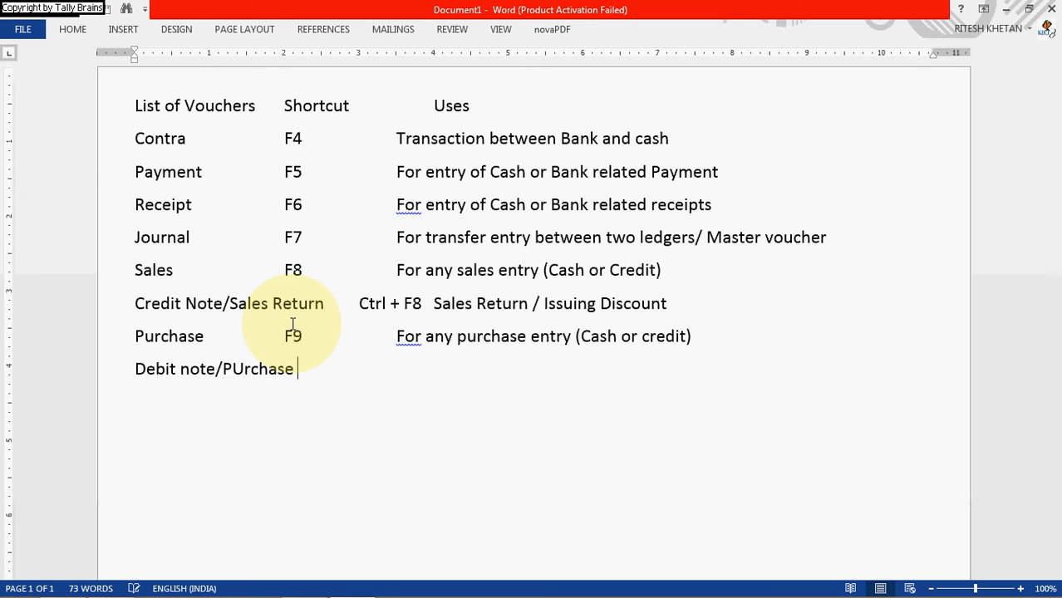
text(Return)
key(Tab)
text(Ctr)
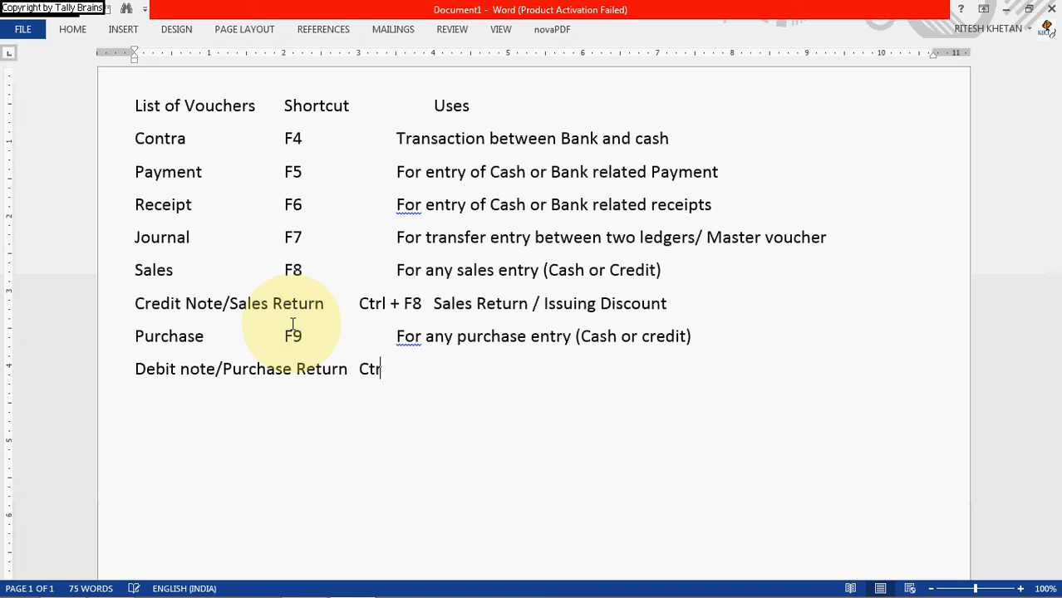
text(l + F9  )
- Enter the Debit note's use as "Purchase Return / Receiving Discount" and select all voucher rows from Contra down
text(PUrchase Ret)
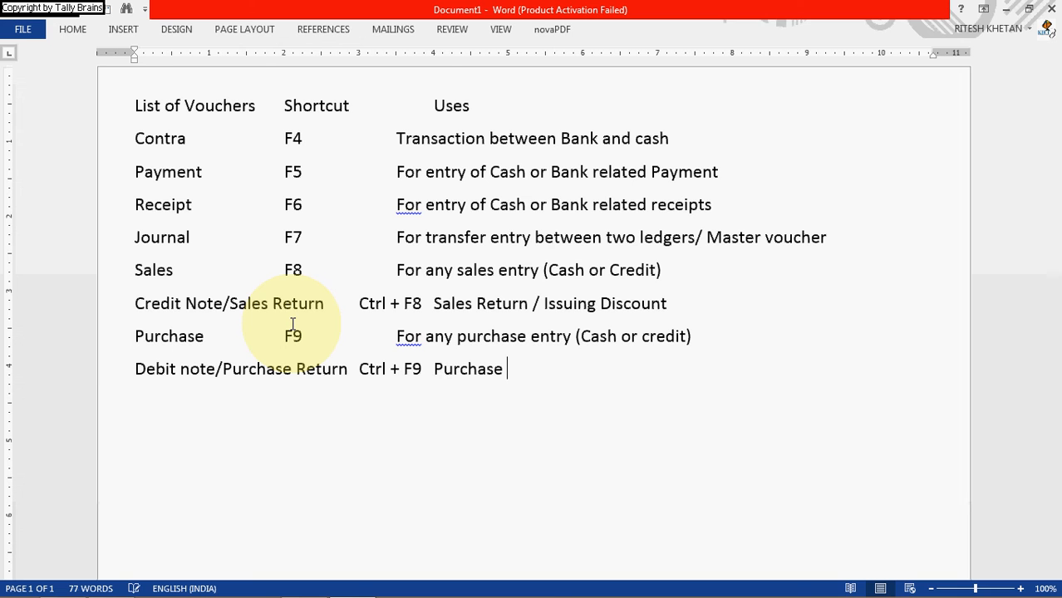
text(urn / )
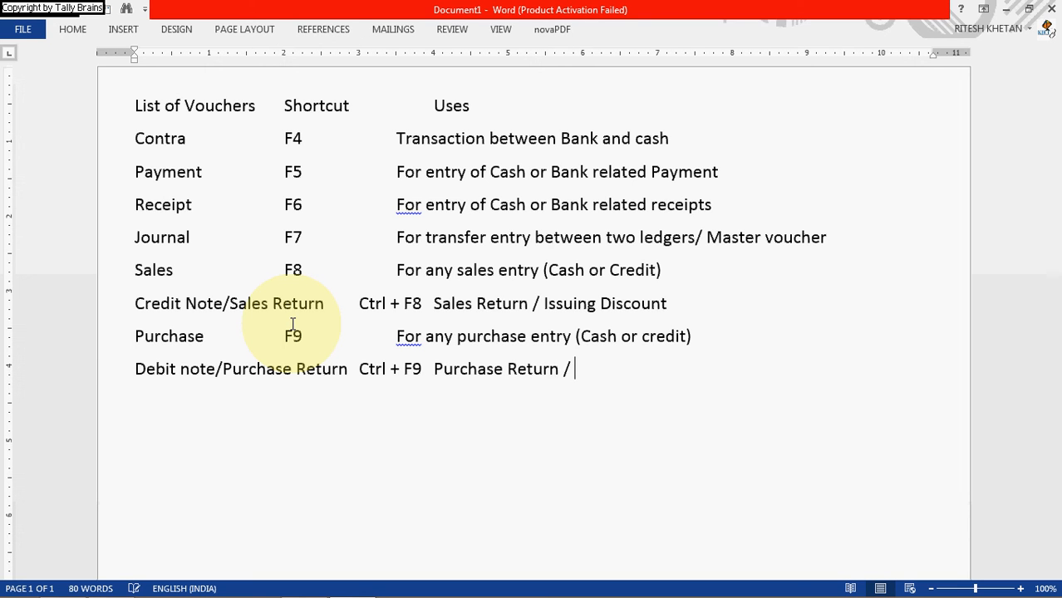
text(REceiving Disc)
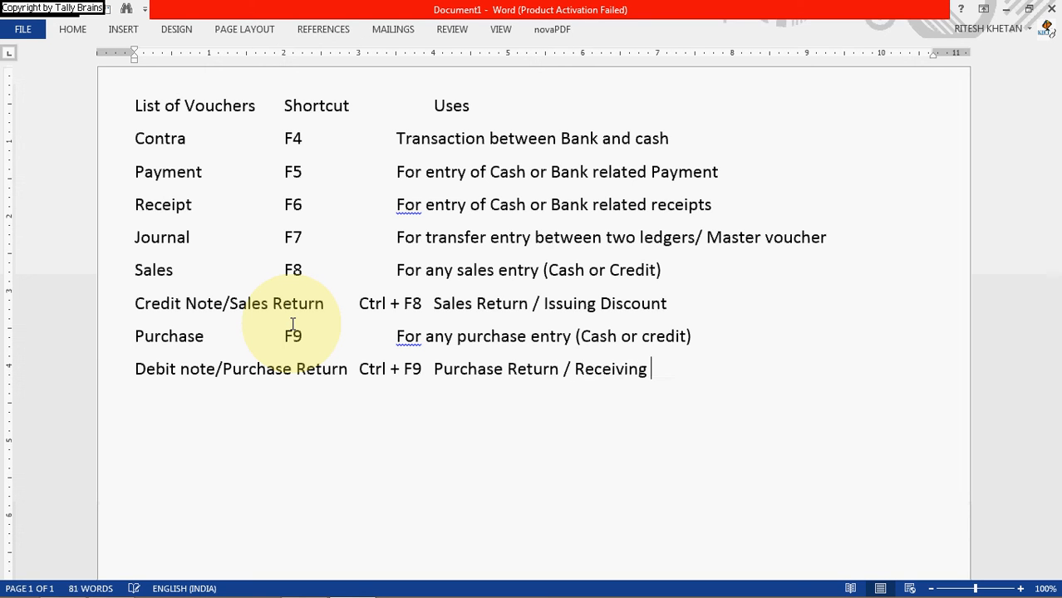
text(ount.)
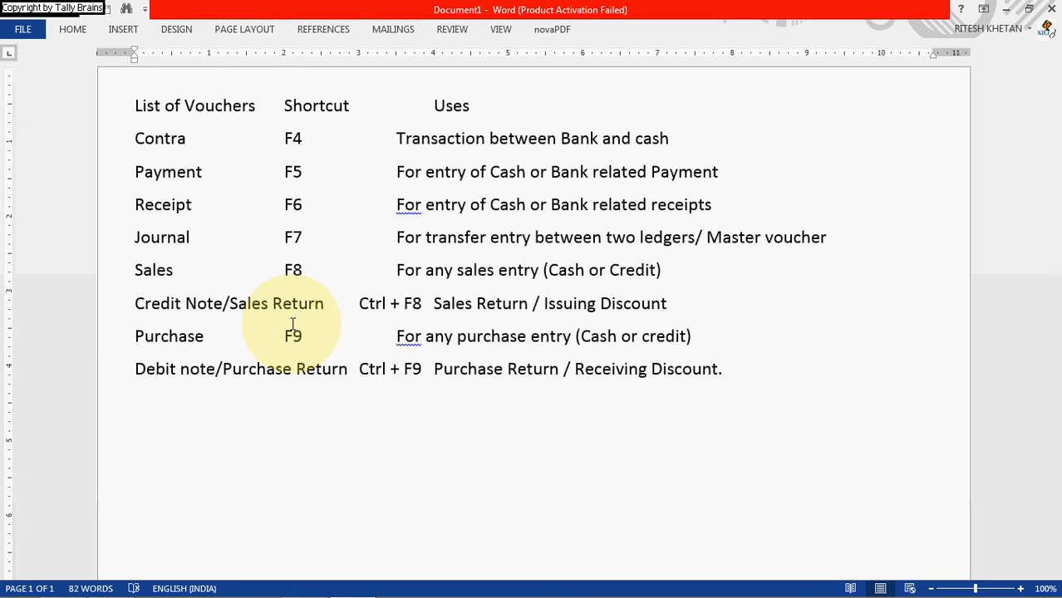
key(BackSpace)
key(Return)
click(799, 371)
drag(393, 335, 85, 145)
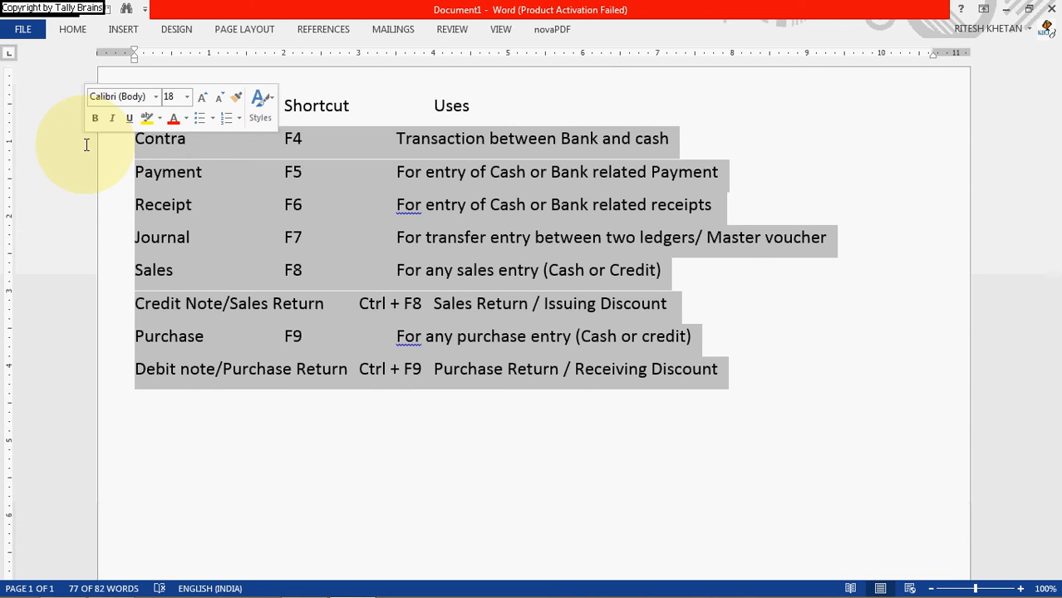
- Switch to Tally.ERP 9 and open Accounting Vouchers from the Gateway of Tally
key(alt+Tab)
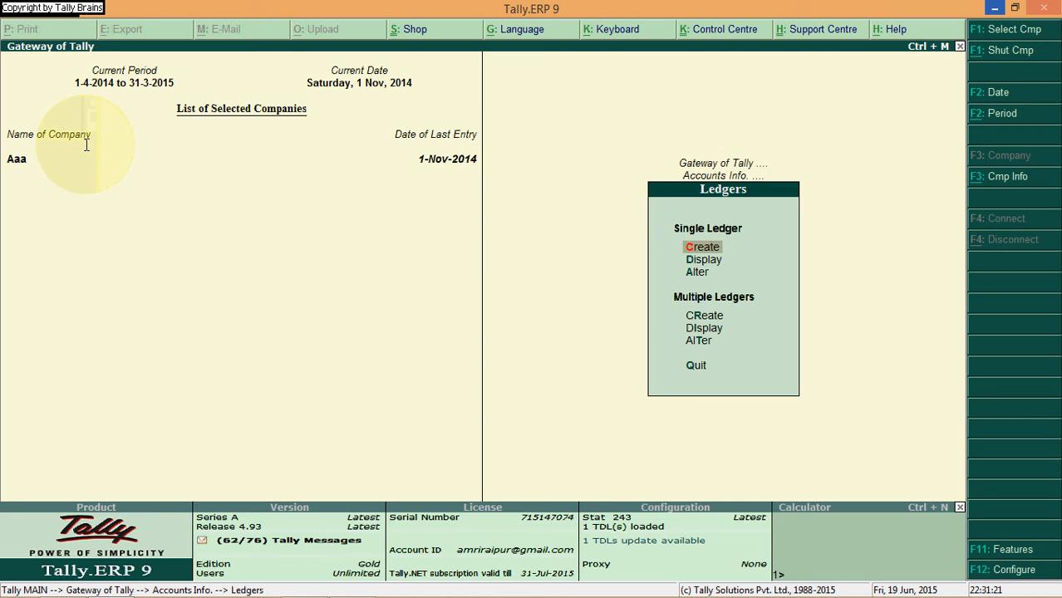
key(Escape)
key(Escape)
key(Down)
key(Down)
key(Down)
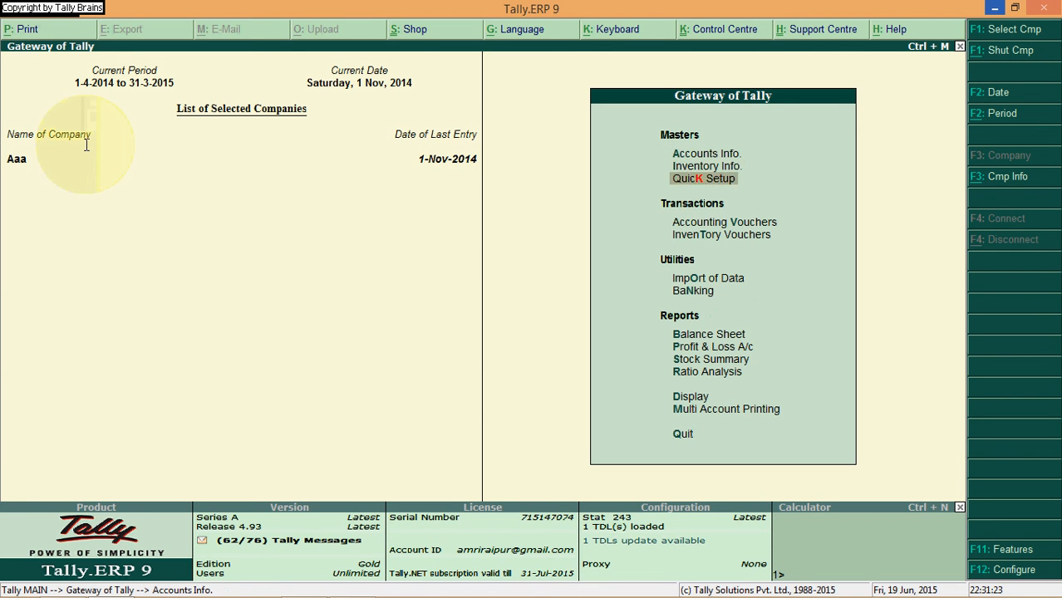
key(Return)
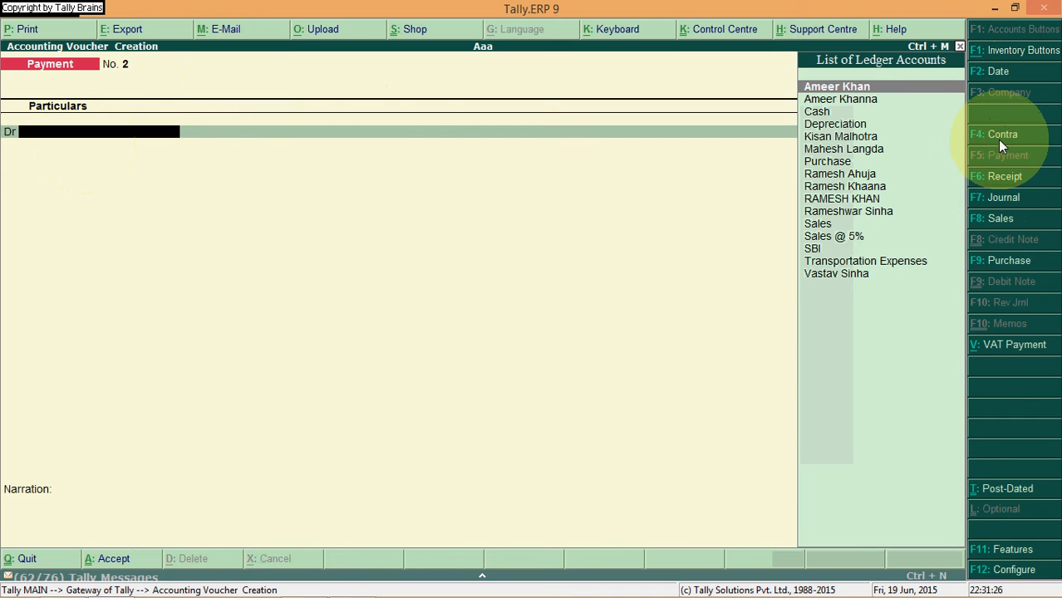
- Show the Contra, Payment, Receipt, Journal and Sales voucher screens one after another
click(1001, 136)
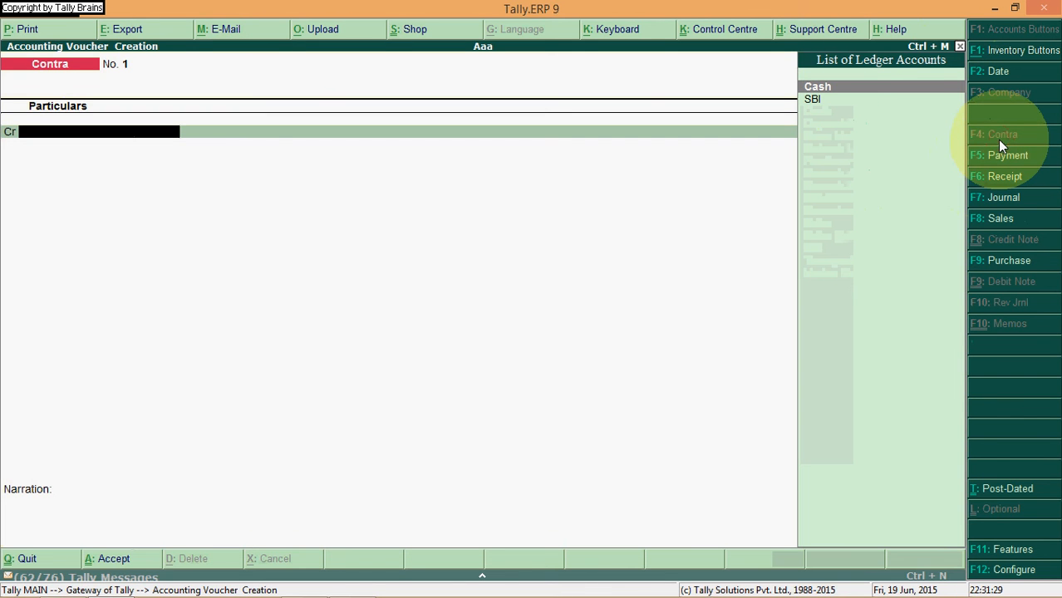
key(F5)
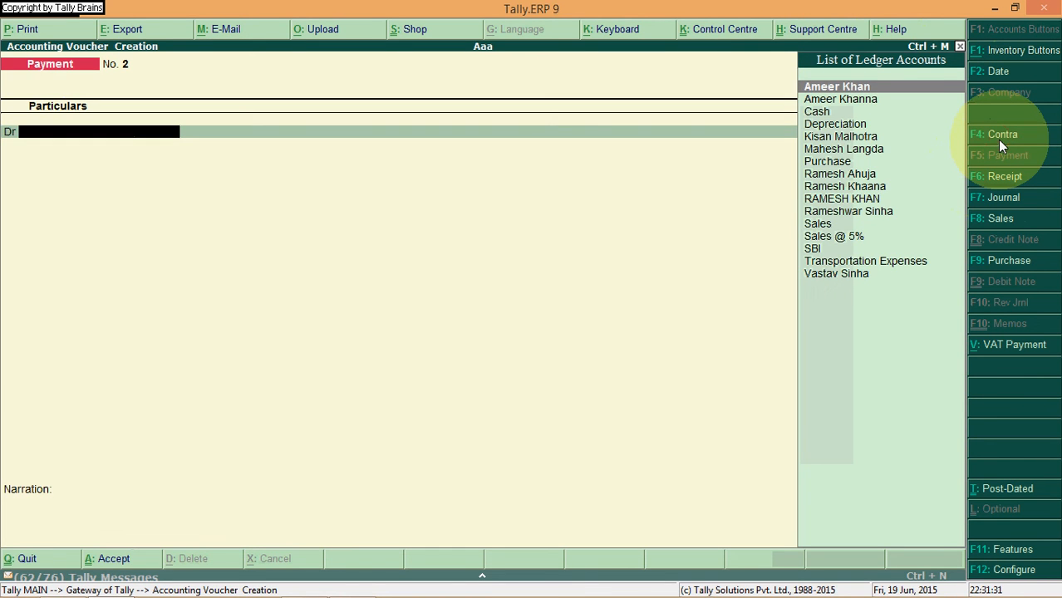
key(F6)
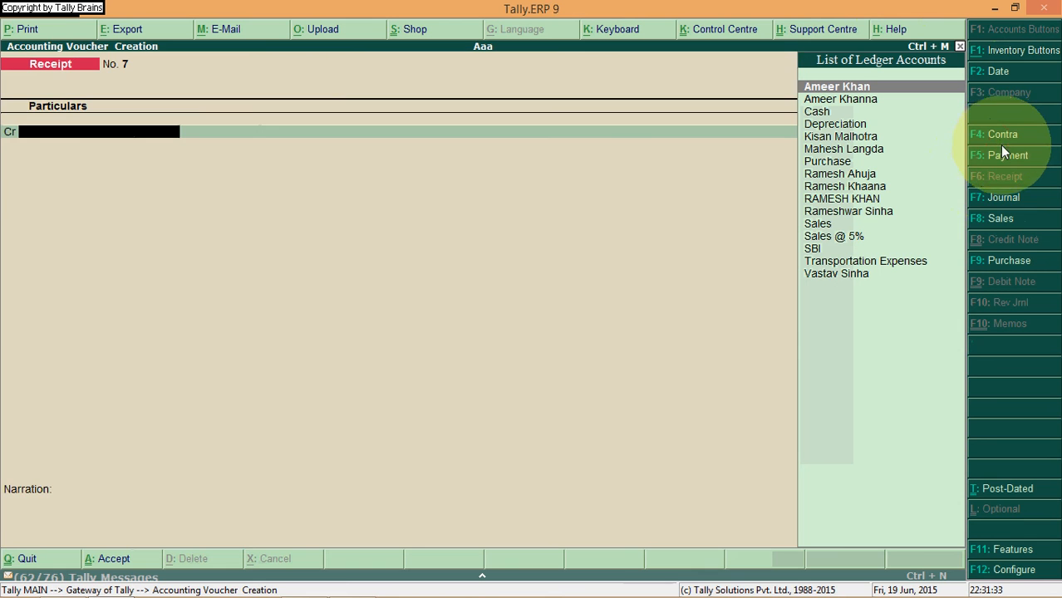
click(999, 205)
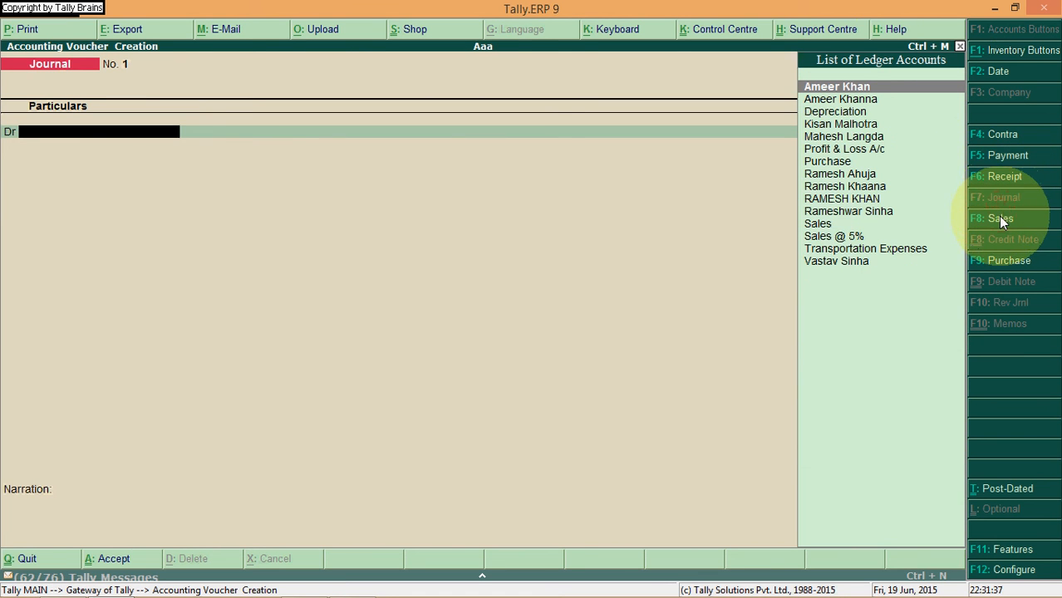
click(1000, 220)
- Enable Debit/Credit Notes in the company's Accounting Features, with invoice mode for both credit and debit notes, and save
key(Return)
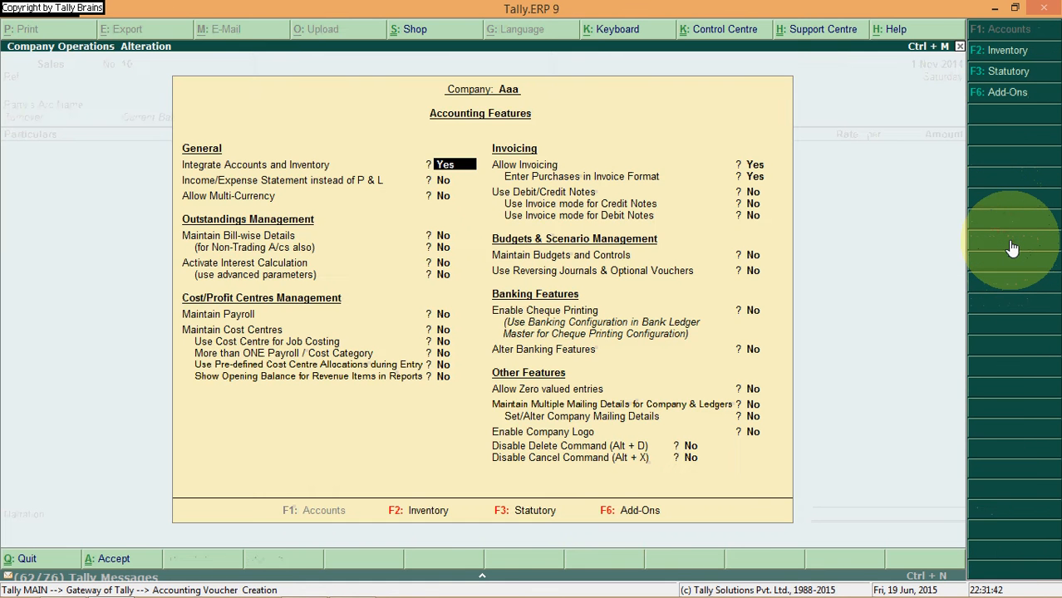
key(F11)
key(Return)
key(Return)
key(Return)
key(Return)
key(Return)
key(Return)
key(Return)
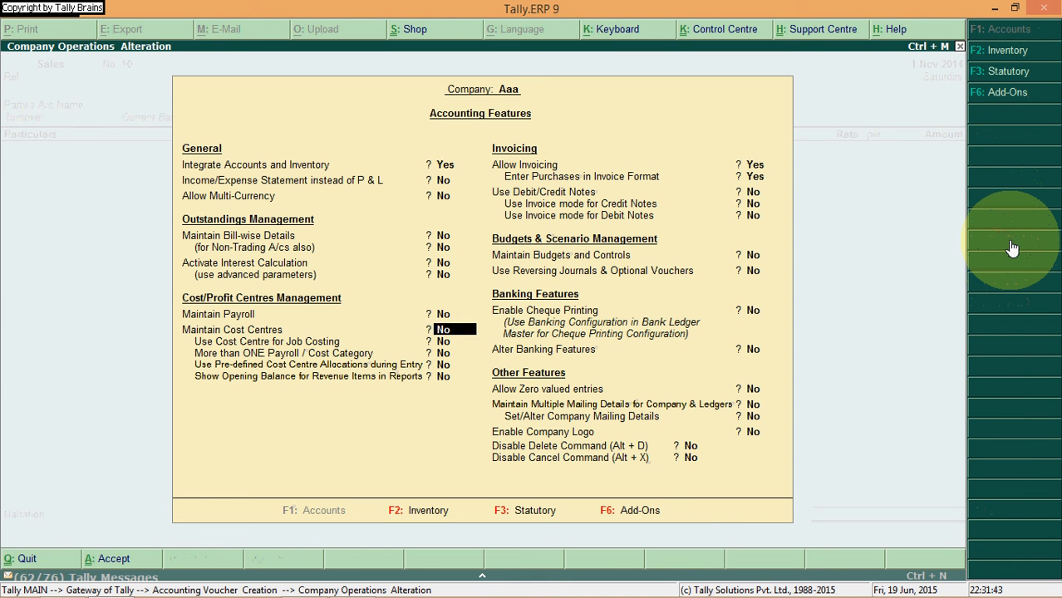
key(y)
key(y)
key(y)
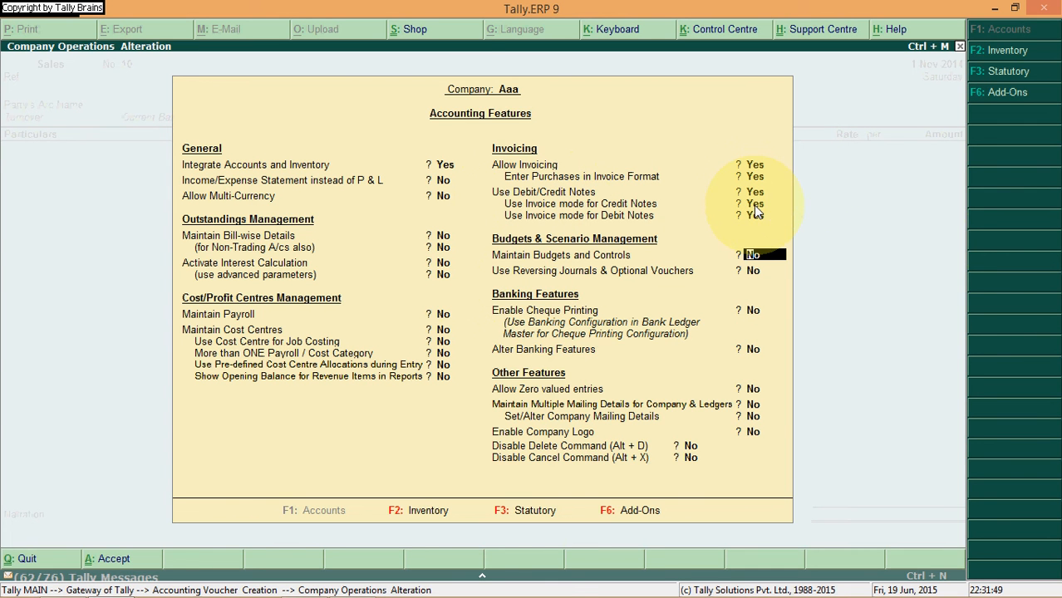
key(ctrl+a)
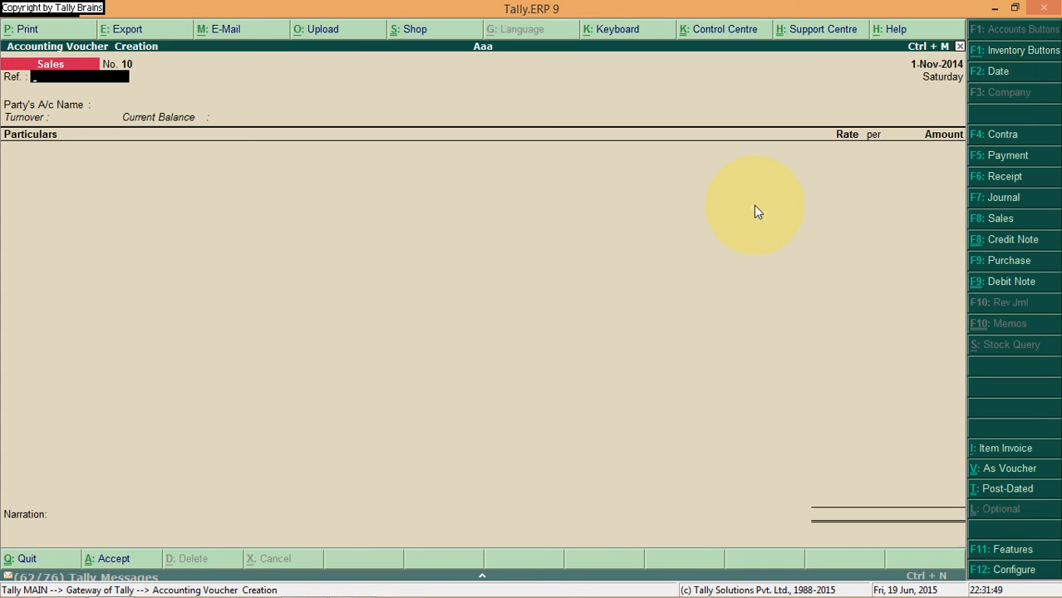
- Show the Credit Note, Purchase and Debit Note voucher screens in turn, and return to the Gateway of Tally
click(993, 249)
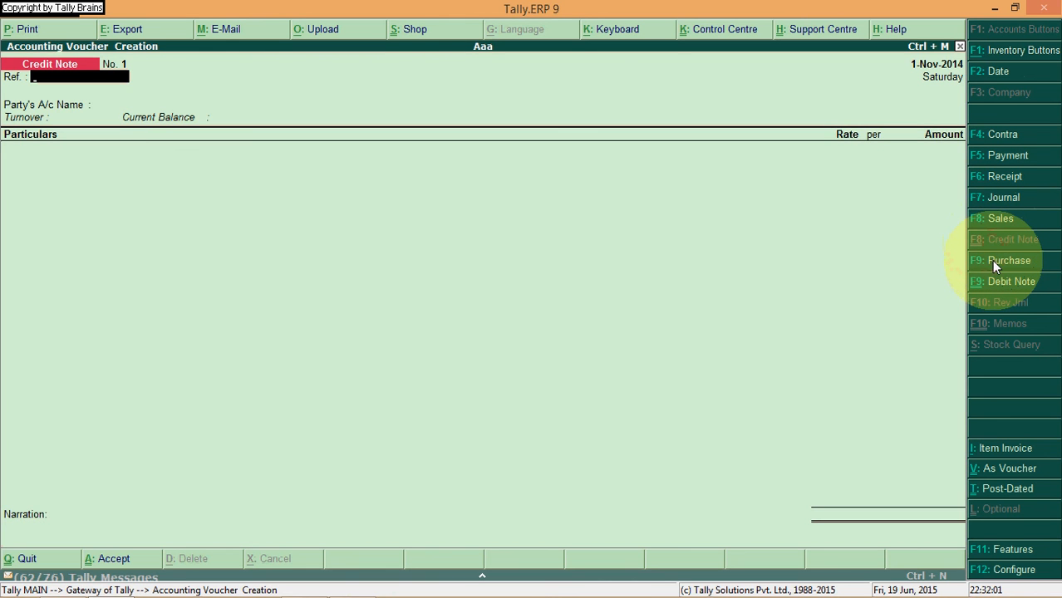
click(992, 260)
click(996, 285)
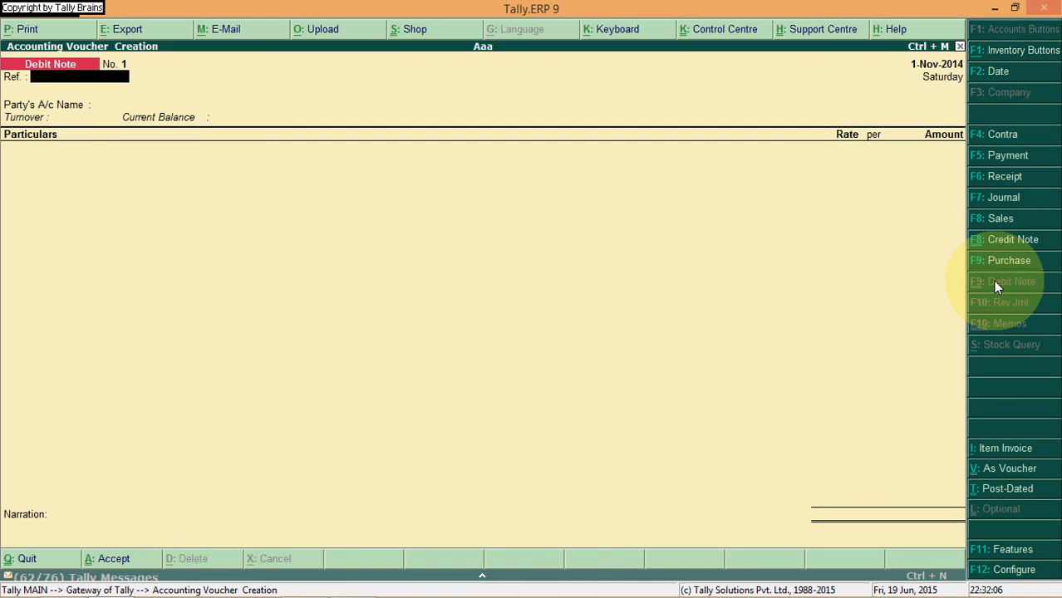
key(Escape)
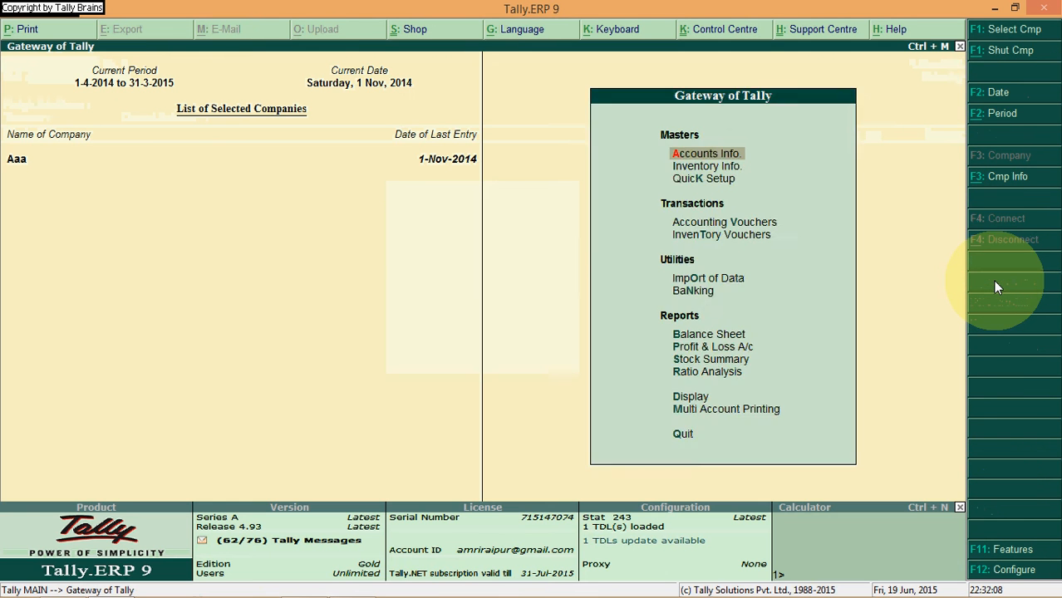
- Open voucher type creation under Accounts Info. and look at the Voucher Type Configuration options
key(Return)
key(Up)
key(Up)
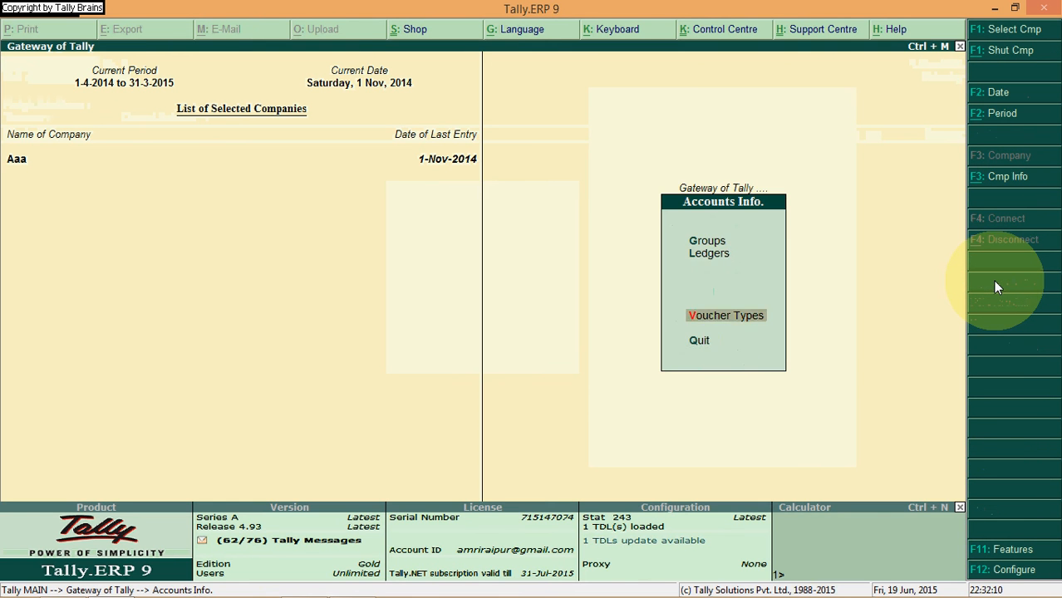
key(Return)
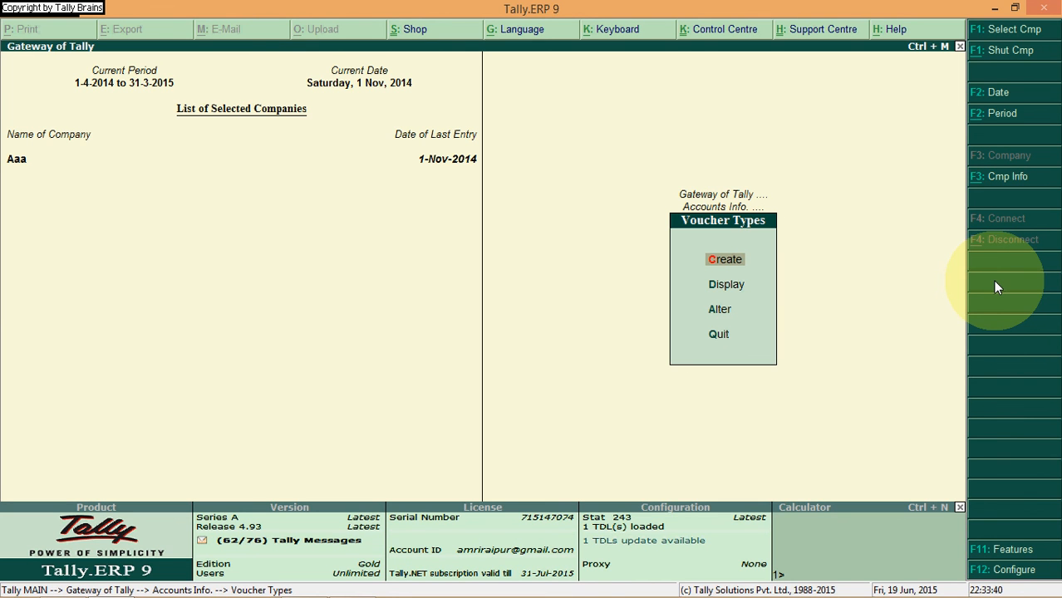
key(Return)
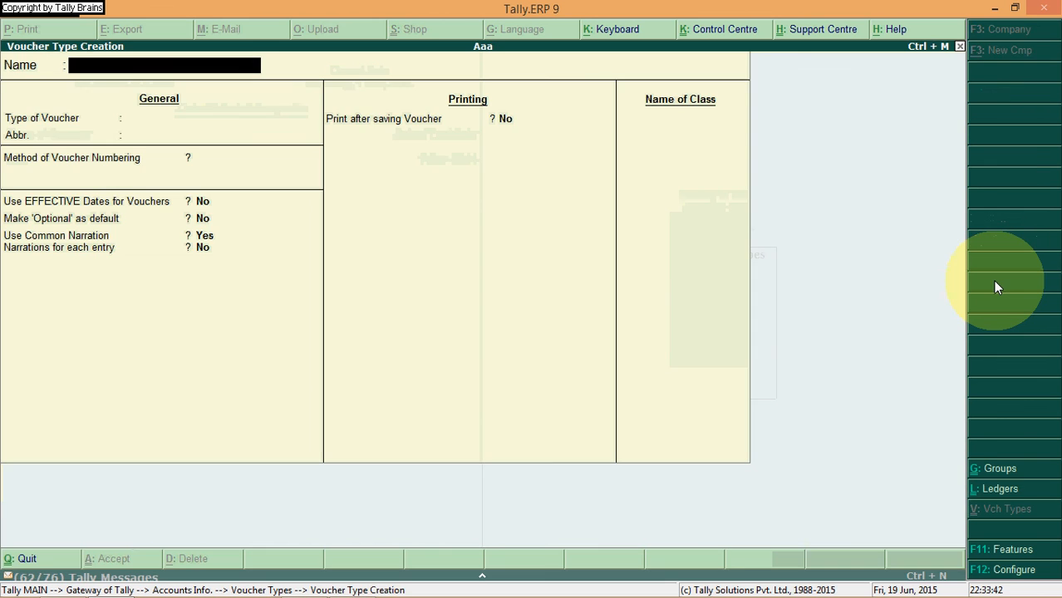
key(F12)
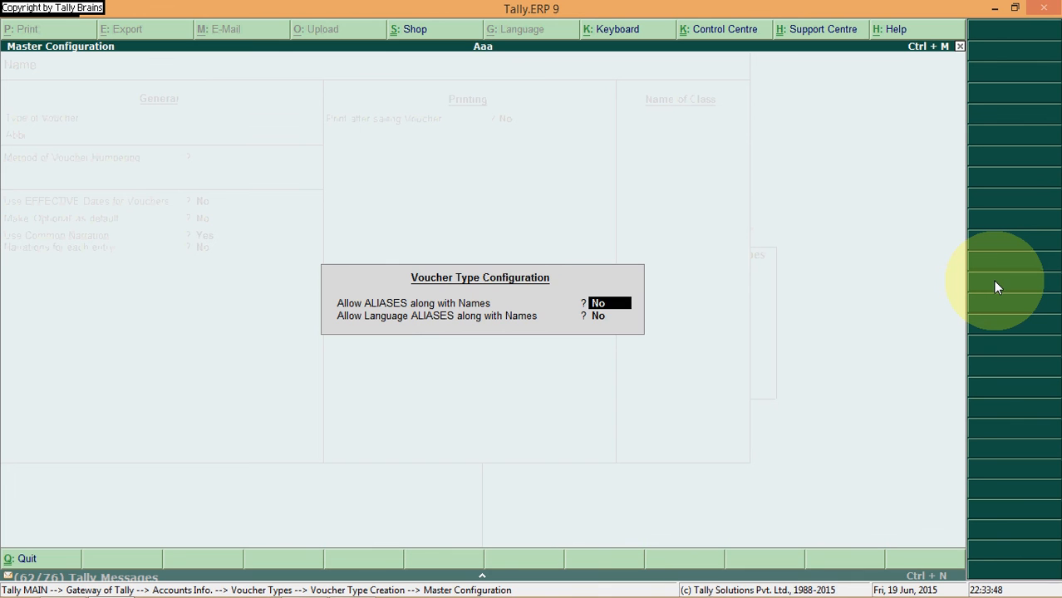
key(Escape)
key(Escape)
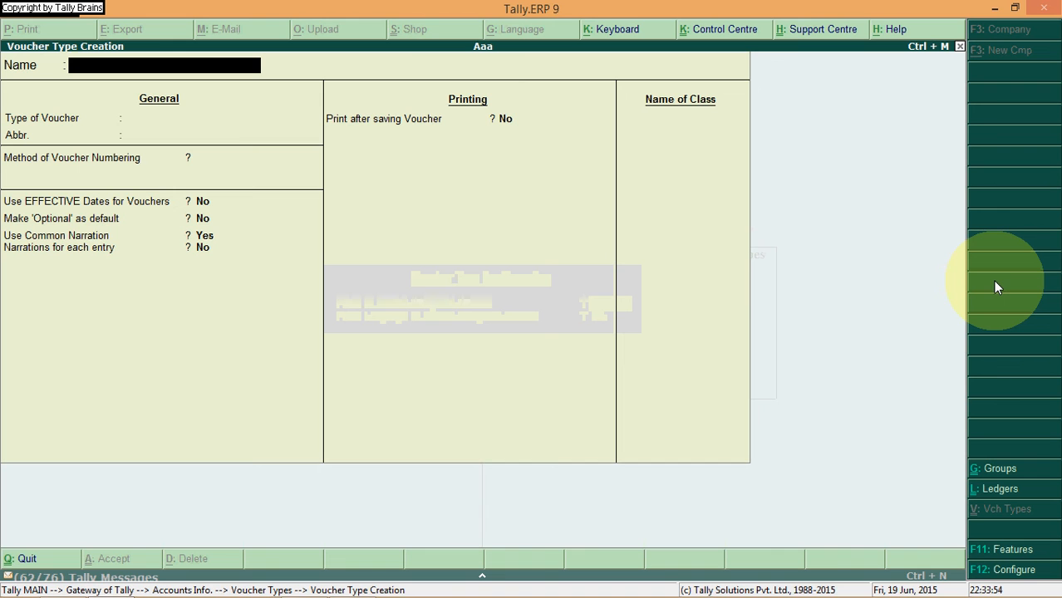
- Try to name the new voucher type "CG Sales"
text(Cg)
key(BackSpace)
text(G)
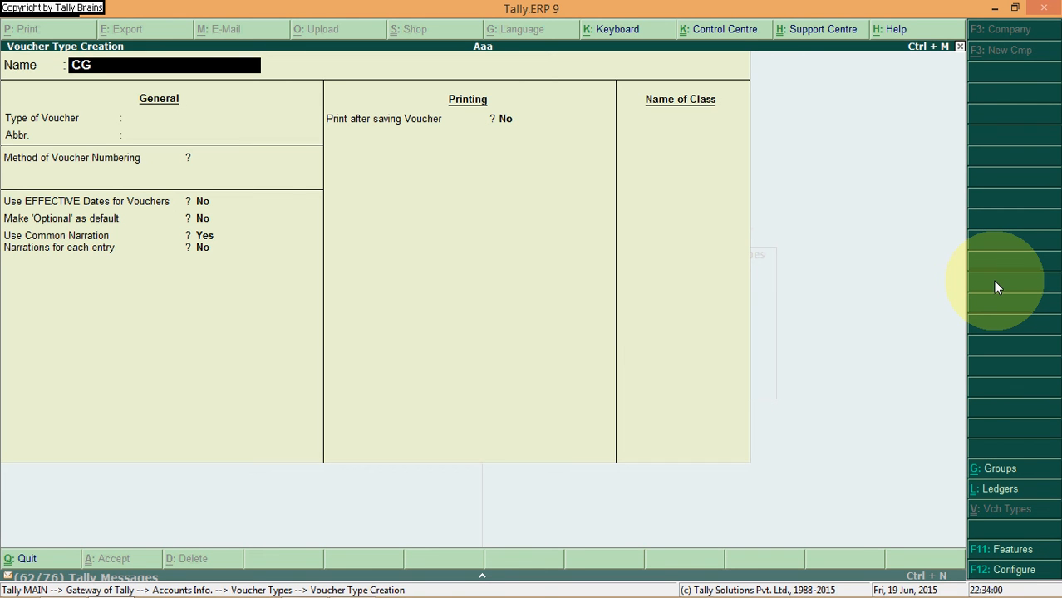
text( Sales)
key(Return)
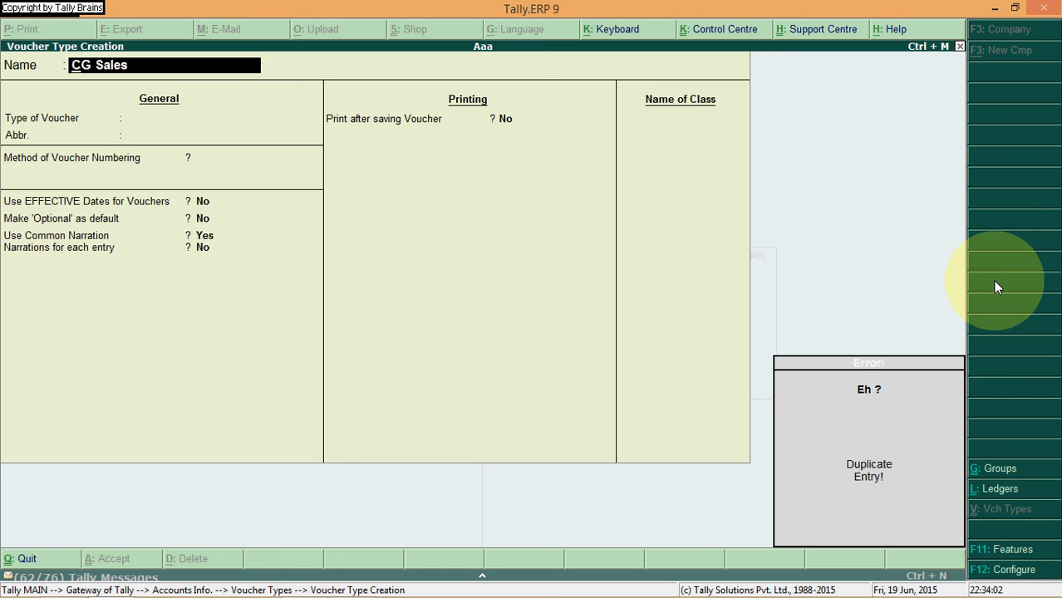
key(Escape)
key(Escape)
- Open the existing "CG=sales" voucher type for alteration and delete it
key(Down)
key(Down)
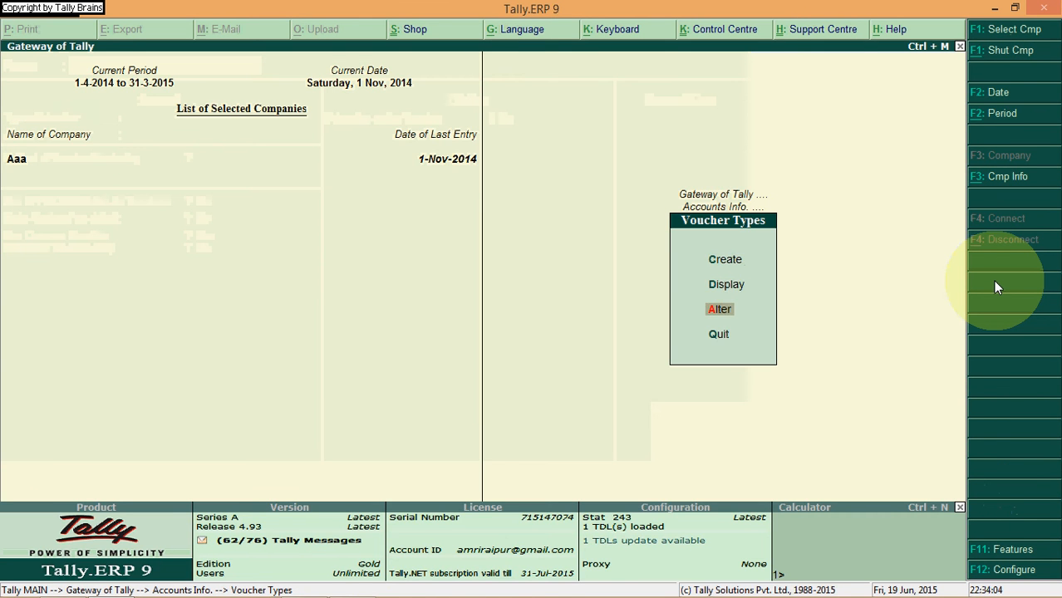
key(Return)
key(Return)
key(alt+d)
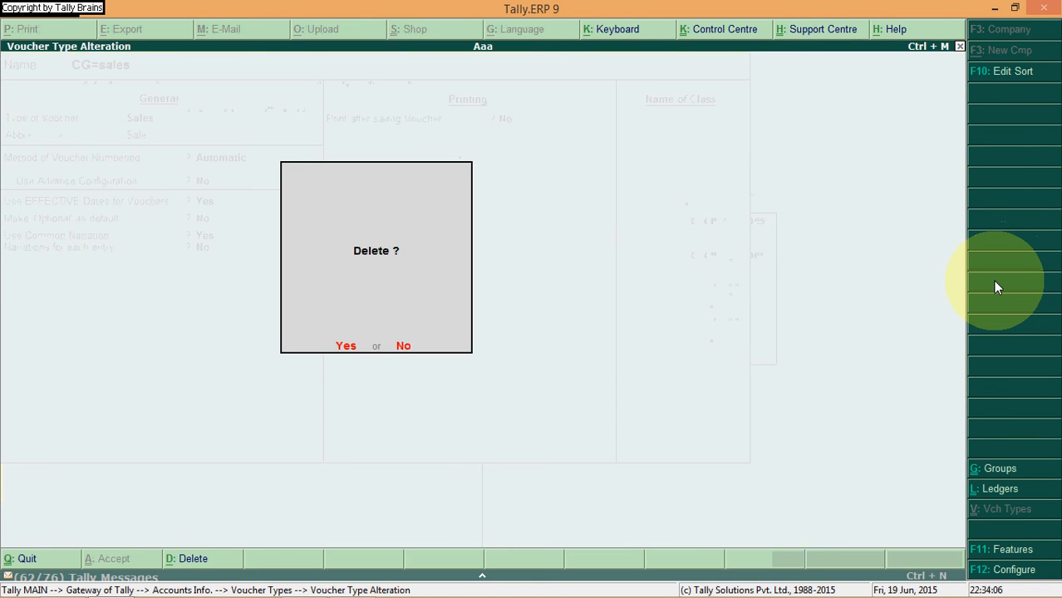
key(y)
key(Escape)
key(Escape)
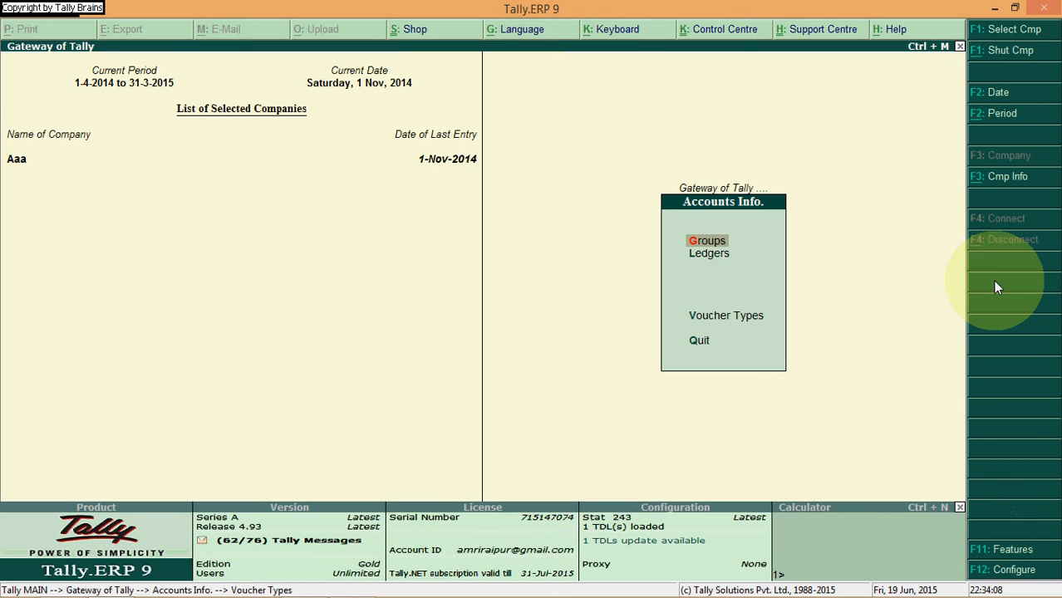
- Start a new voucher type named "CG Sales" with Sales as its type of voucher and the abbreviation "Sale"
key(v)
key(Return)
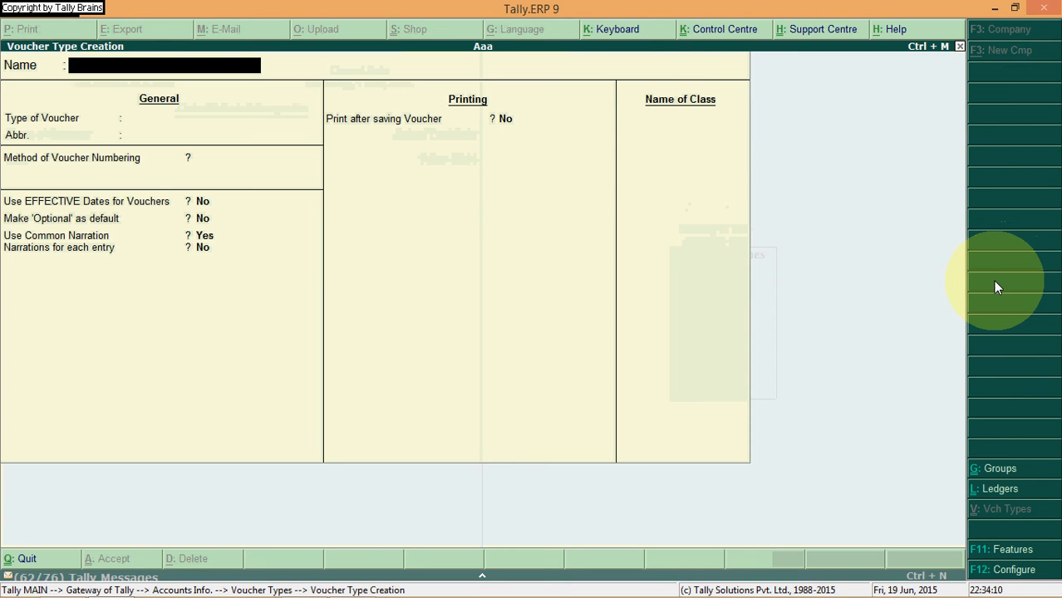
text(CG Sae)
key(BackSpace)
text(les)
key(Return)
text(Sale)
key(Return)
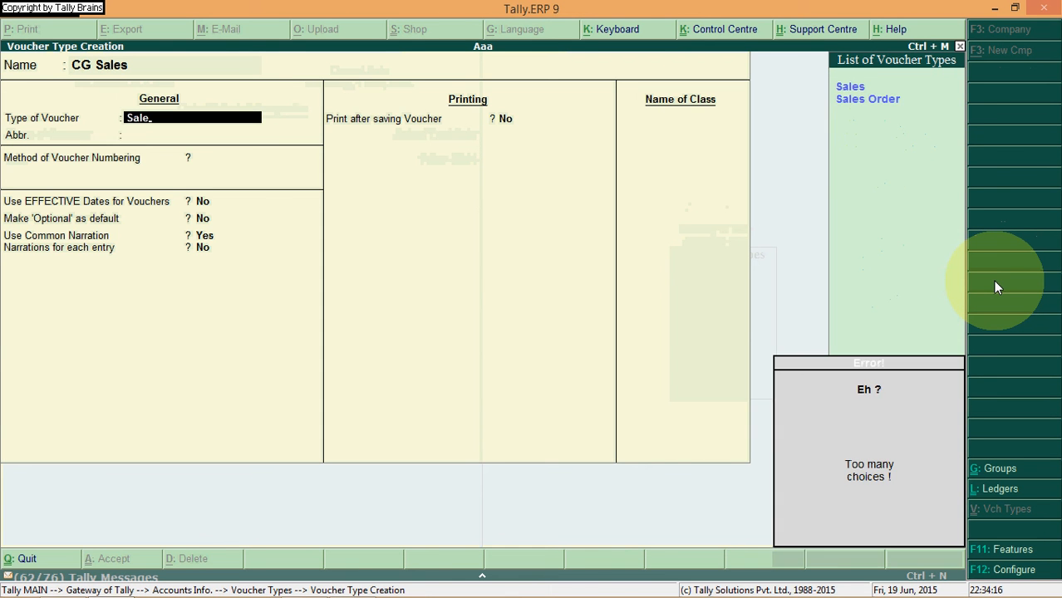
key(Down)
key(Return)
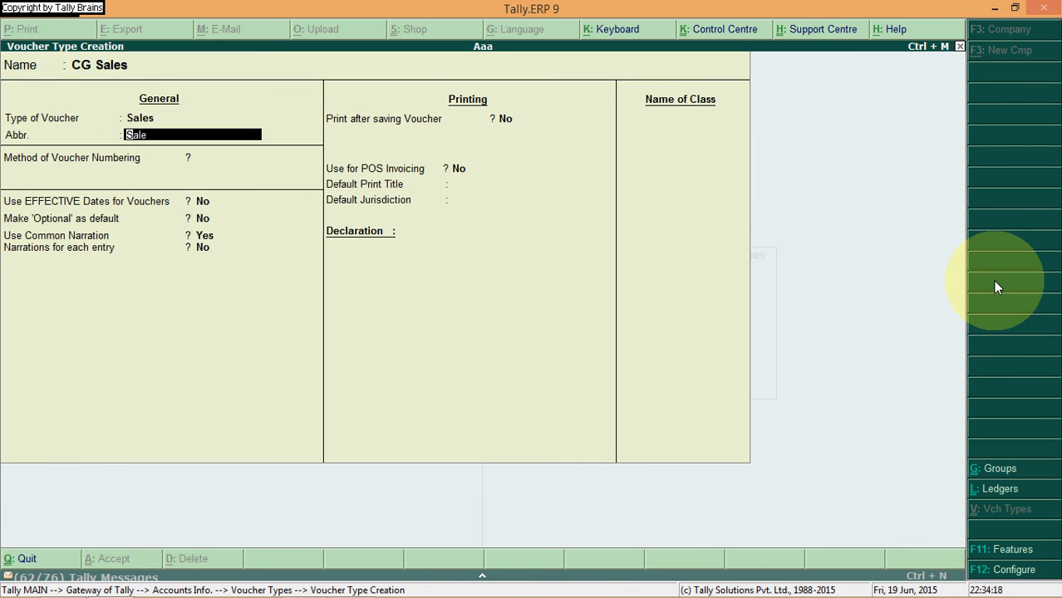
key(Return)
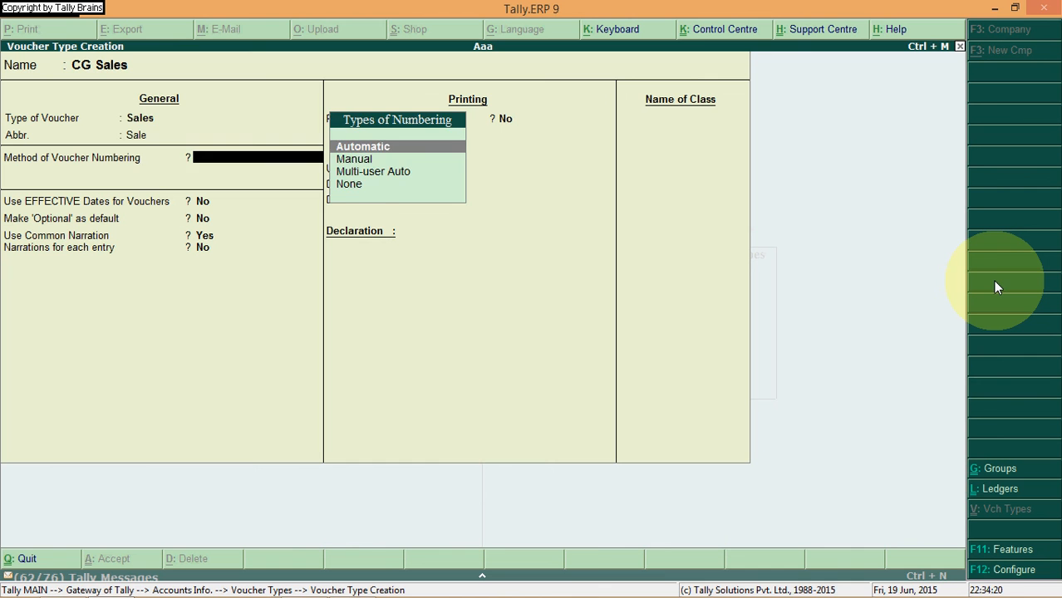
- Set the CG Sales method of voucher numbering to Manual, save the voucher type and return to the Gateway of Tally
key(BackSpace)
key(BackSpace)
key(Return)
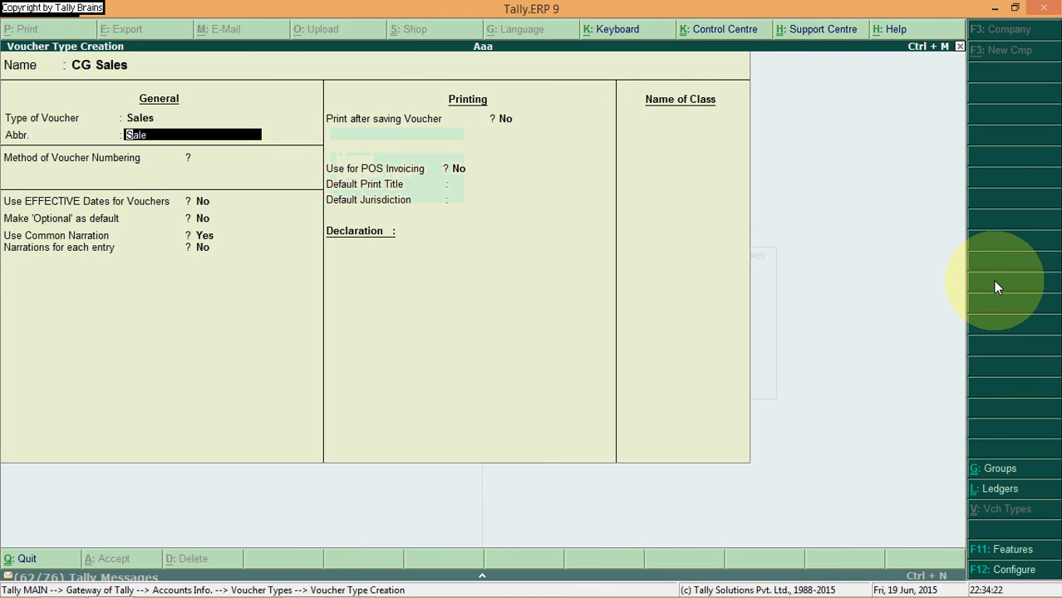
key(Return)
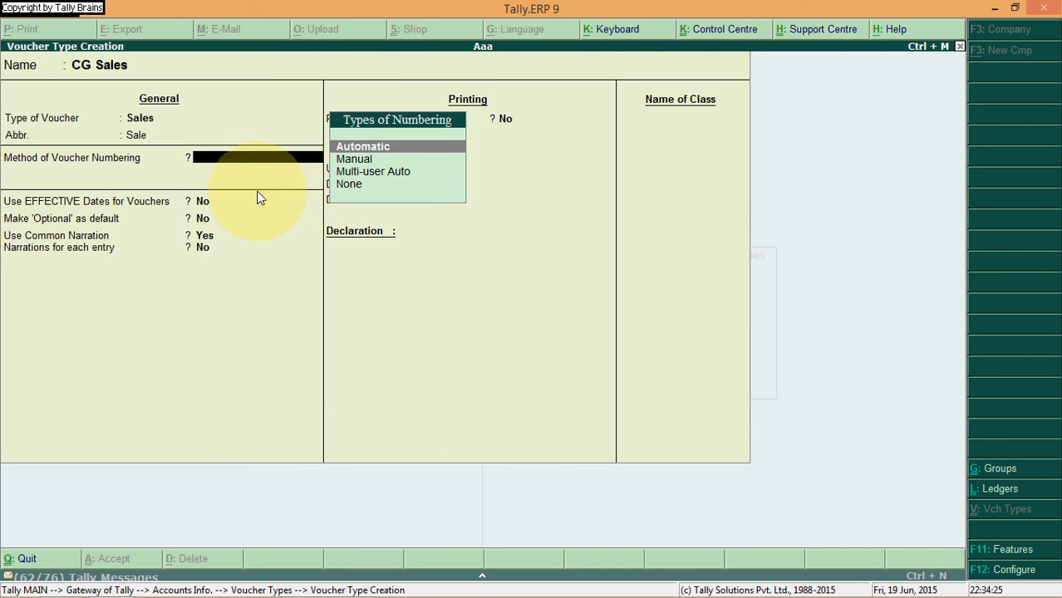
click(368, 158)
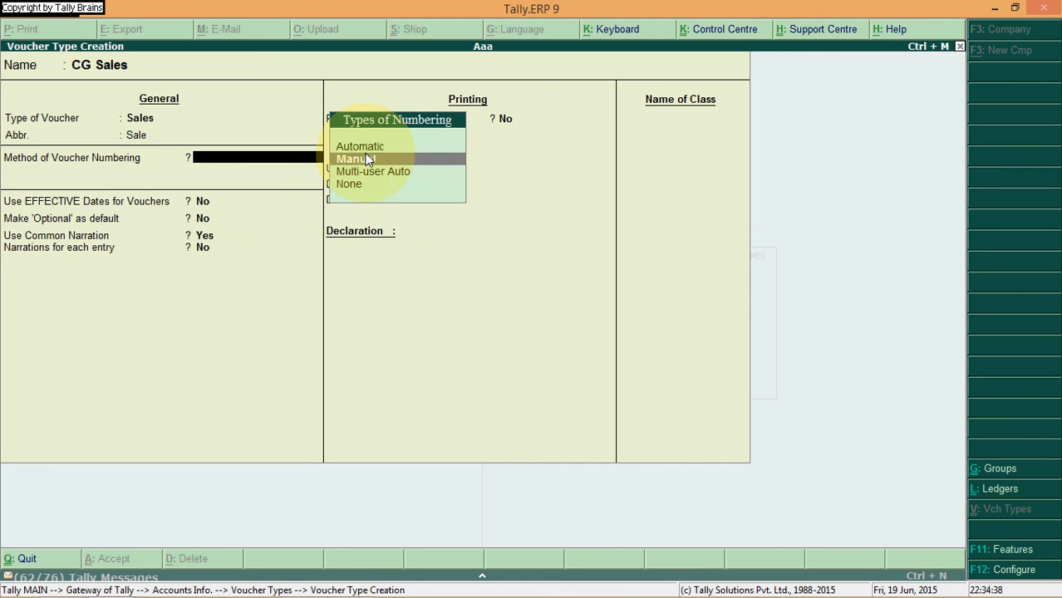
click(368, 159)
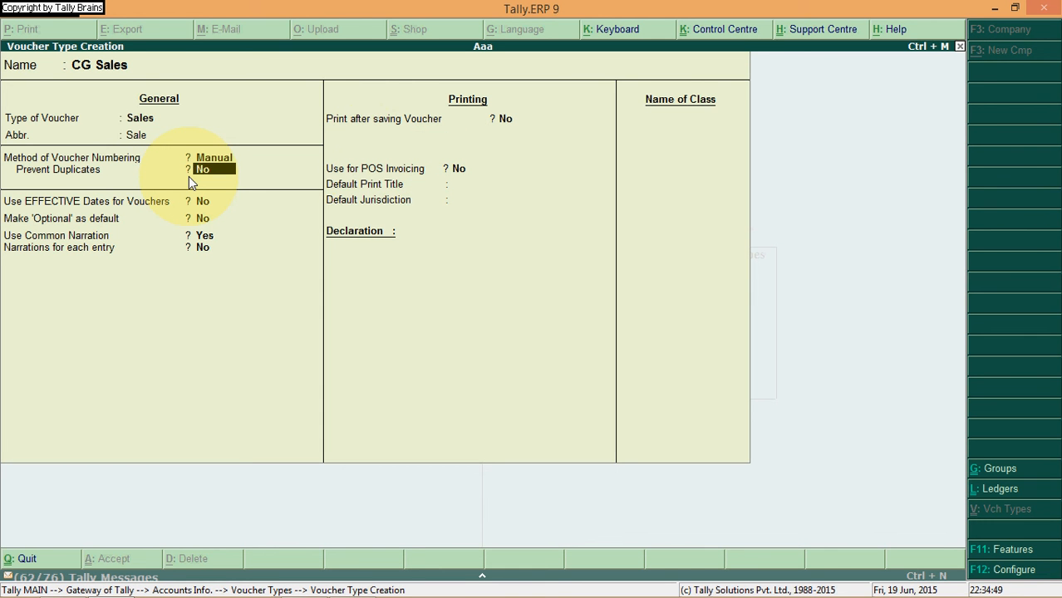
key(Escape)
key(Escape)
key(Escape)
- Open Accounting Vouchers and start a sales voucher using the CG Sales voucher type
key(Down)
key(Down)
key(Down)
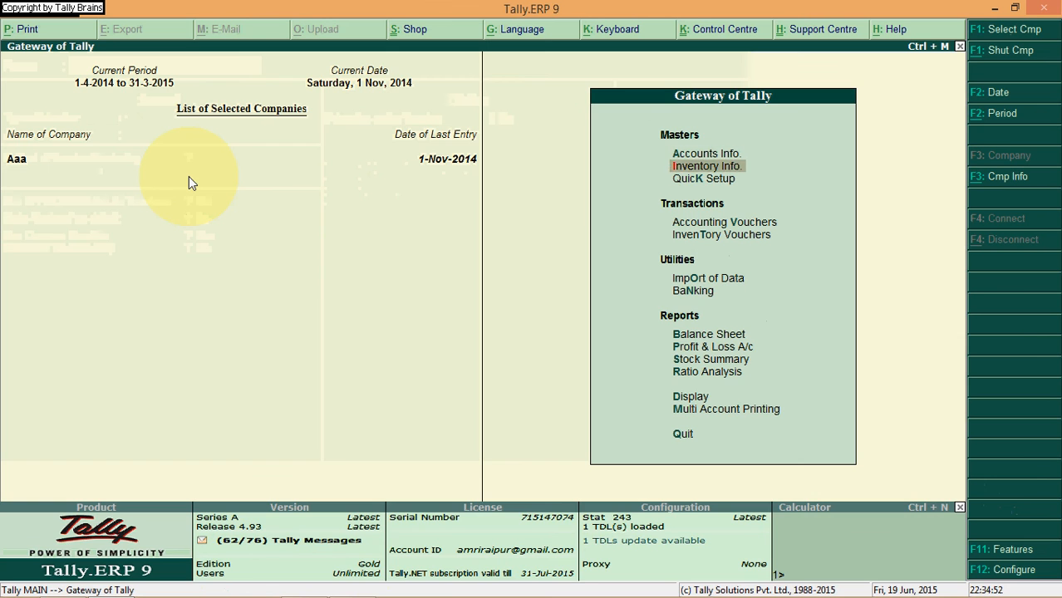
key(Return)
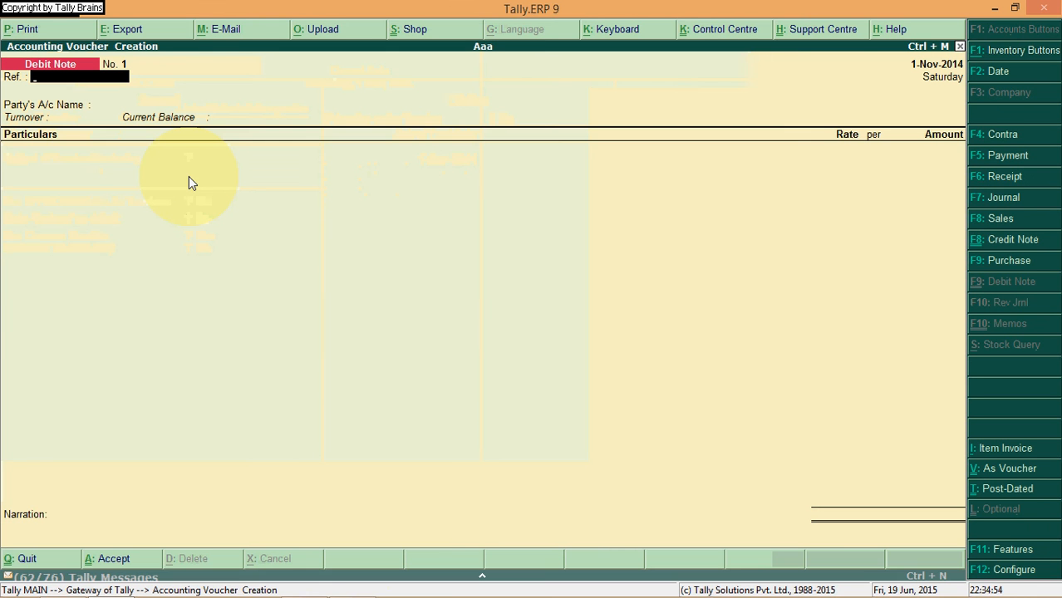
click(1037, 221)
key(Up)
key(Return)
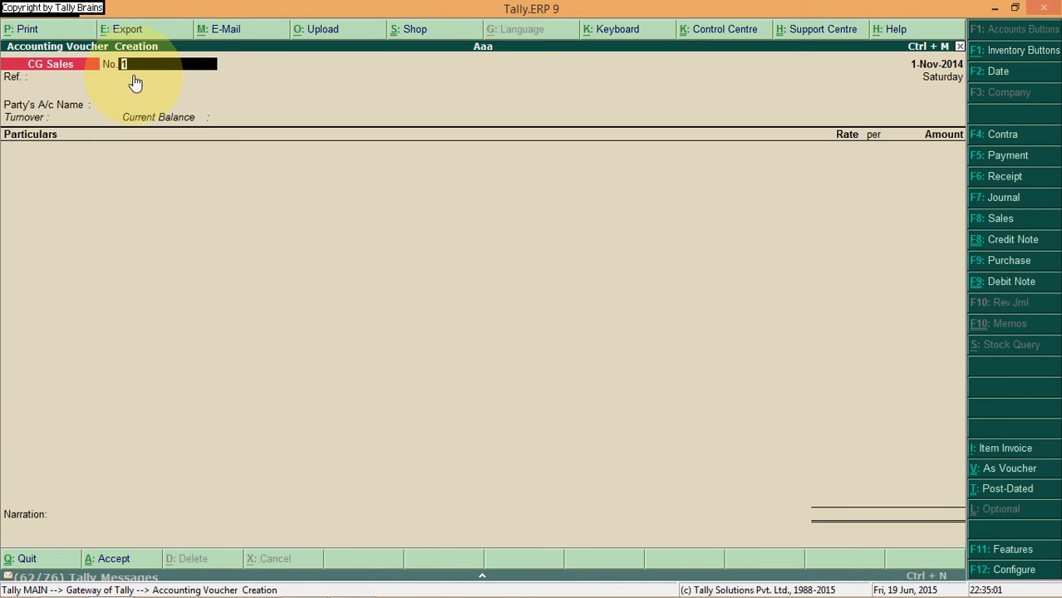
- Try 250 as the CG Sales voucher number, clear it, and view the Receipt voucher before returning to the Gateway of Tally
text(250)
key(BackSpace)
key(BackSpace)
key(BackSpace)
key(Escape)
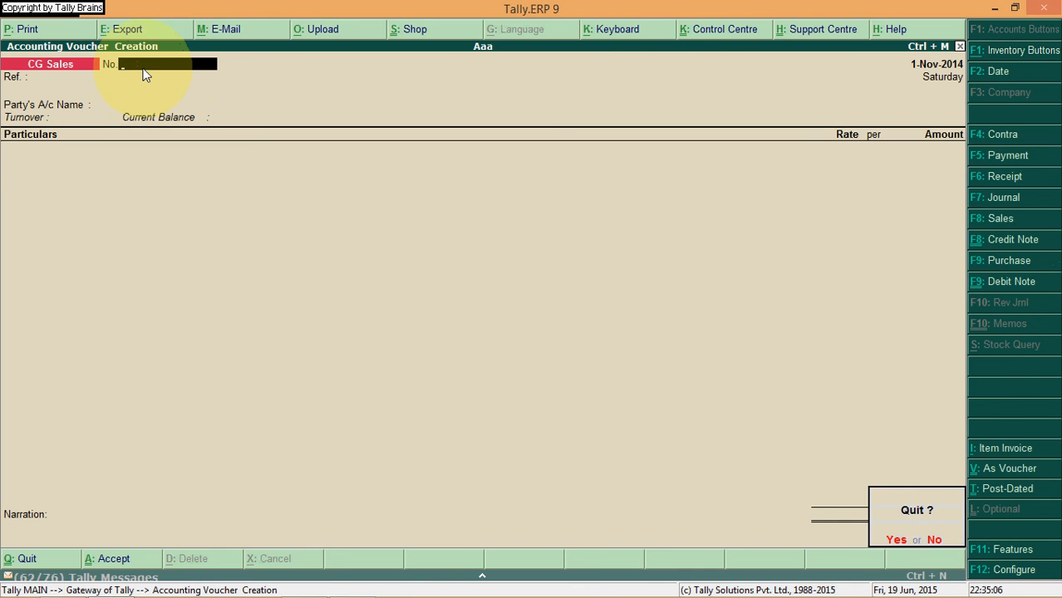
key(Return)
key(Return)
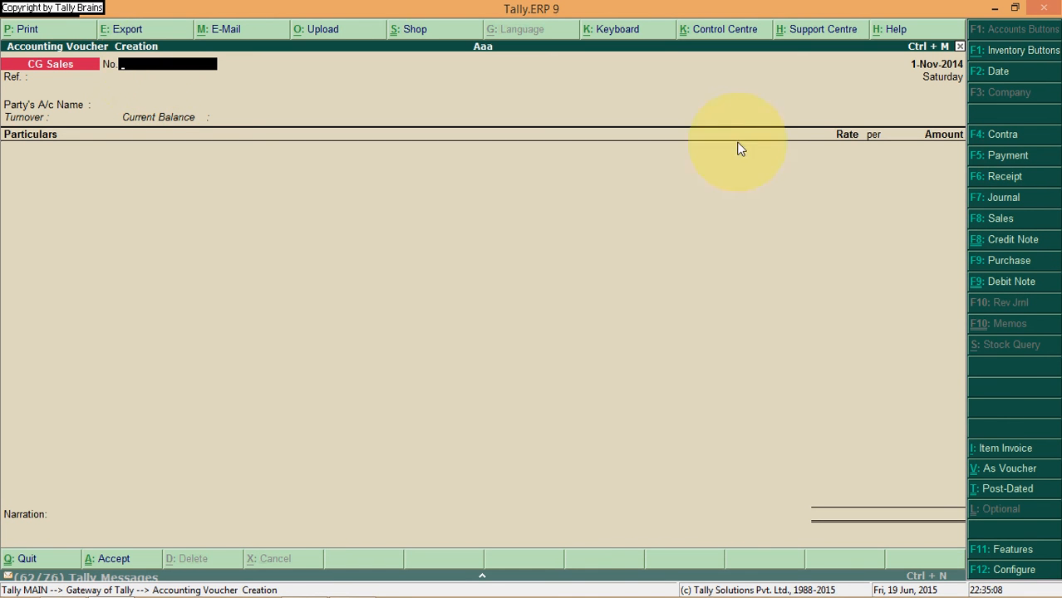
click(1001, 178)
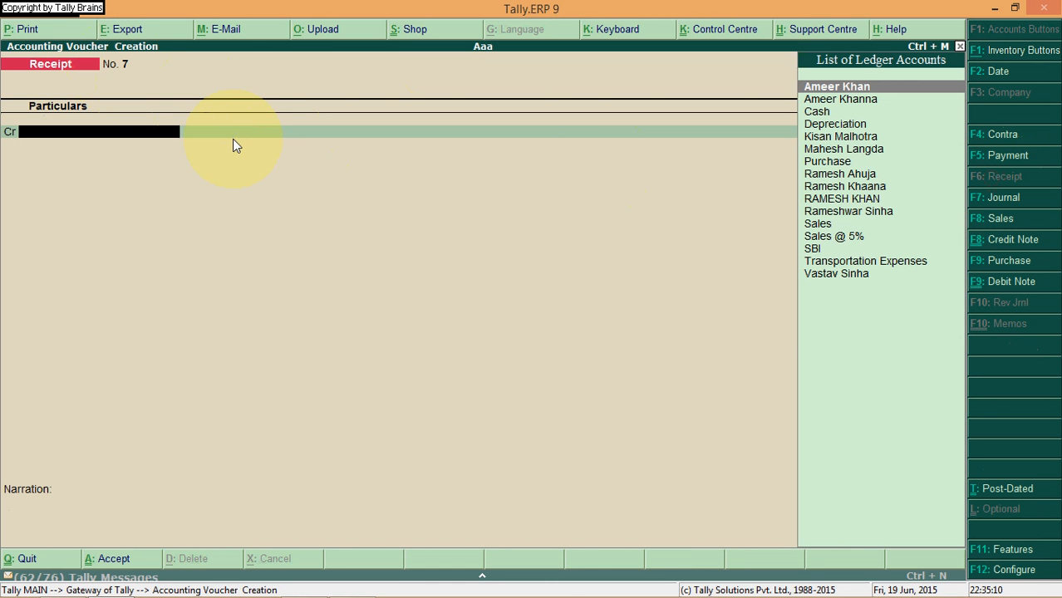
key(Escape)
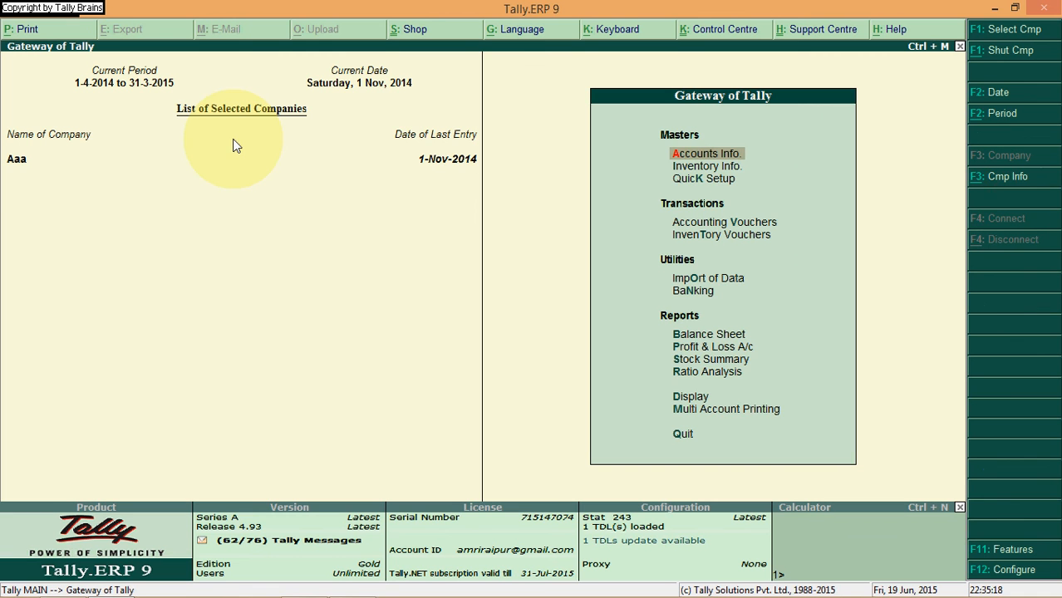
- Open the CG Sales voucher type for alteration from the voucher types in Accounts Info
key(Return)
key(Down)
key(Down)
key(Down)
key(Up)
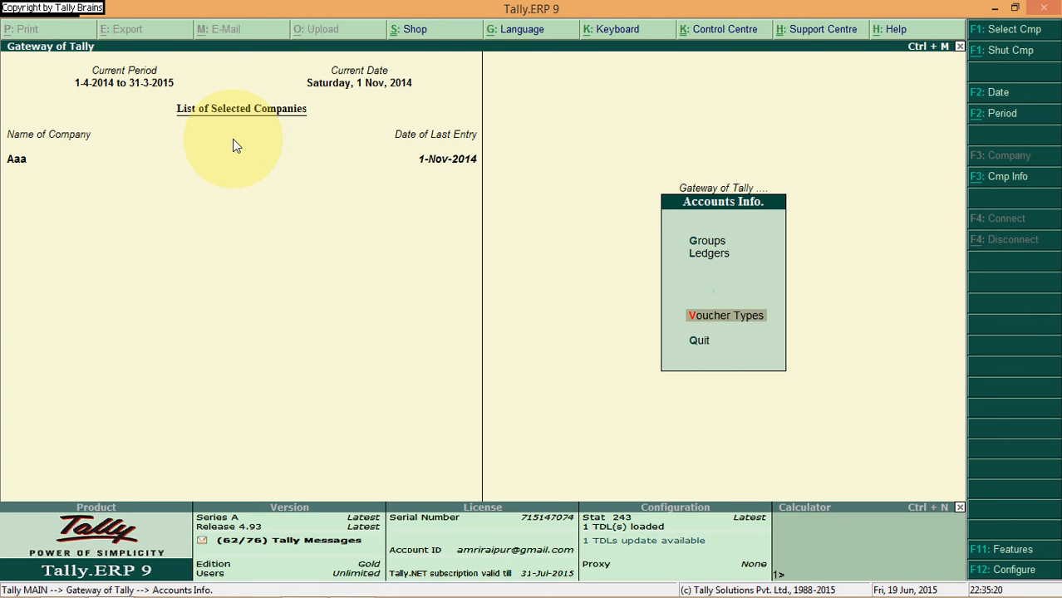
key(Return)
key(Down)
key(Down)
key(Return)
key(Return)
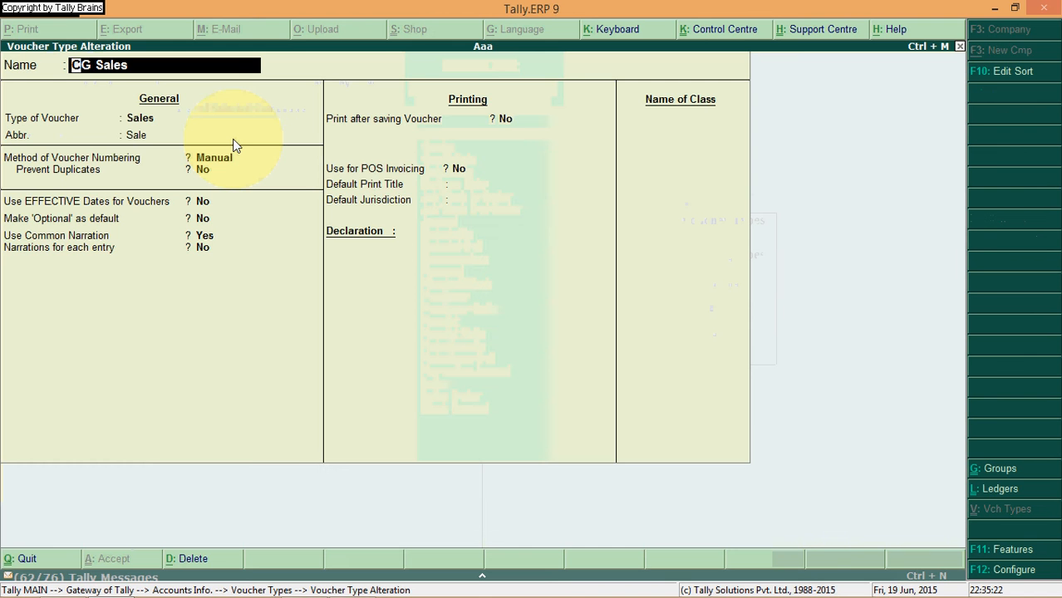
- Keep Manual as the CG Sales numbering method and set Prevent Duplicates to Yes
key(Return)
key(Return)
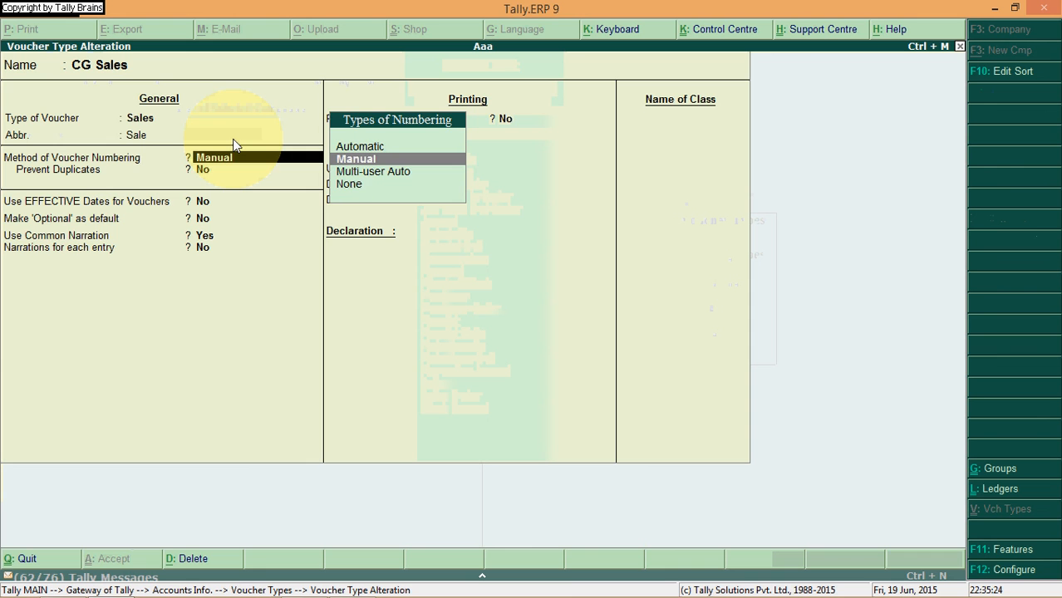
key(Return)
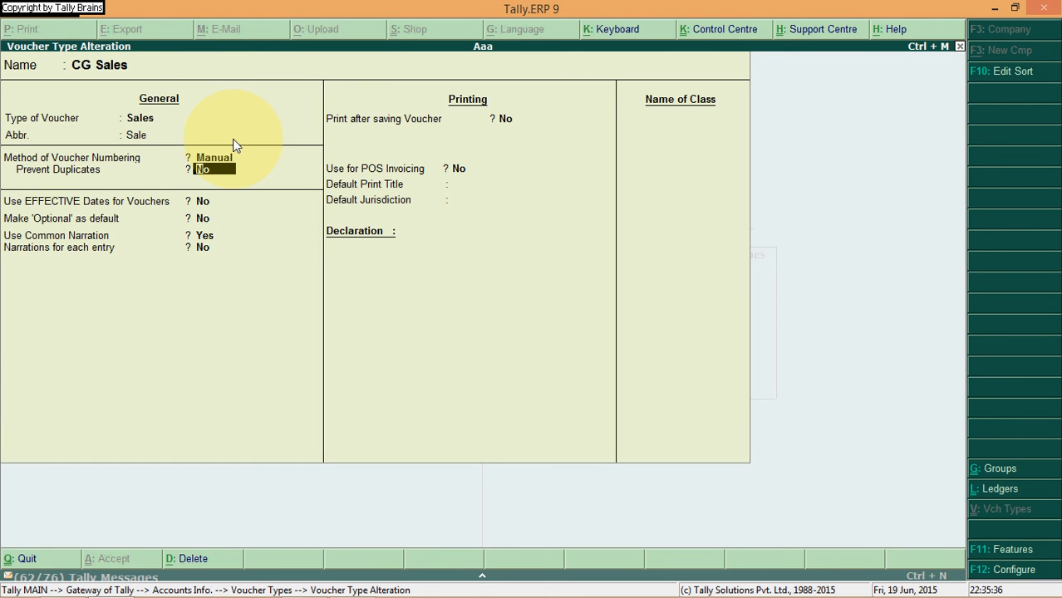
text(y)
key(Return)
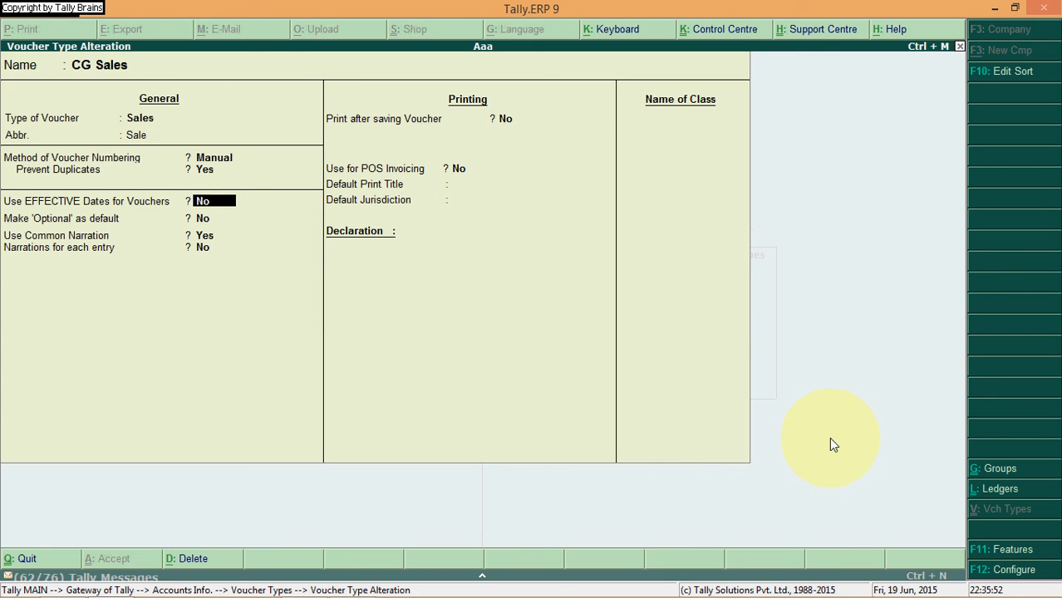
- Set the CG Sales method of voucher numbering to Automatic without advance configuration, and return to the Gateway of Tally
key(Up)
key(Up)
key(Down)
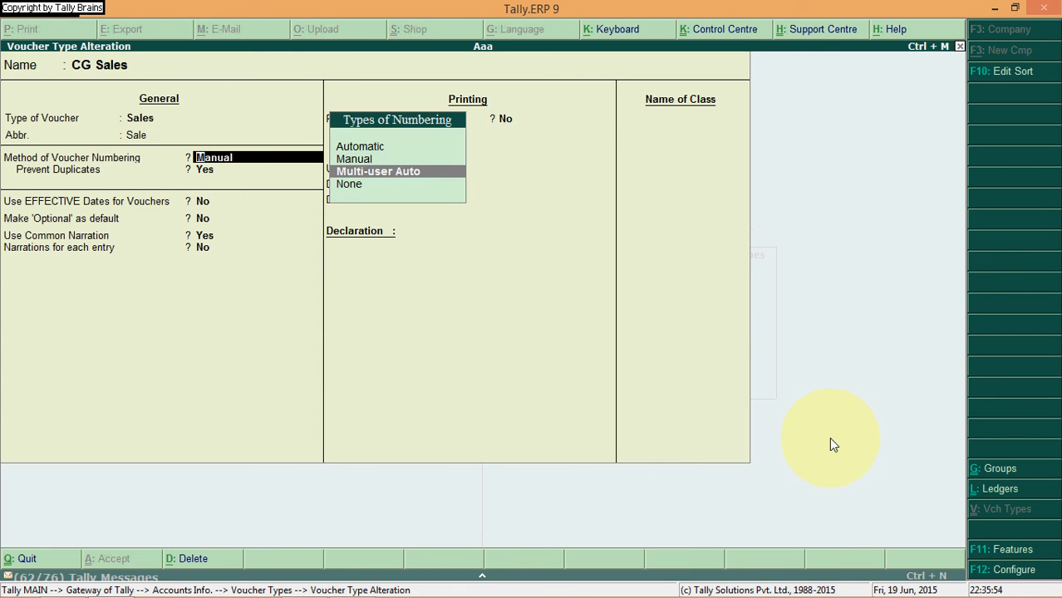
key(Down)
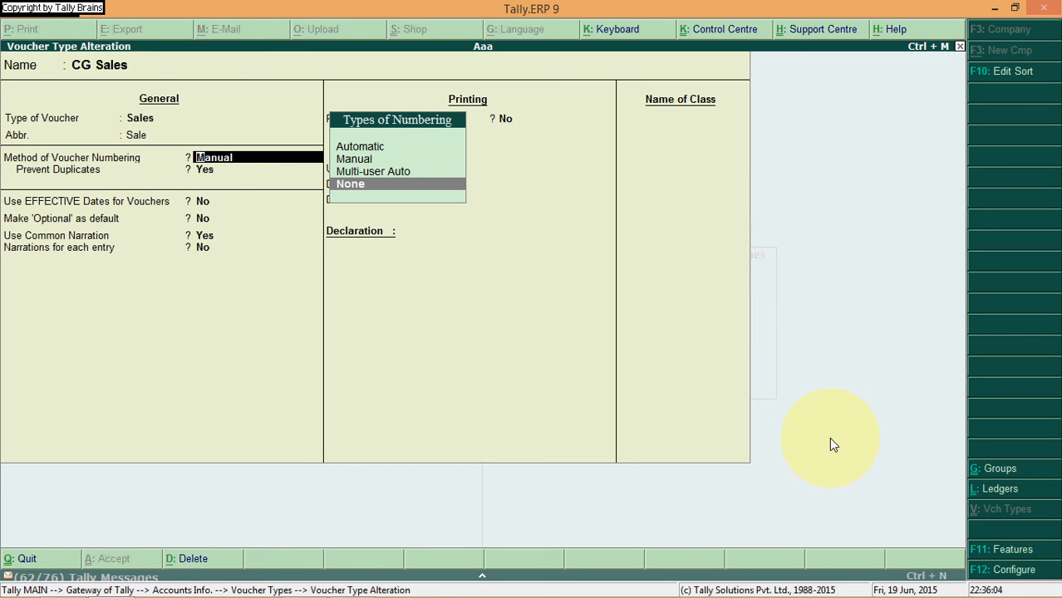
key(Up)
key(Up)
key(Up)
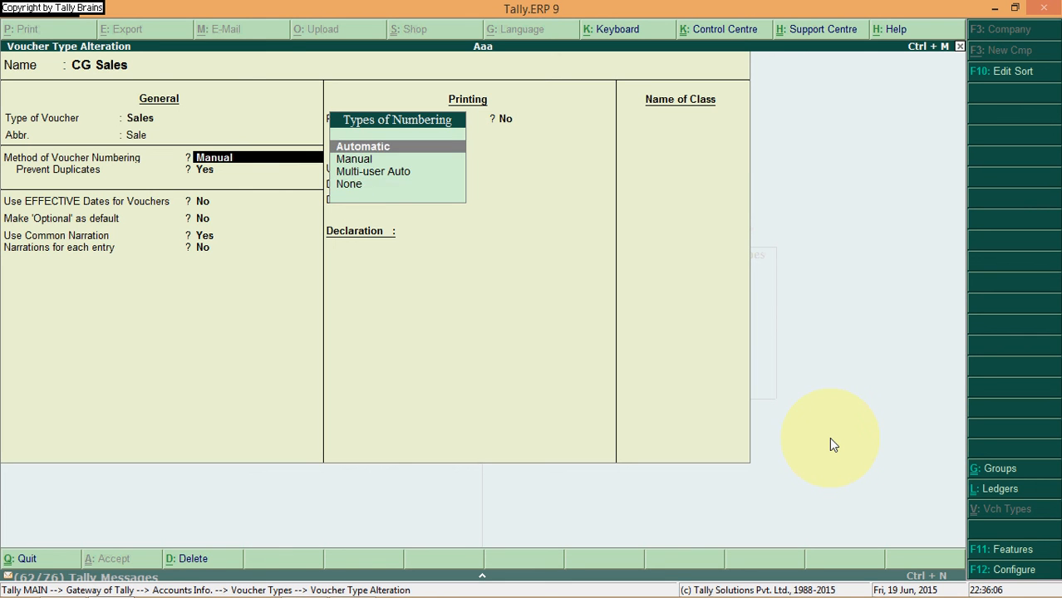
key(Return)
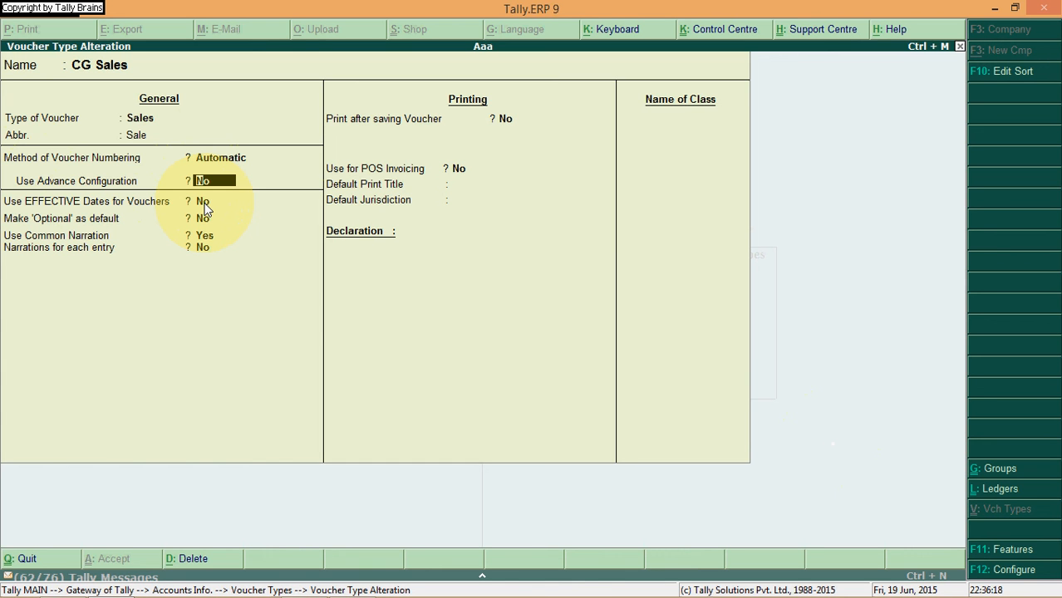
key(Return)
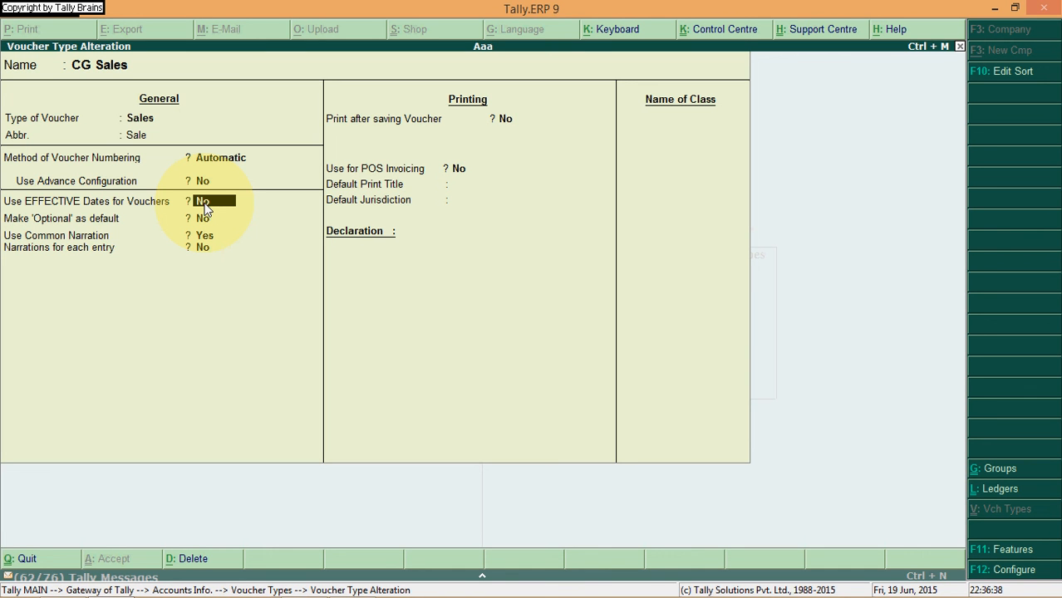
key(Return)
key(Escape)
key(Escape)
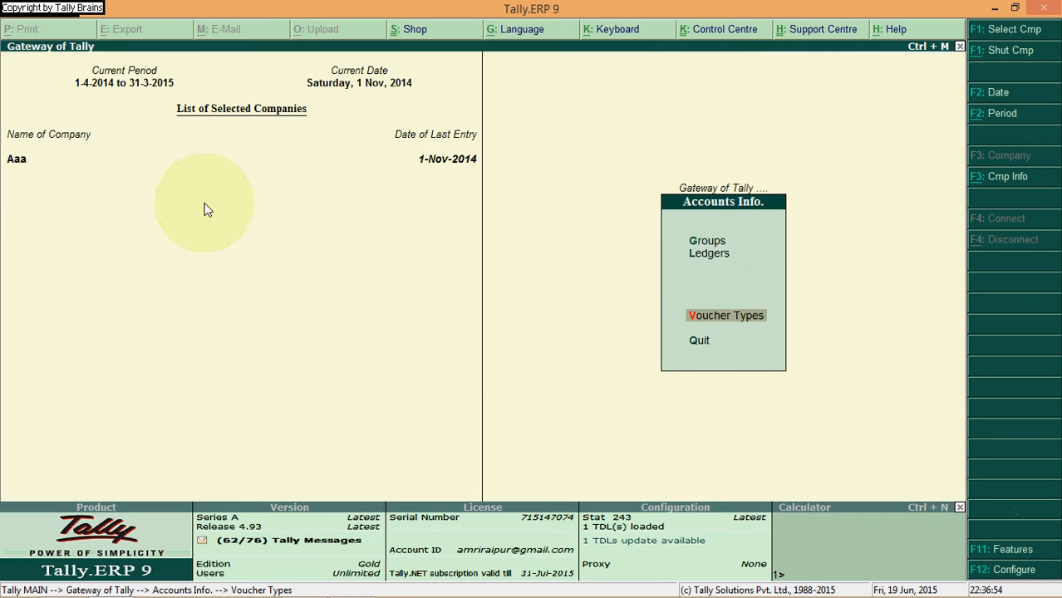
key(Escape)
- View the Receipt and Journal vouchers in Accounting Vouchers, then return to the Gateway of Tally
key(Down)
key(Down)
key(Down)
key(Return)
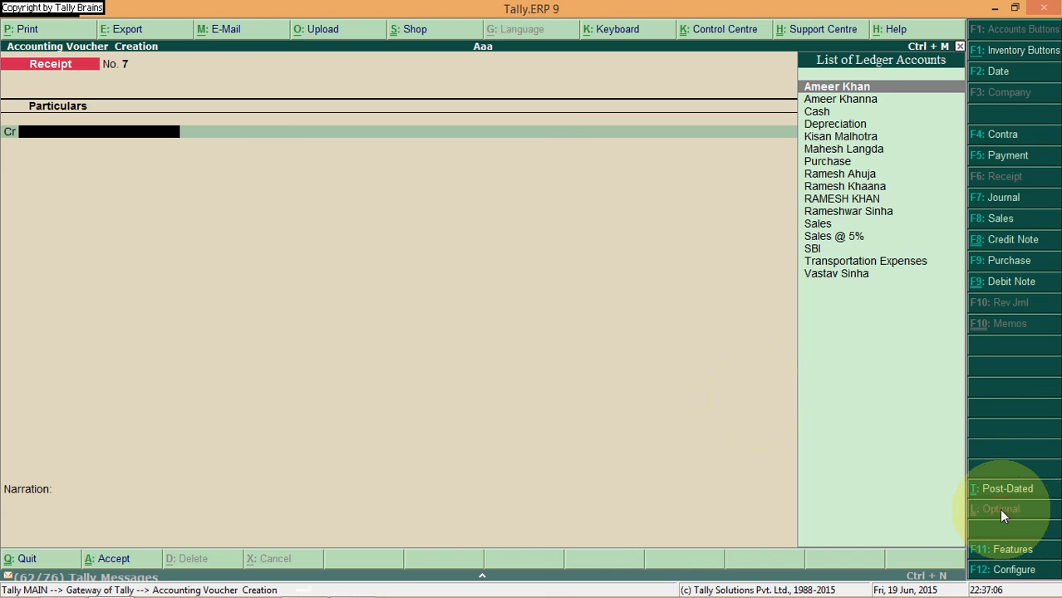
key(F7)
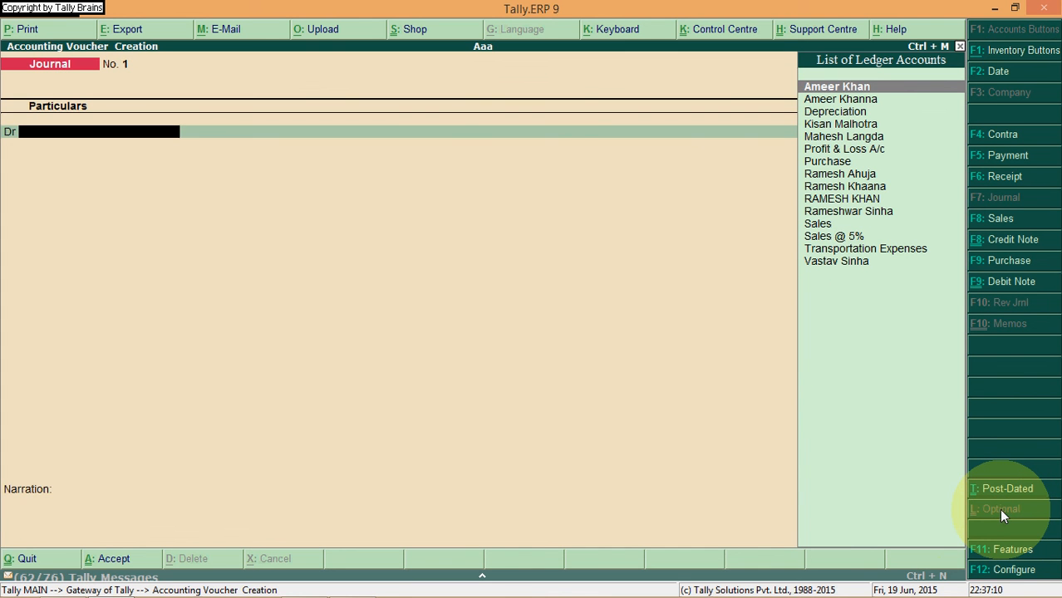
key(Escape)
key(y)
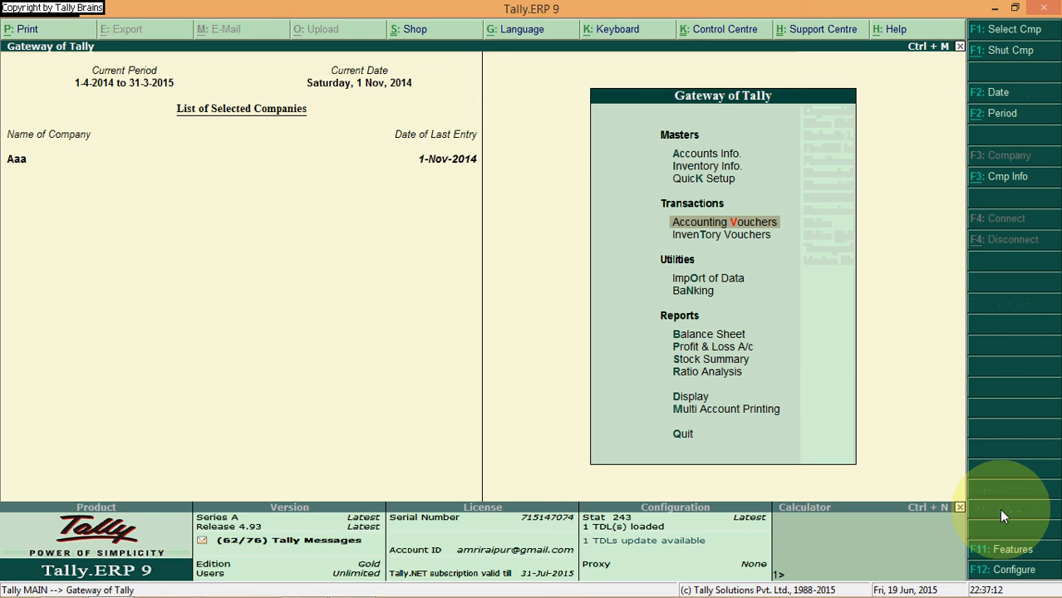
- Reopen the CG Sales voucher type for alteration from the Accounts Info voucher types
key(Down)
key(Down)
key(Down)
key(Up)
key(Up)
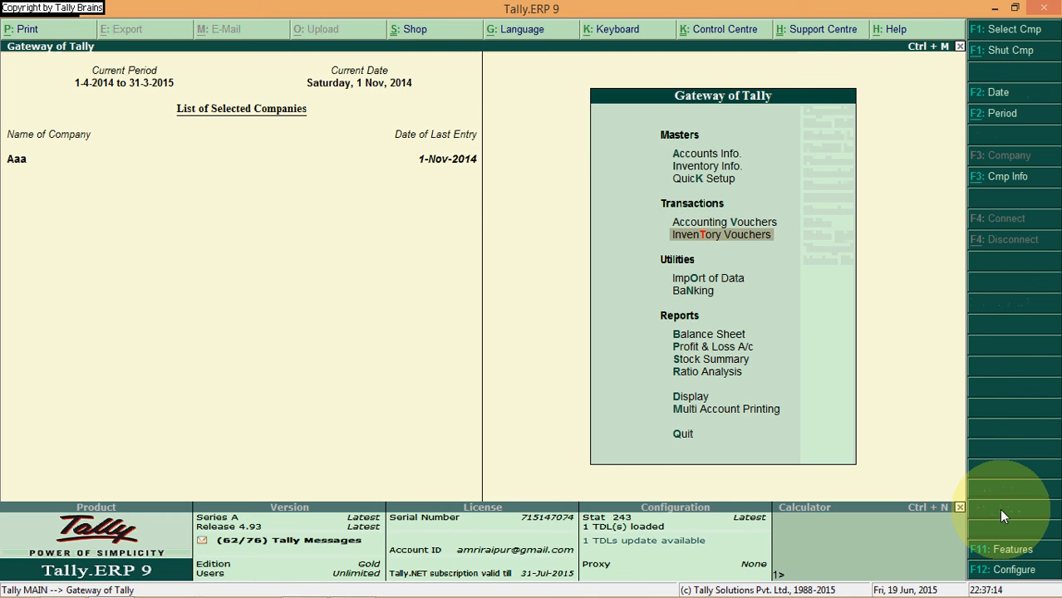
key(a)
key(Down)
key(Down)
key(Up)
key(Down)
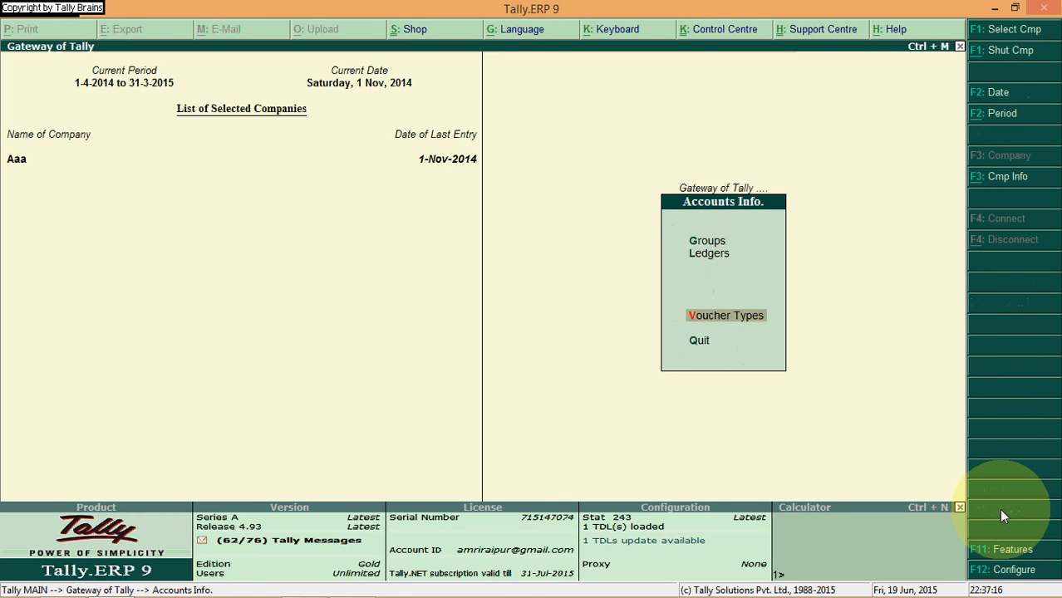
key(Return)
key(a)
key(Return)
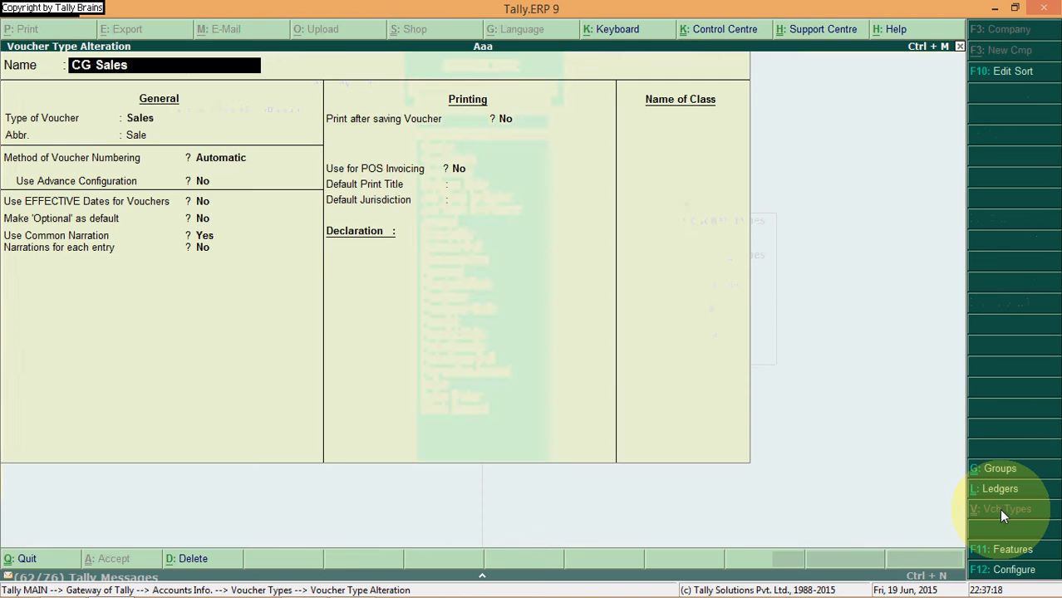
- Review the CG Sales numbering, effective date, optional, narration and POS invoicing settings without changing them
key(Return)
key(Return)
key(Return)
key(Return)
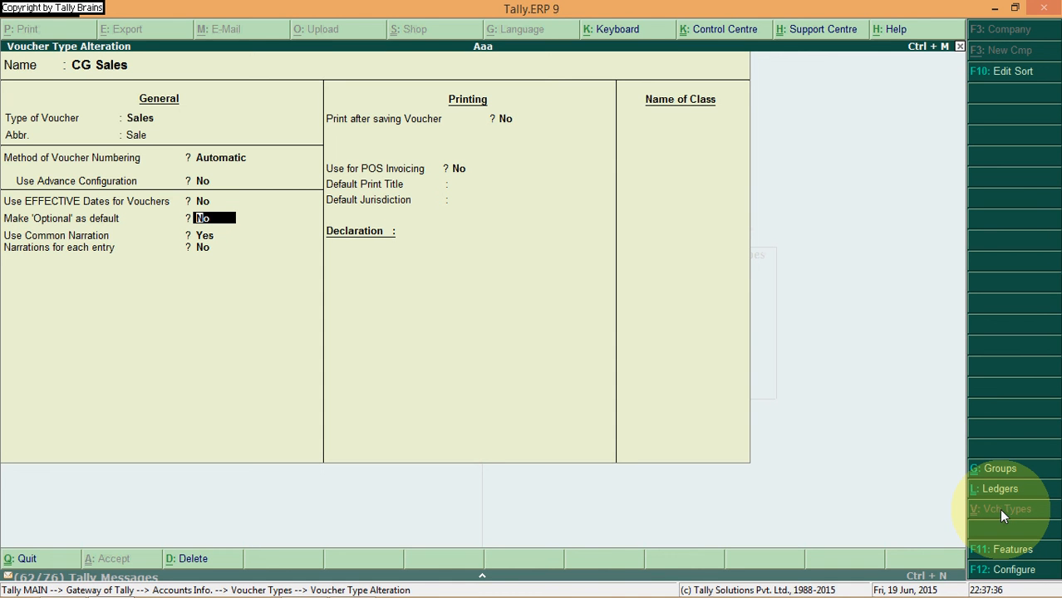
key(Return)
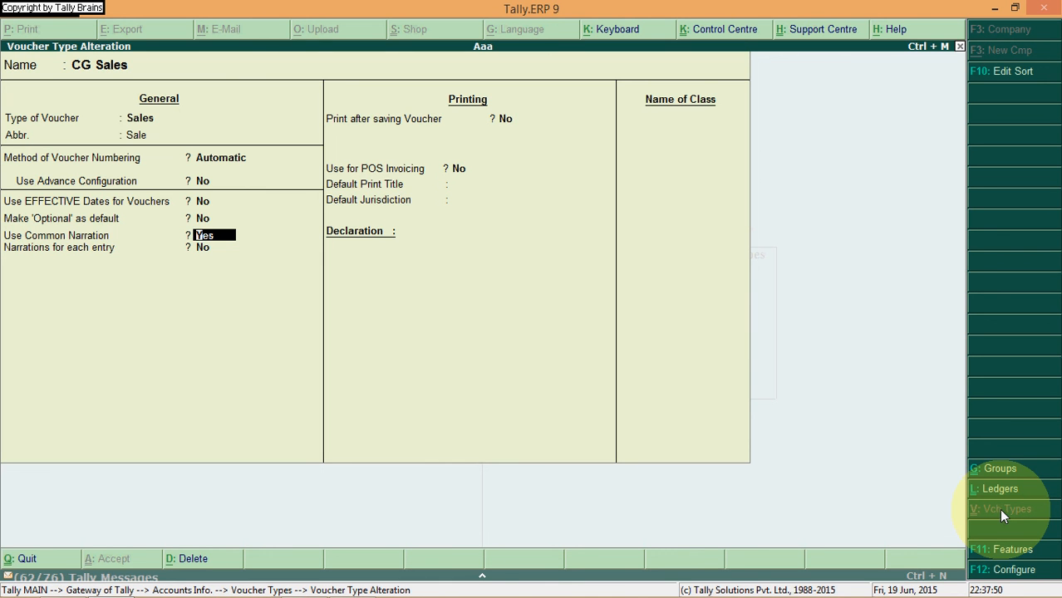
key(Return)
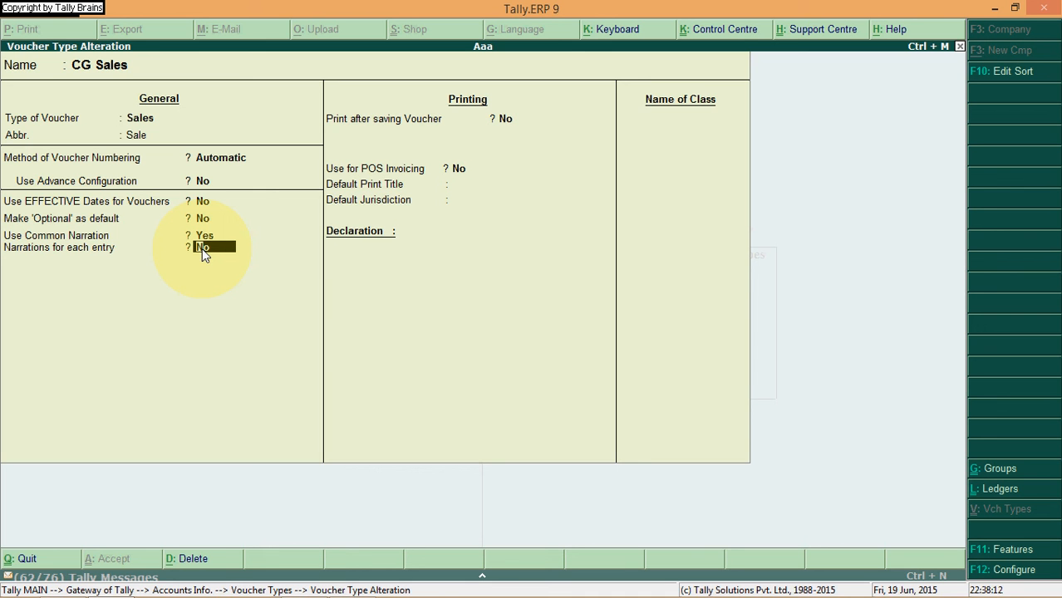
key(Return)
key(Return)
key(Return)
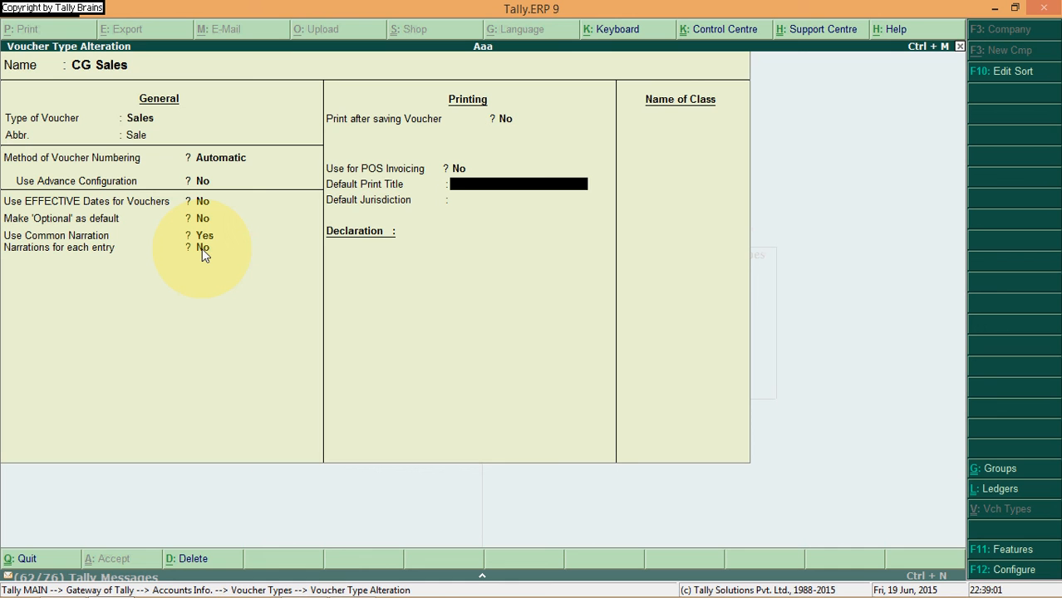
- Set the CG Sales default jurisdiction to Raipur, save the voucher type and return to the Gateway of Tally
key(Return)
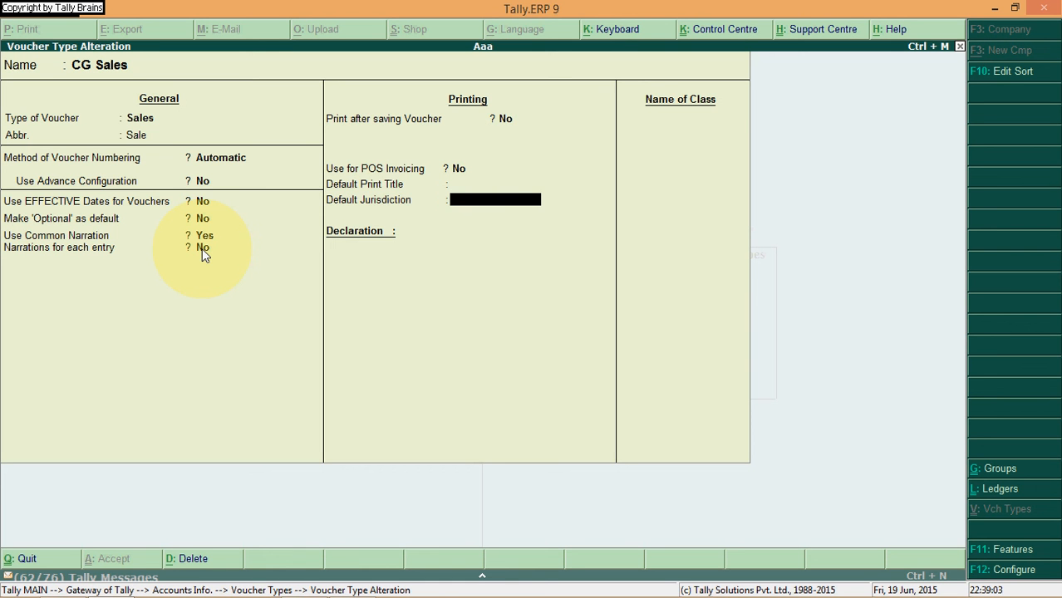
text(Raipur)
key(Return)
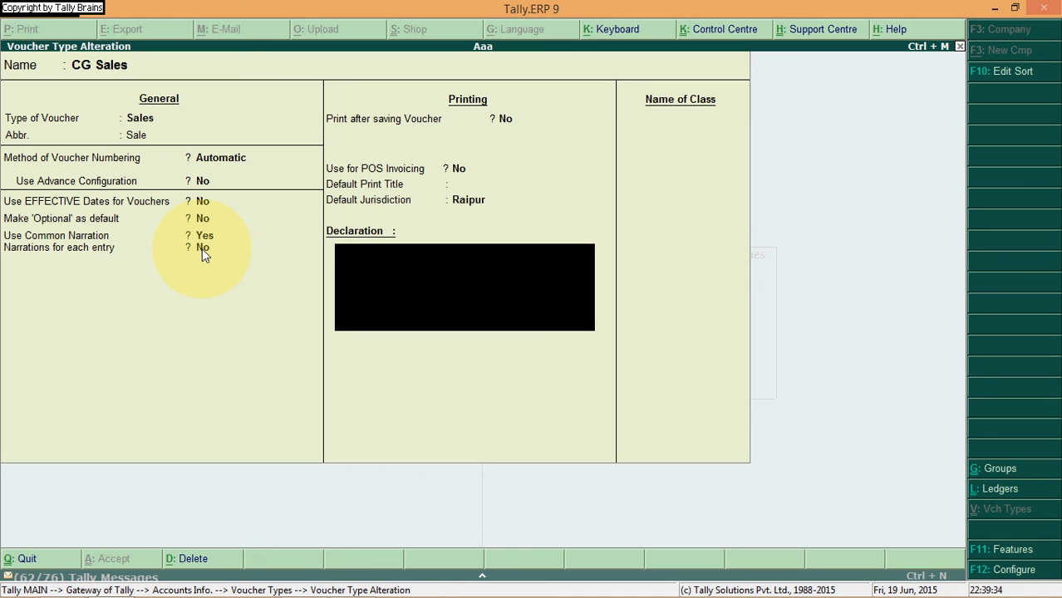
key(Return)
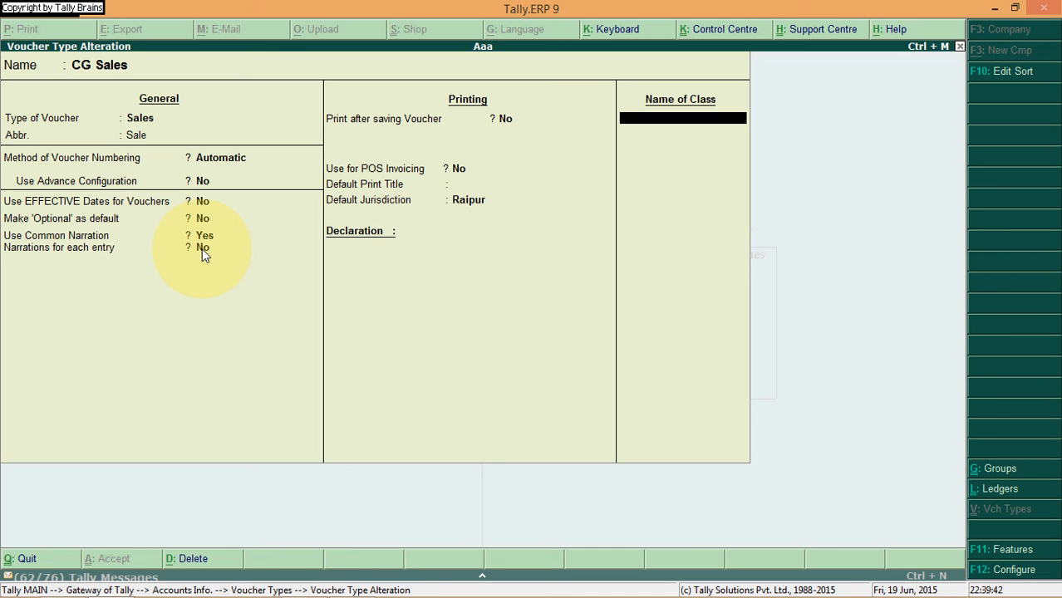
key(Return)
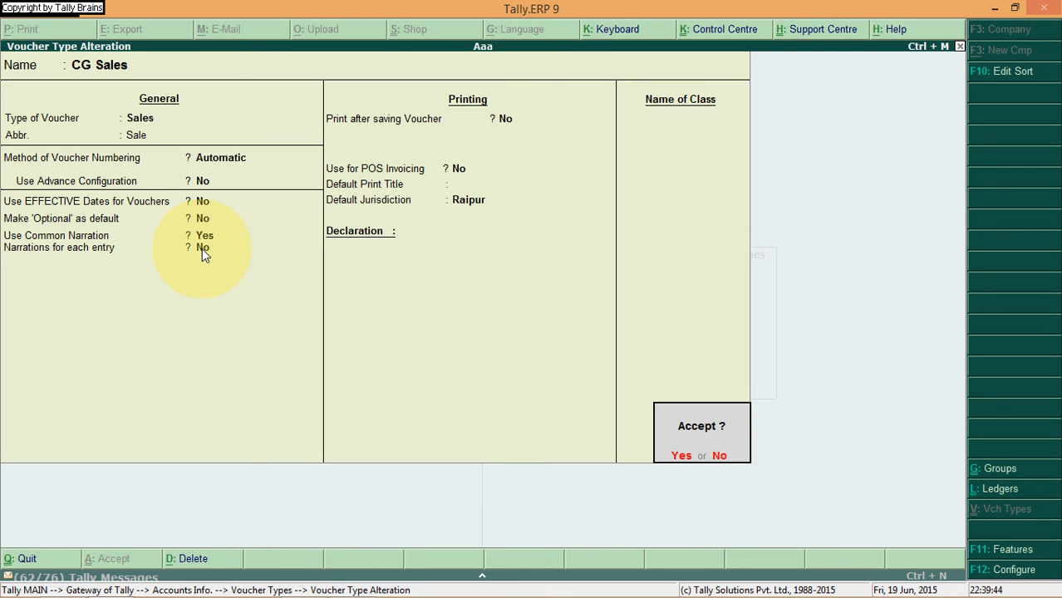
key(y)
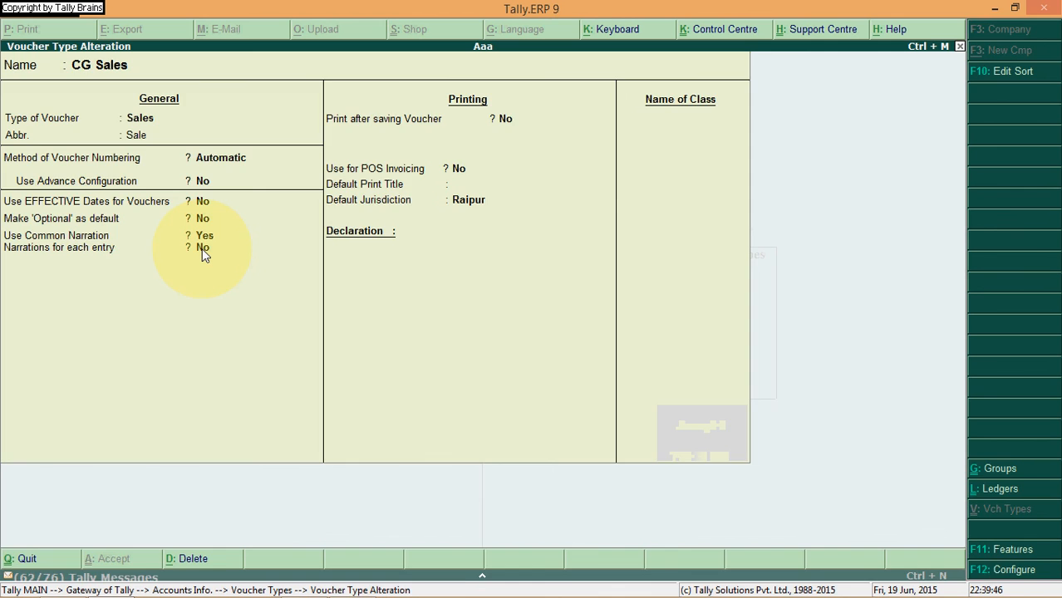
key(Escape)
key(Escape)
key(Escape)
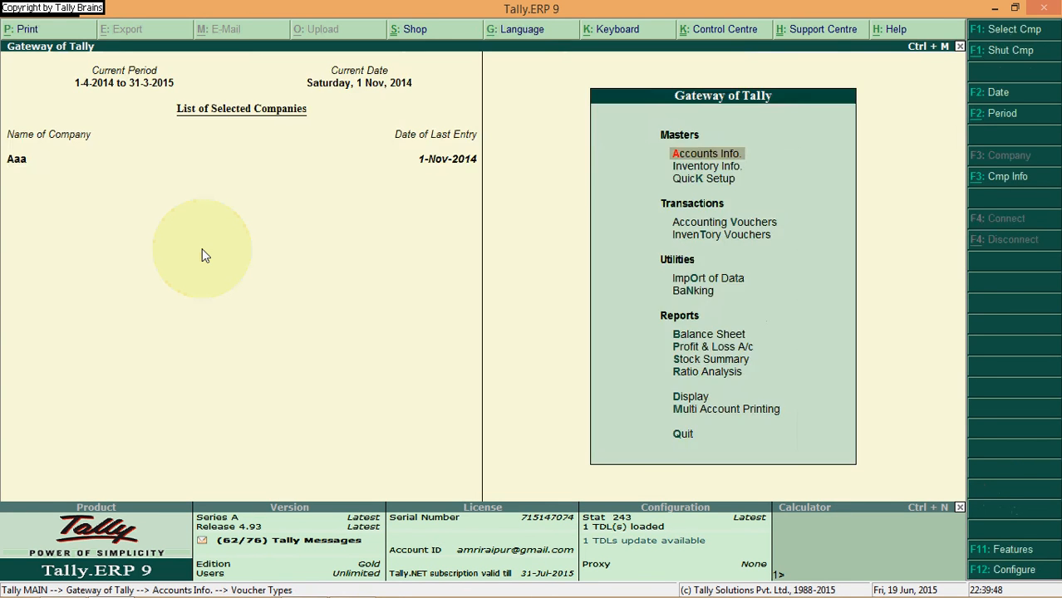
- Start a CG Sales voucher in Accounting Vouchers, view it as an item invoice, and quit without saving
key(Down)
key(Down)
key(Down)
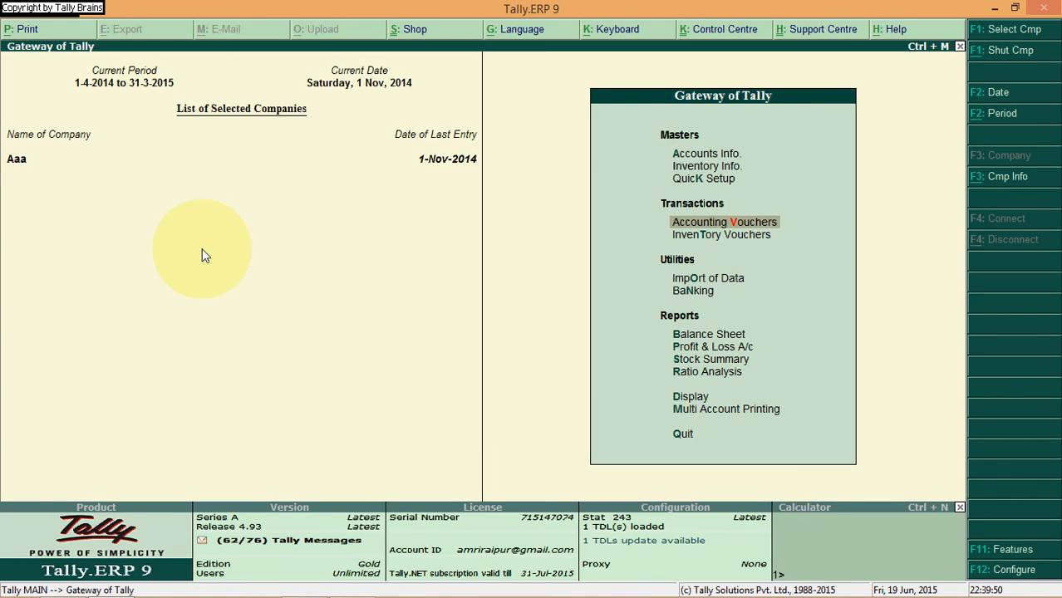
key(Return)
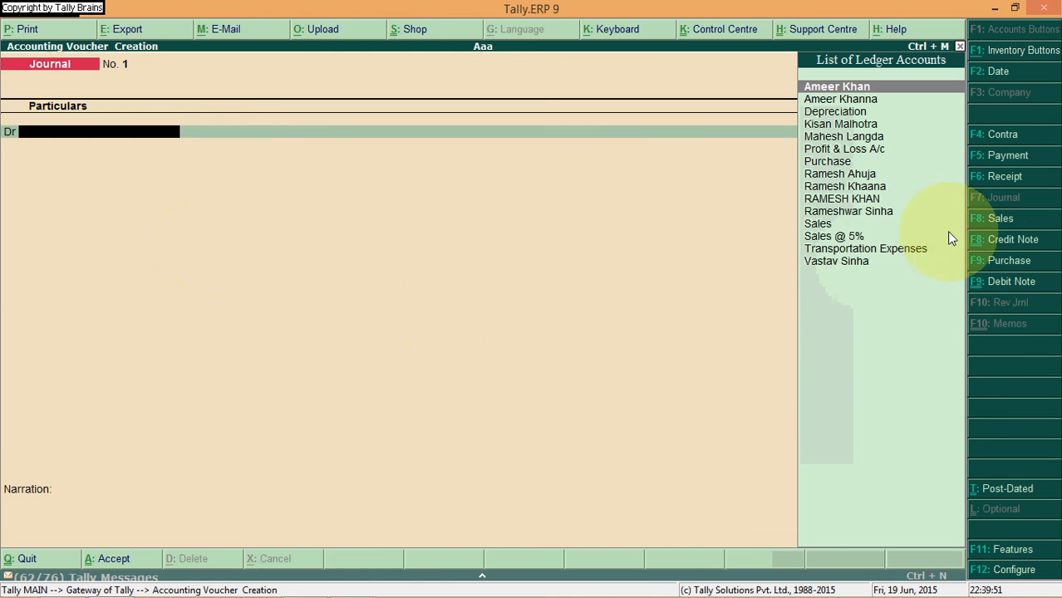
click(1001, 220)
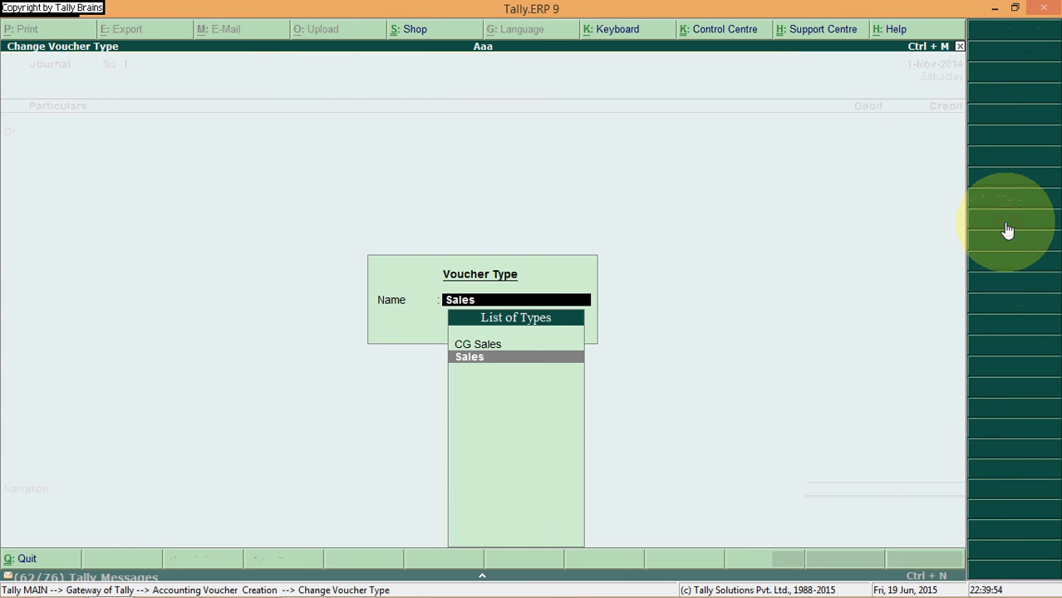
key(Up)
key(Return)
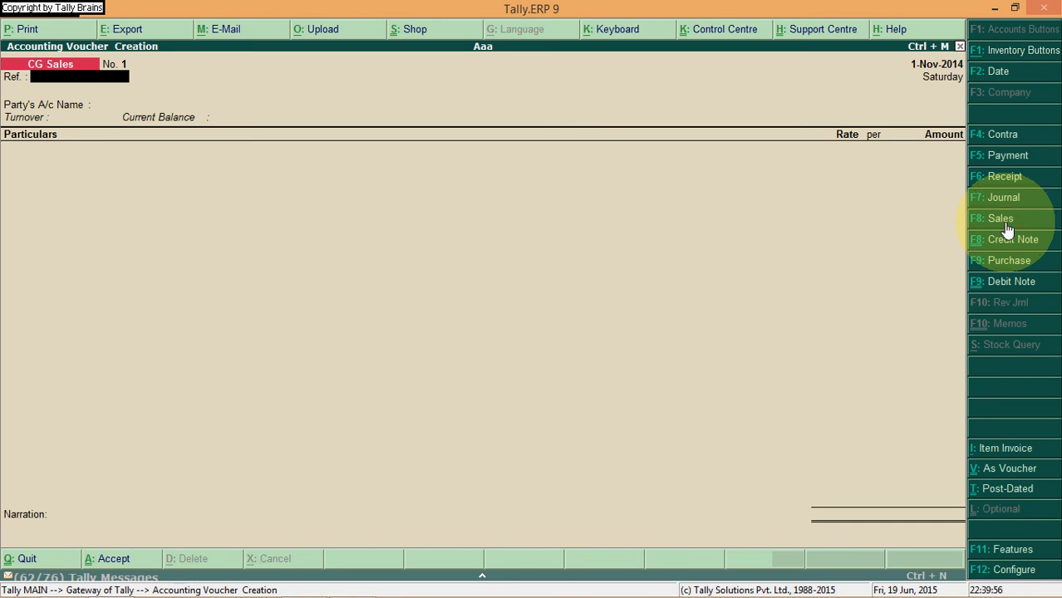
key(alt+i)
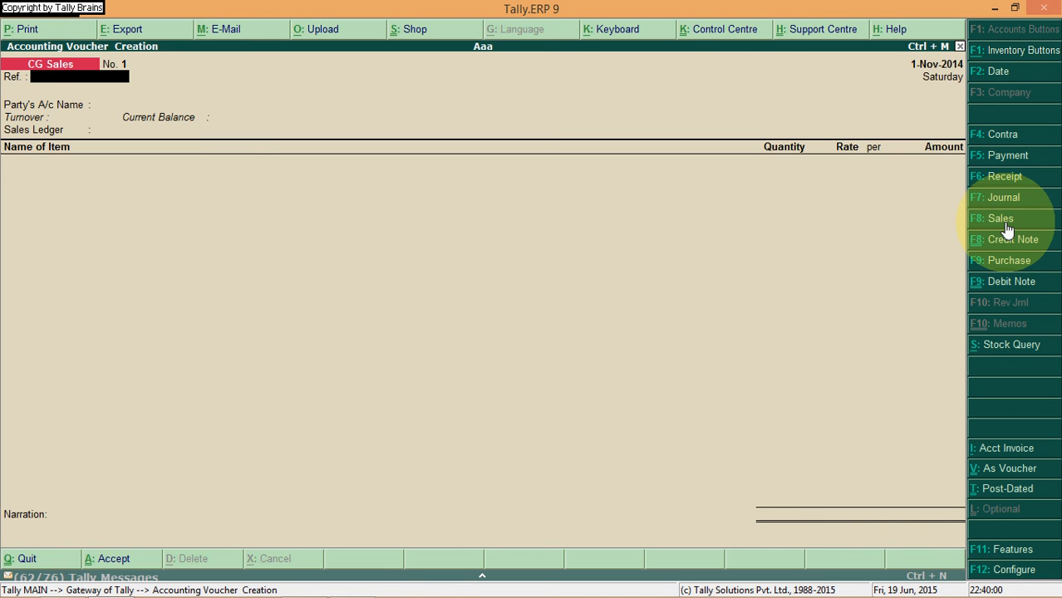
key(Escape)
key(y)
- Open the CG Sales voucher type for alteration through the Accounts Info voucher types
key(Up)
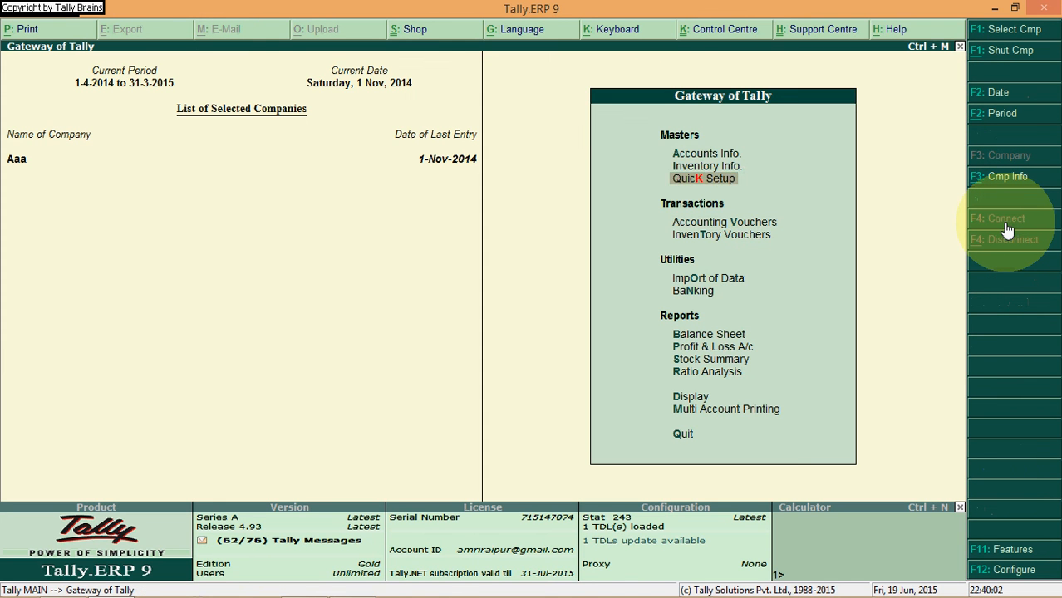
key(Up)
key(Up)
key(Return)
key(Down)
key(Down)
key(Down)
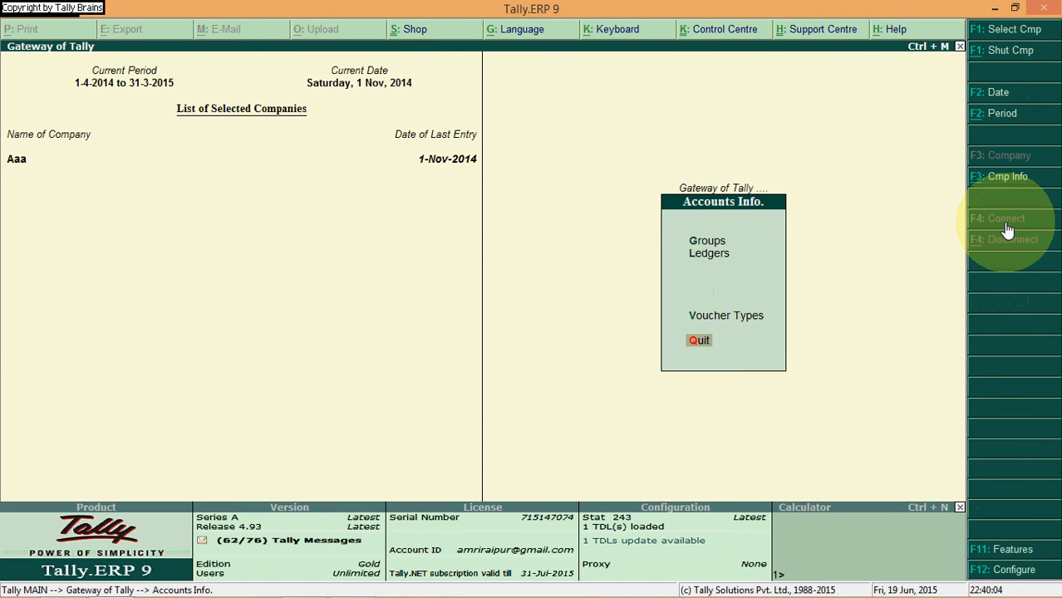
key(Up)
key(Return)
key(Down)
key(Down)
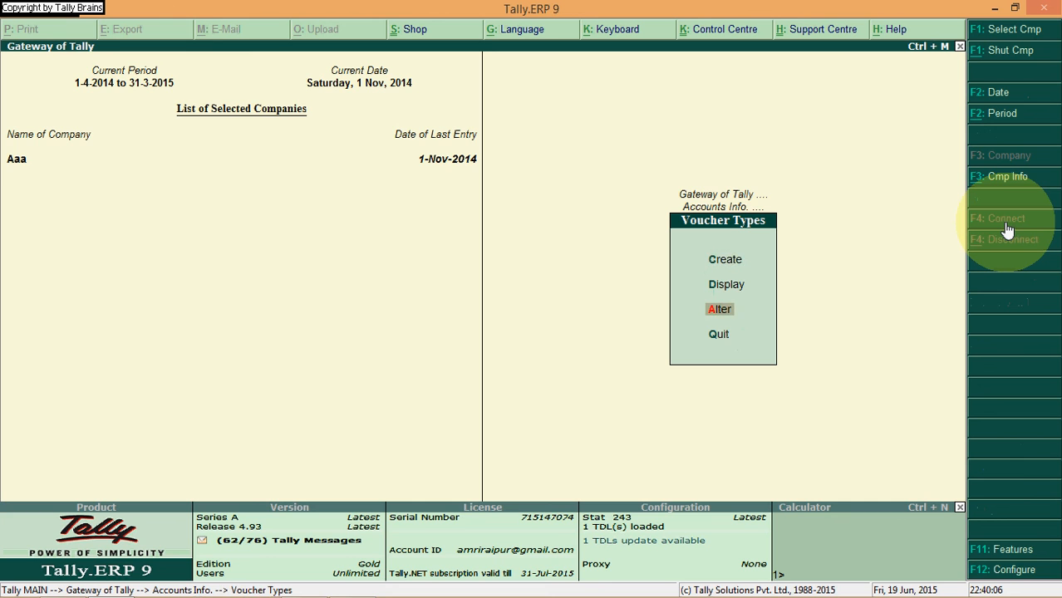
key(Return)
key(Return)
key(Return)
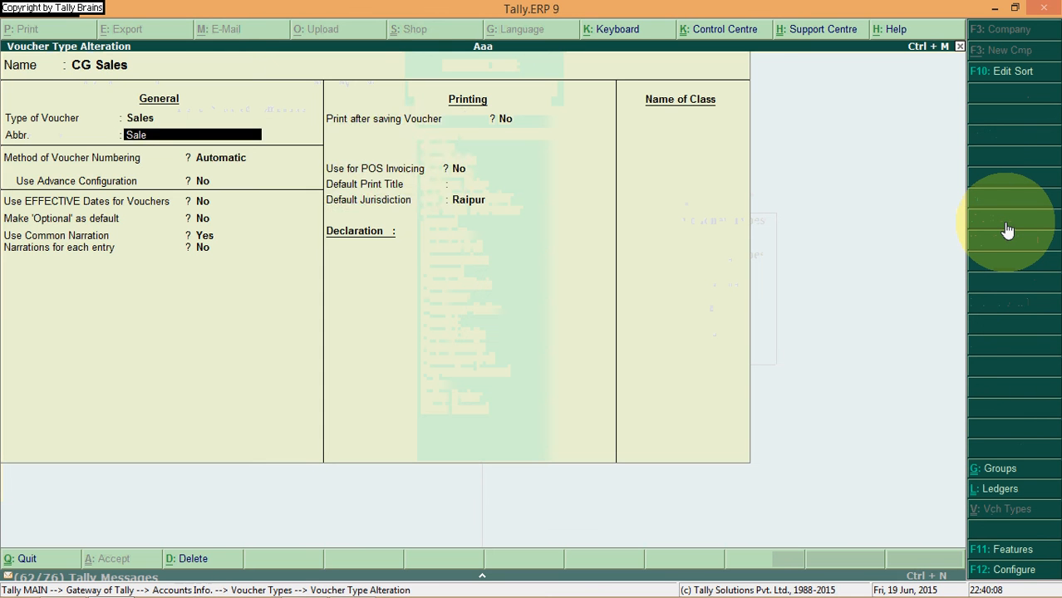
- Keep the Sale abbreviation and Automatic numbering of CG Sales, and turn on its advance configuration
key(Return)
key(Return)
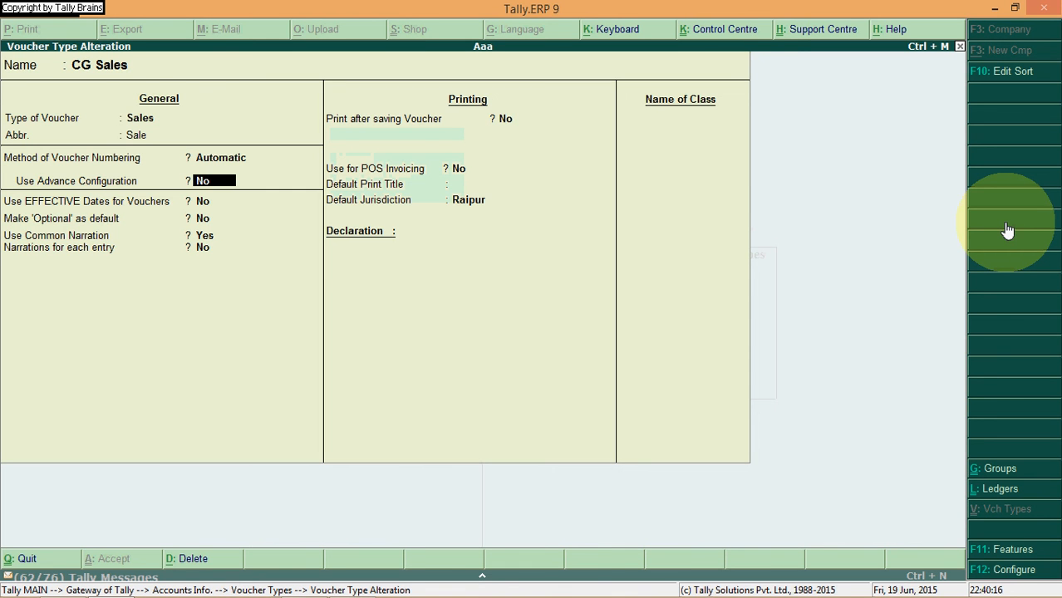
key(y)
key(Return)
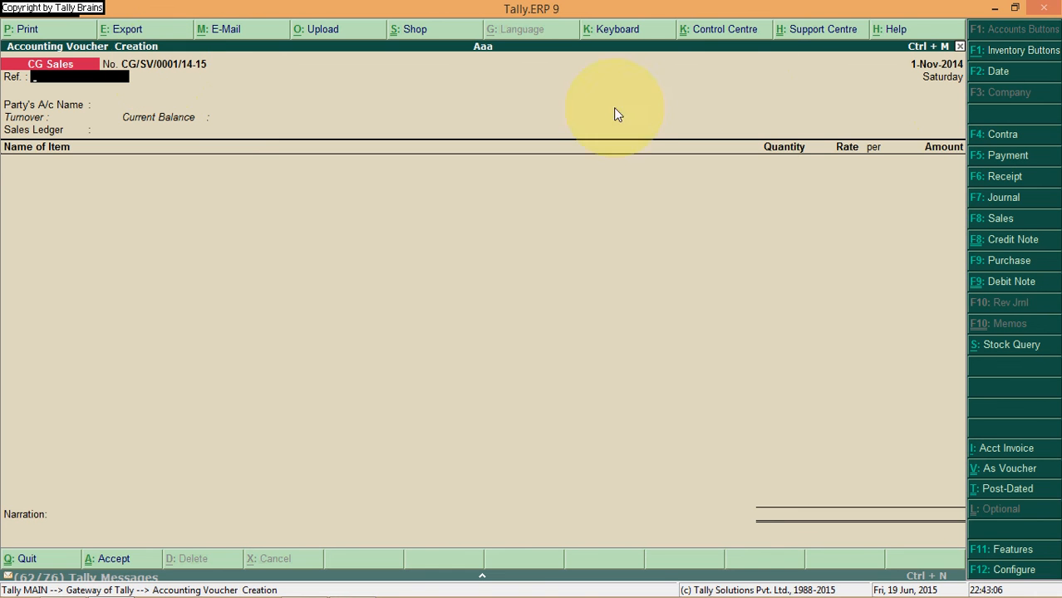
- Switch to a Contra voucher, return to a CG Sales voucher to check its number format, and quit without saving
click(1003, 137)
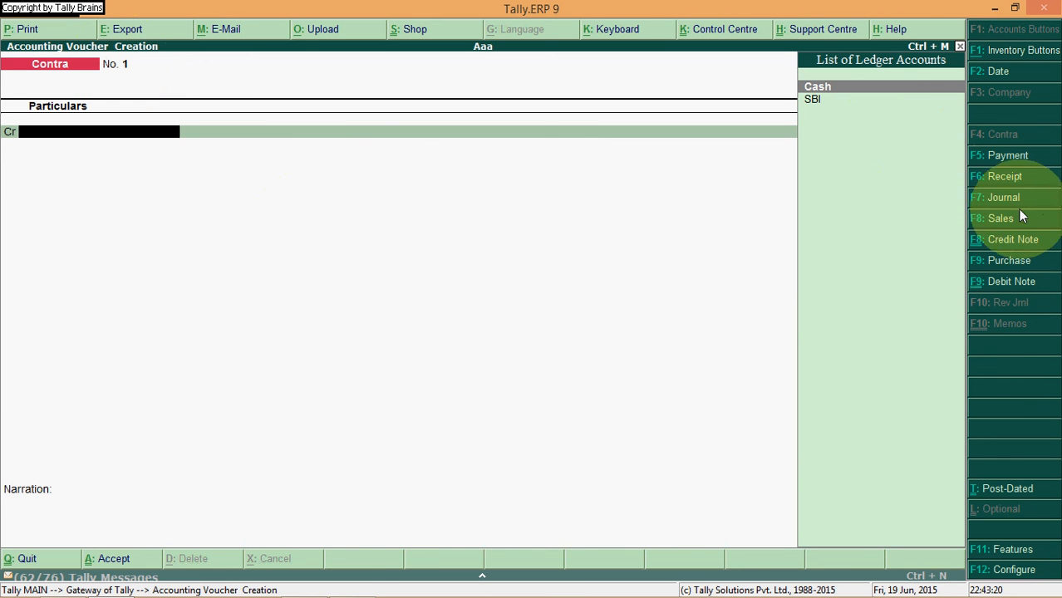
click(997, 228)
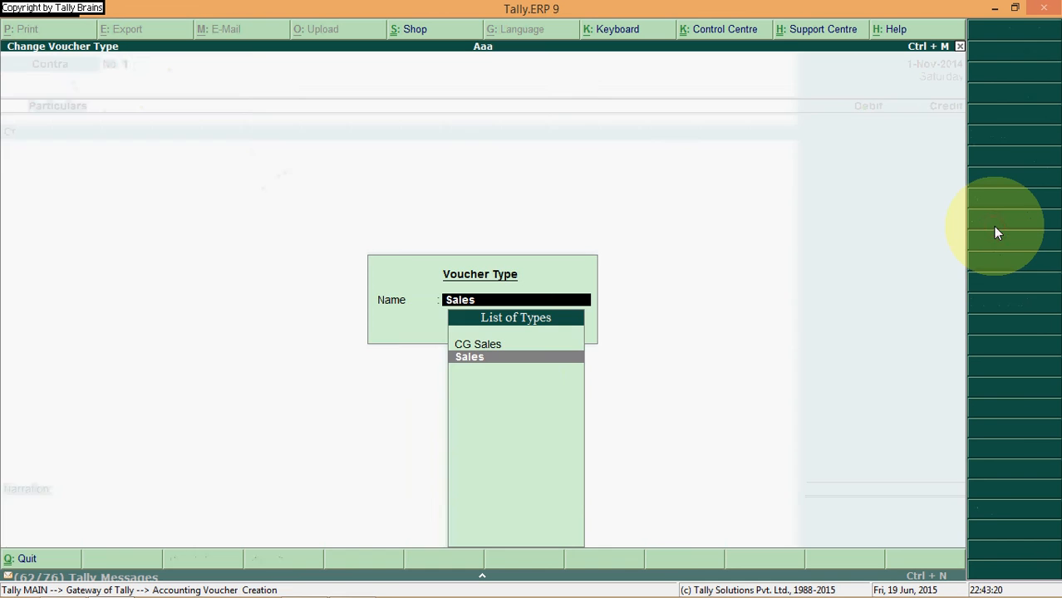
key(Up)
key(Return)
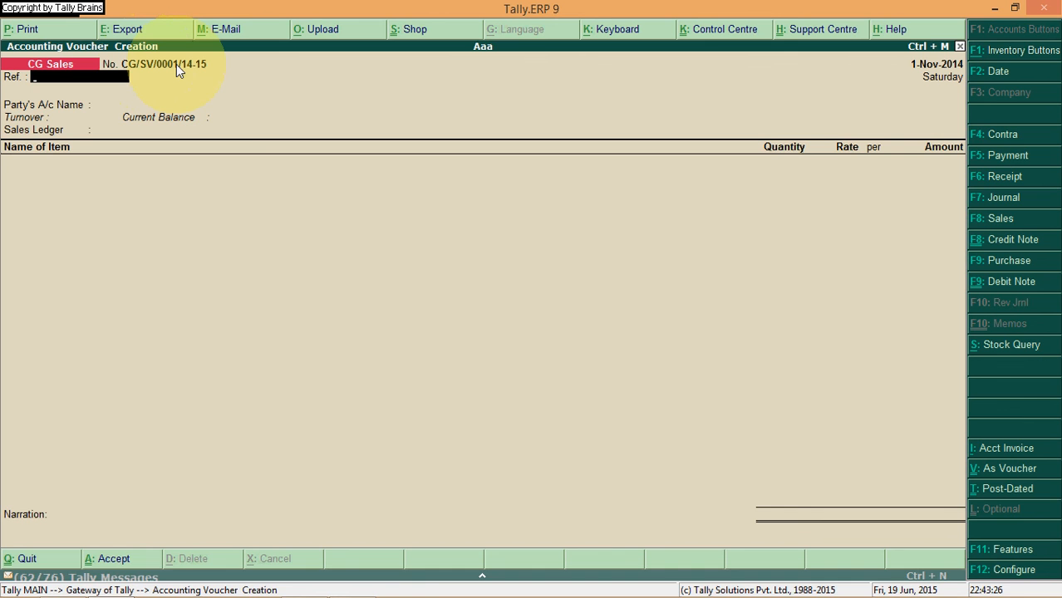
key(Escape)
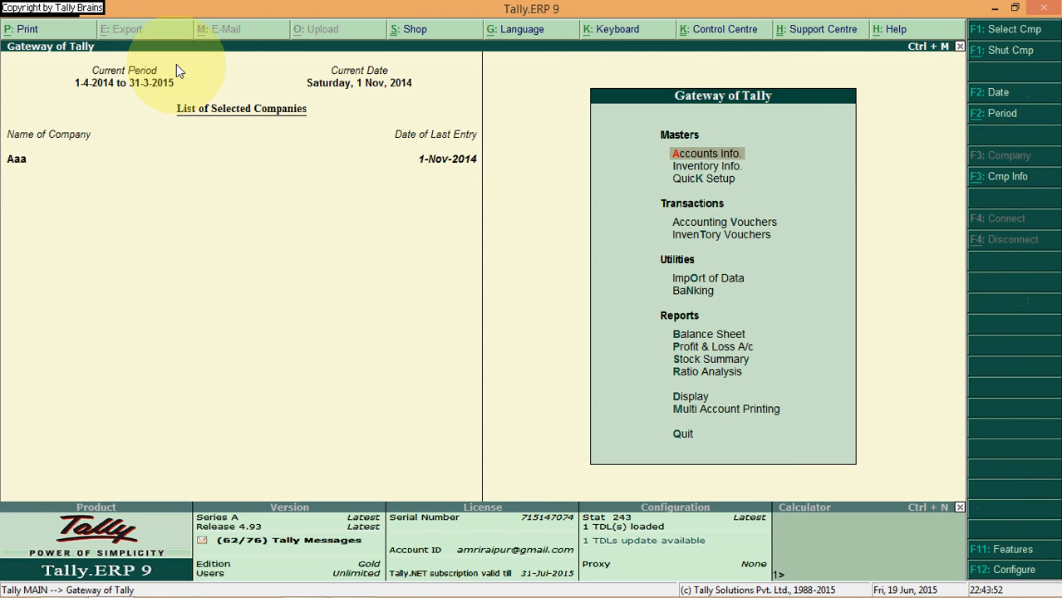
- Go to the voucher types under Accounts Info from the Gateway of Tally
key(Return)
key(Down)
key(Down)
key(Return)
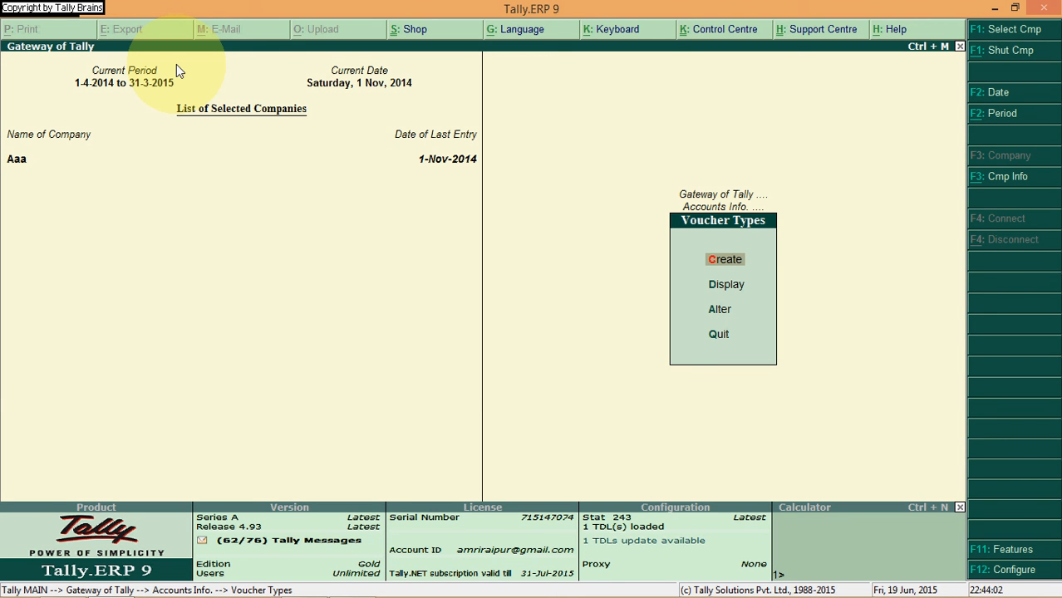
key(Down)
key(Down)
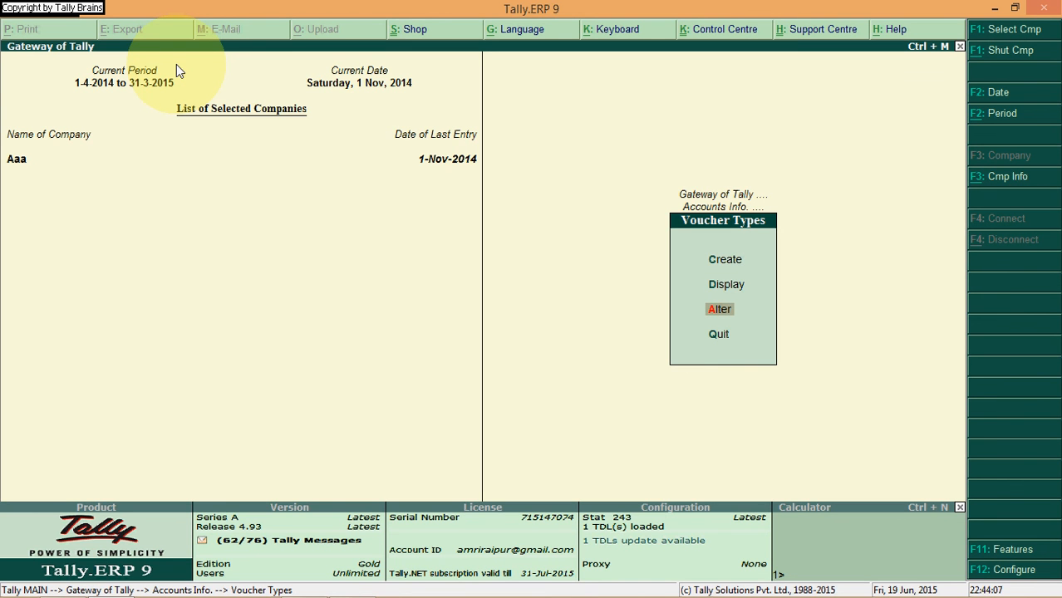
key(c)
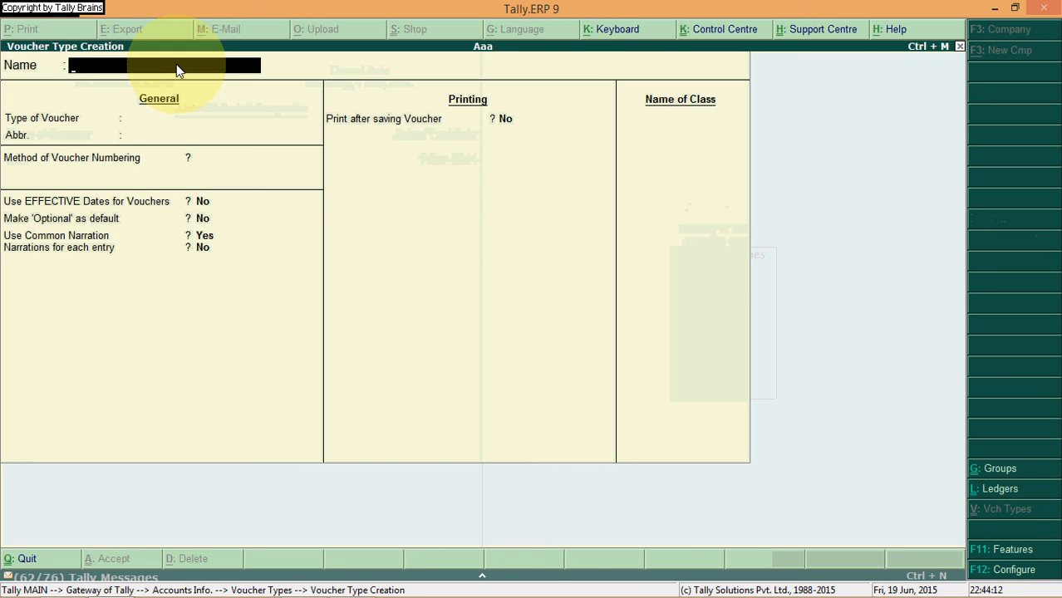
text(CG)
key(Escape)
key(Escape)
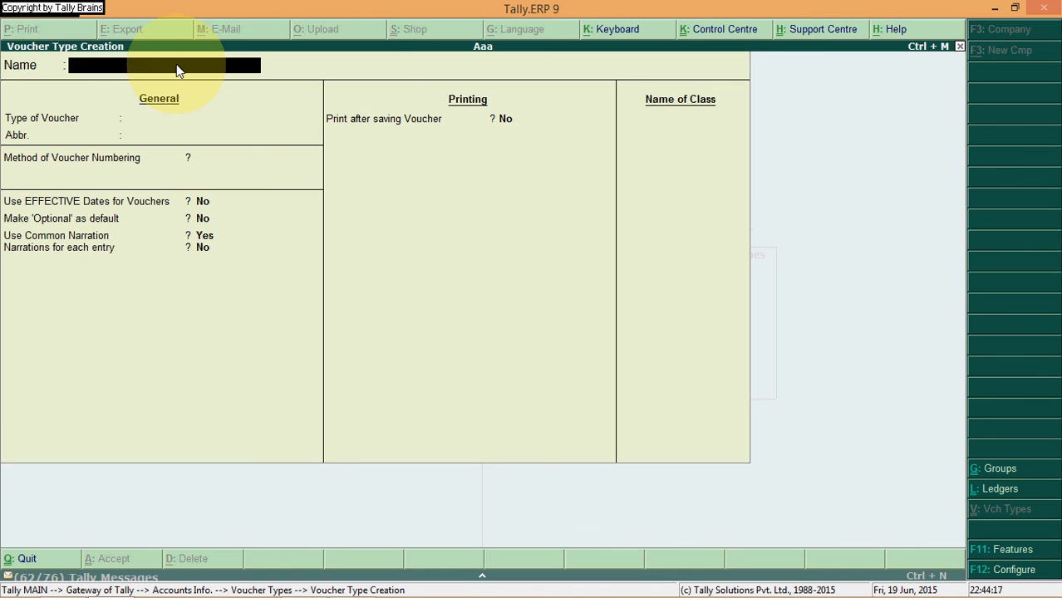
- Delete the existing CG Sales voucher type and return to the voucher types options
key(a)
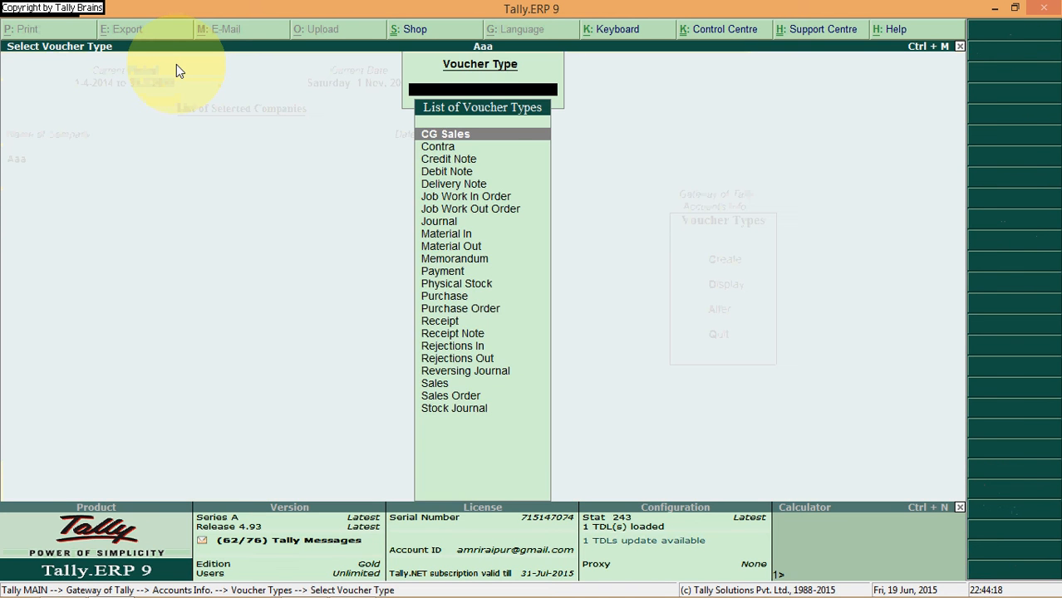
key(Return)
key(alt+d)
key(y)
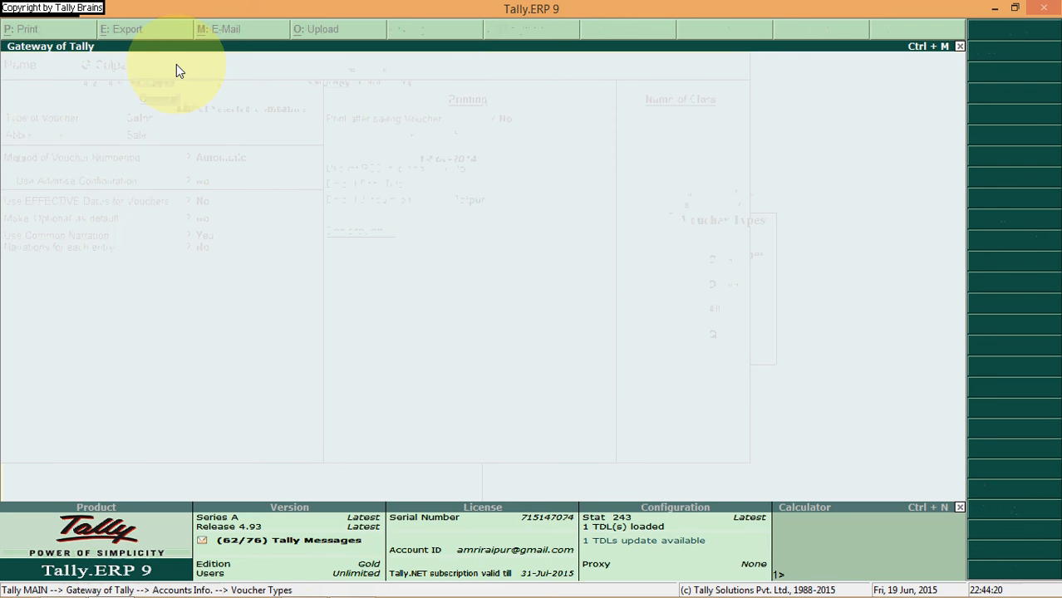
key(Escape)
- Create a new voucher type named CG Sales based on Sales, with the abbreviation Sale
text(c)
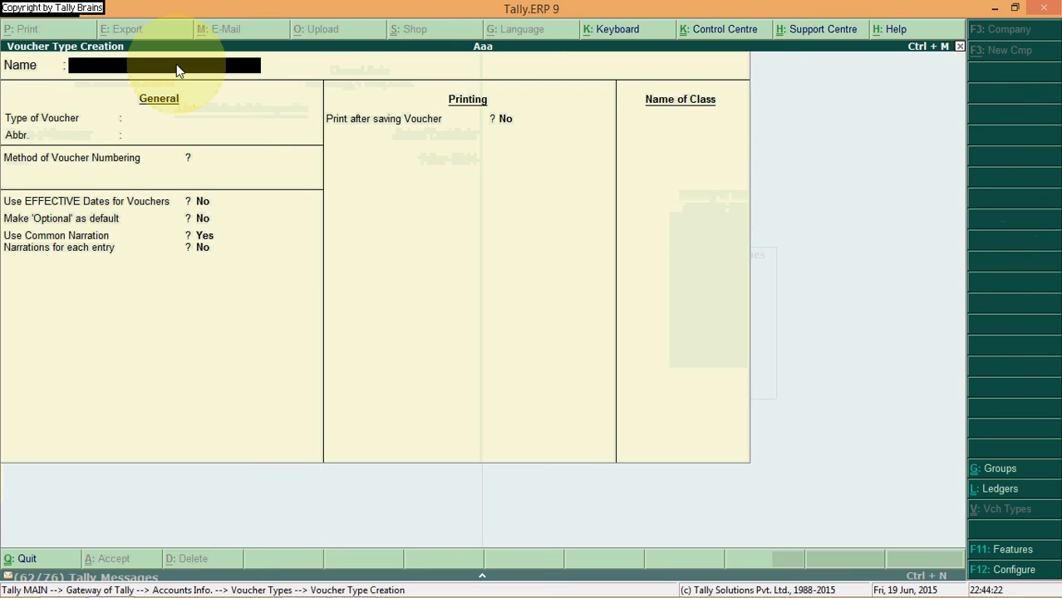
text(CG Sales)
key(Return)
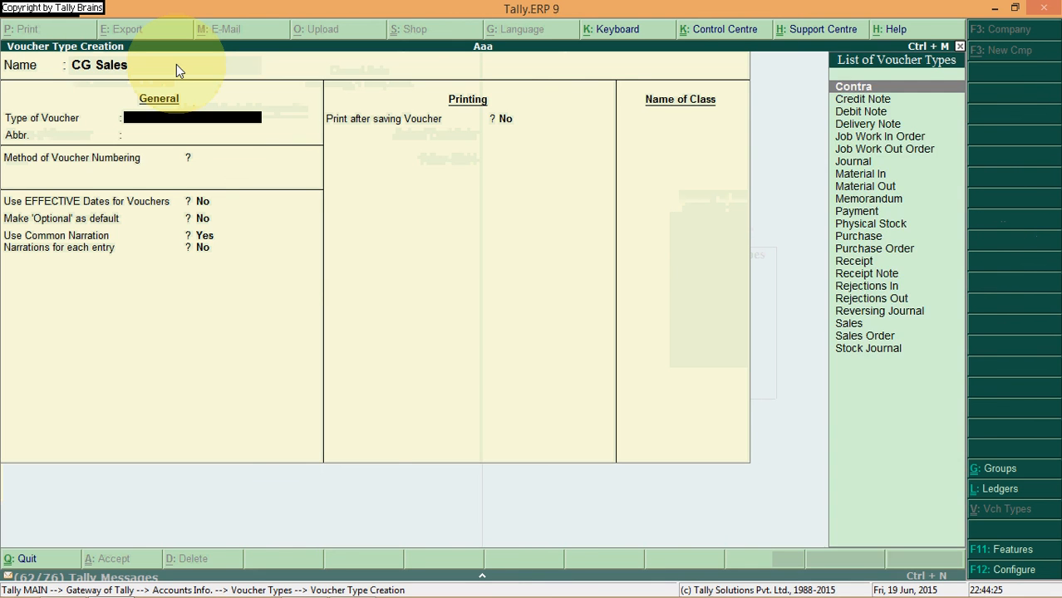
text(Sale)
key(Return)
key(Return)
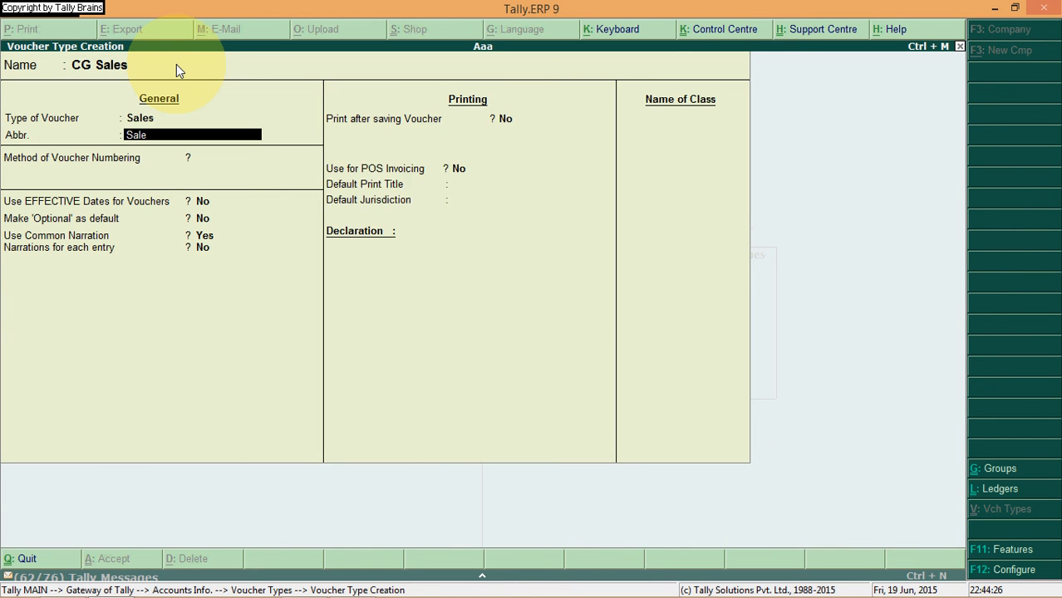
key(Return)
- Use Automatic numbering with advance configuration, starting number 1, numerical width 4 and zero prefill enabled
key(Return)
key(y)
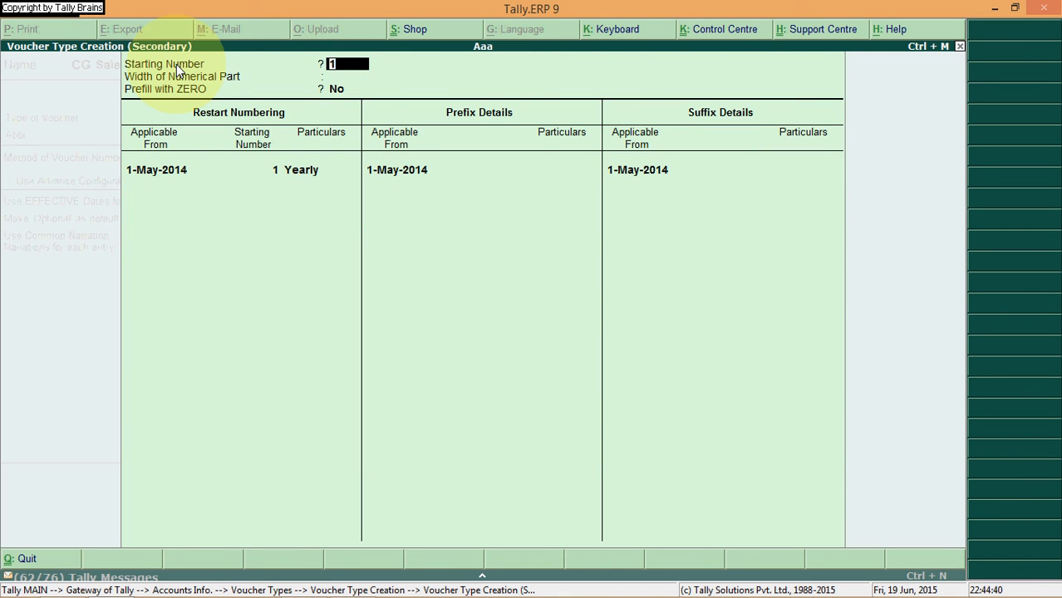
key(Return)
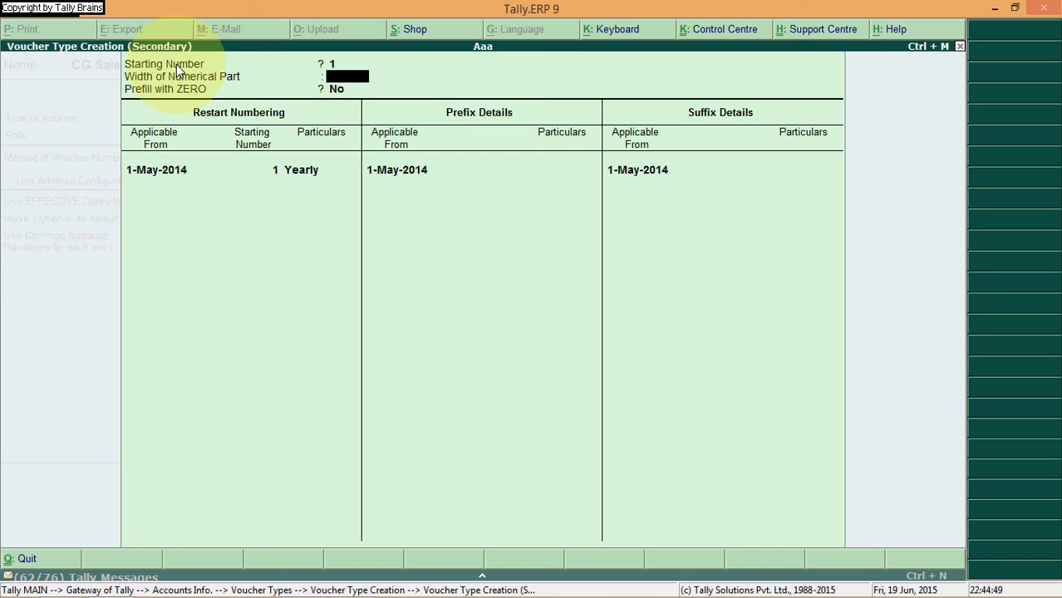
text(4)
key(Return)
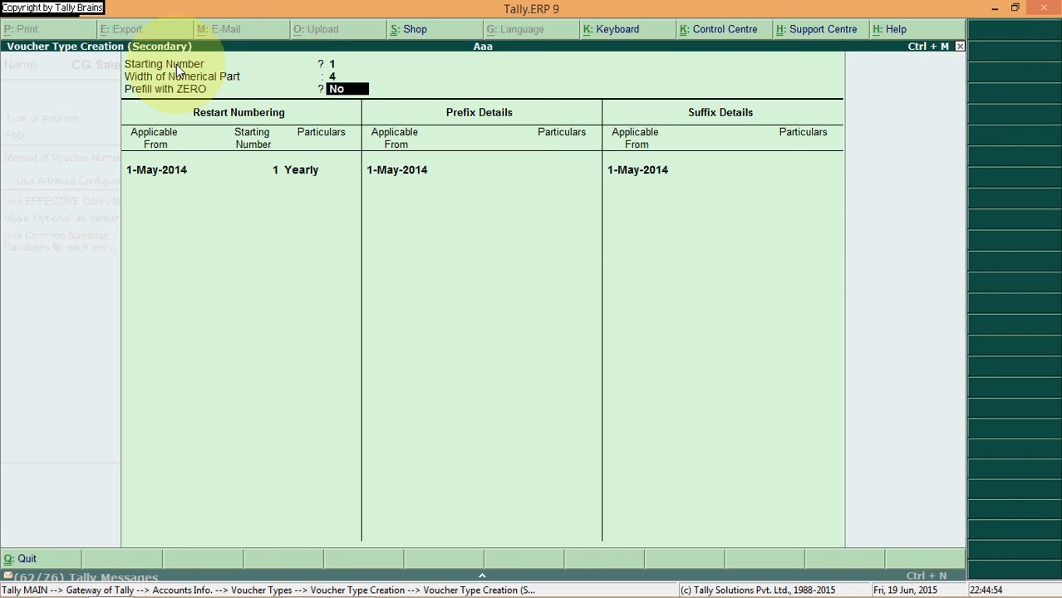
key(y)
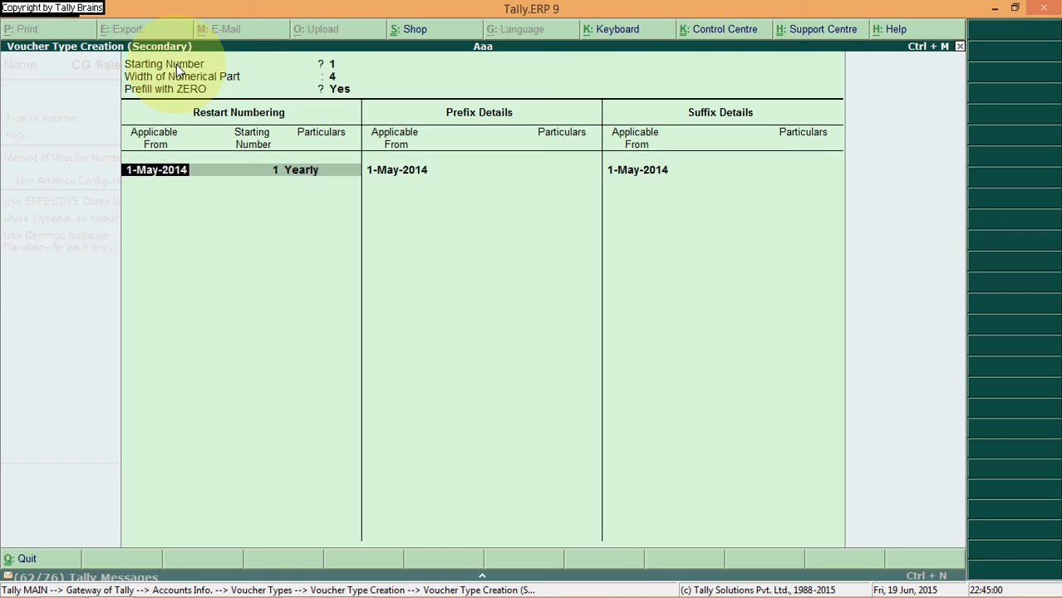
- Set the numbering to restart Yearly from 1-Apr-2015 with starting number 1, reviewing the other restart periods
text(1.4.15)
key(Return)
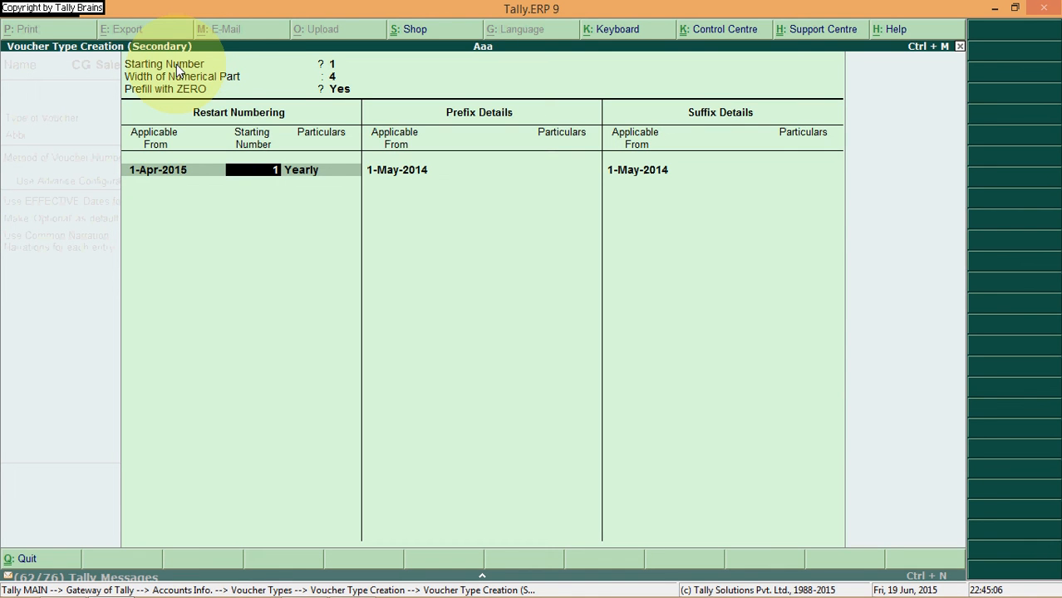
key(Return)
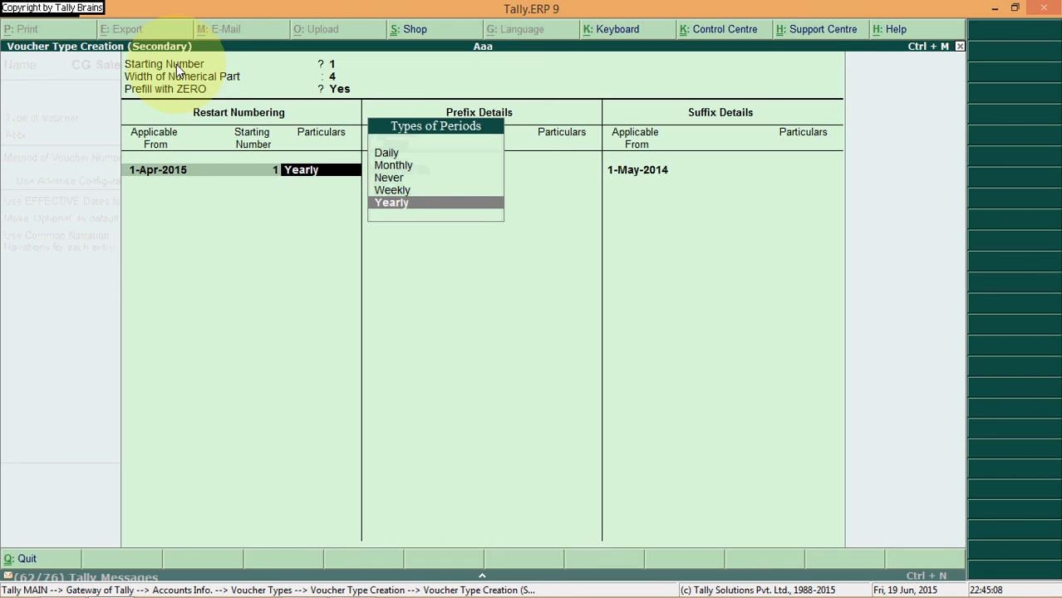
click(395, 156)
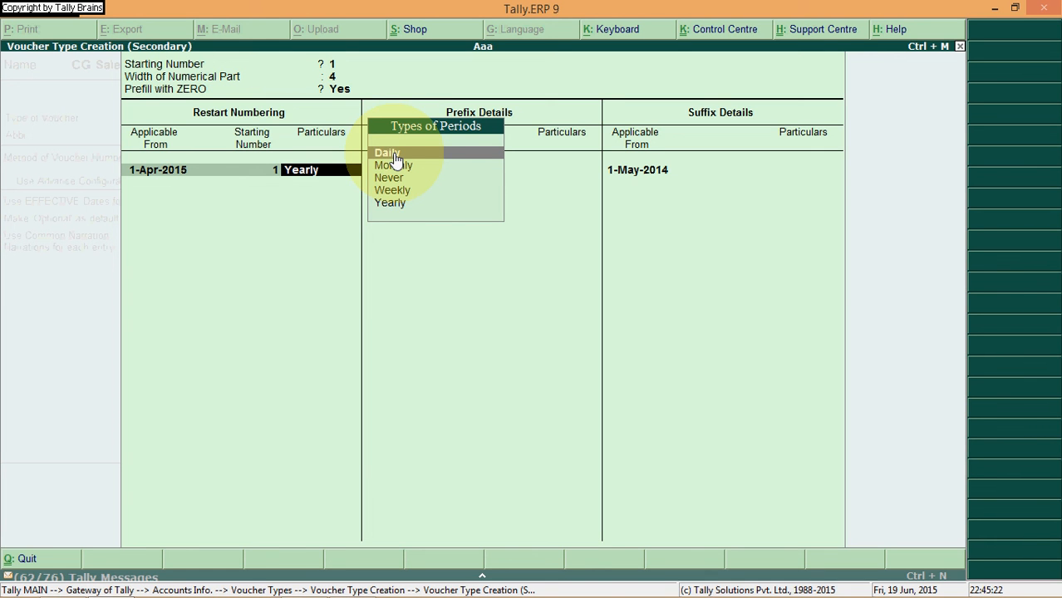
key(Down)
key(Down)
key(Down)
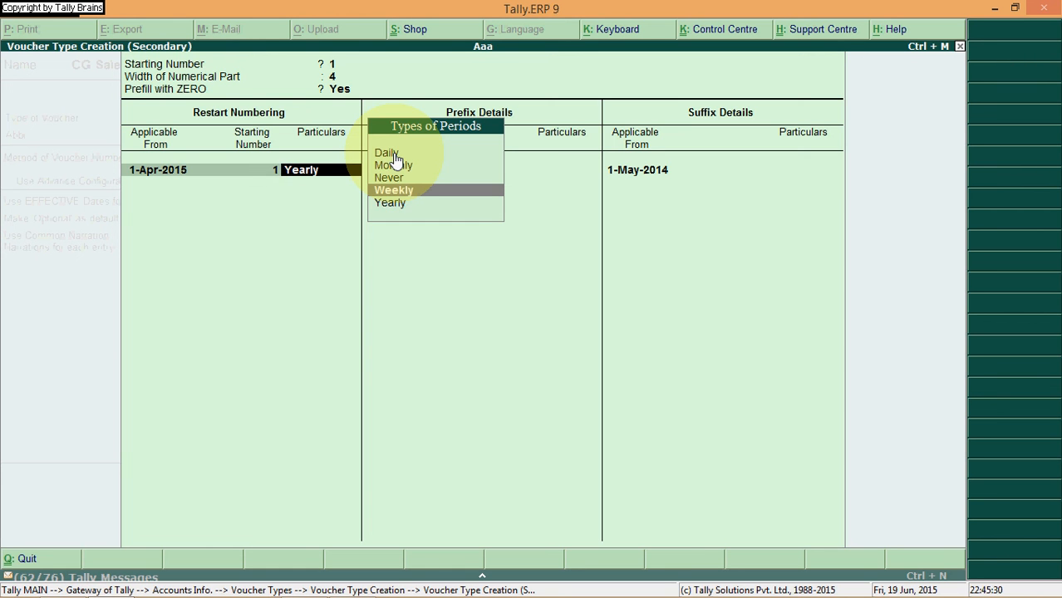
key(Down)
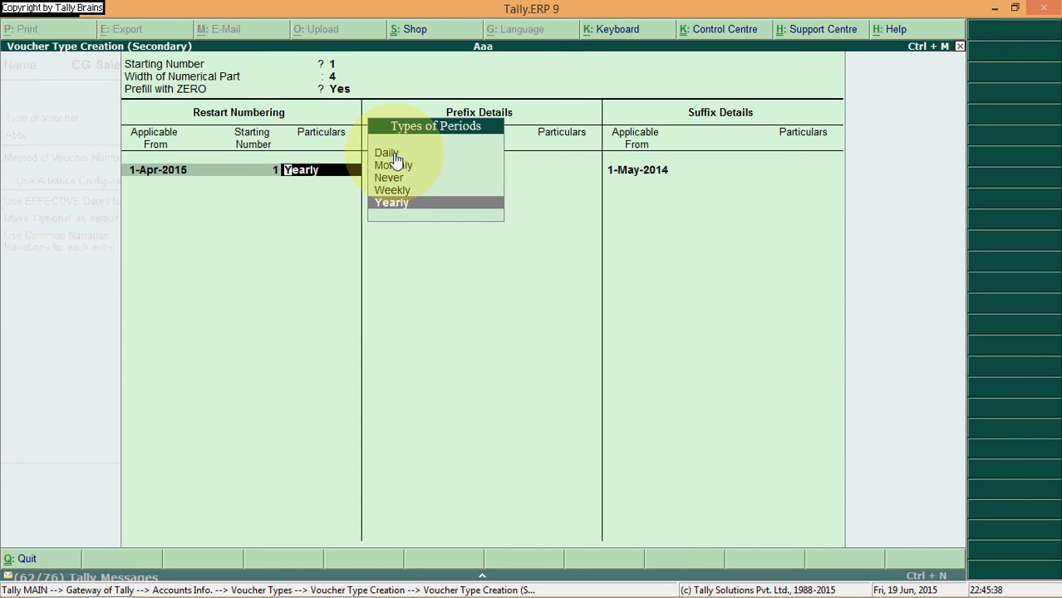
key(Return)
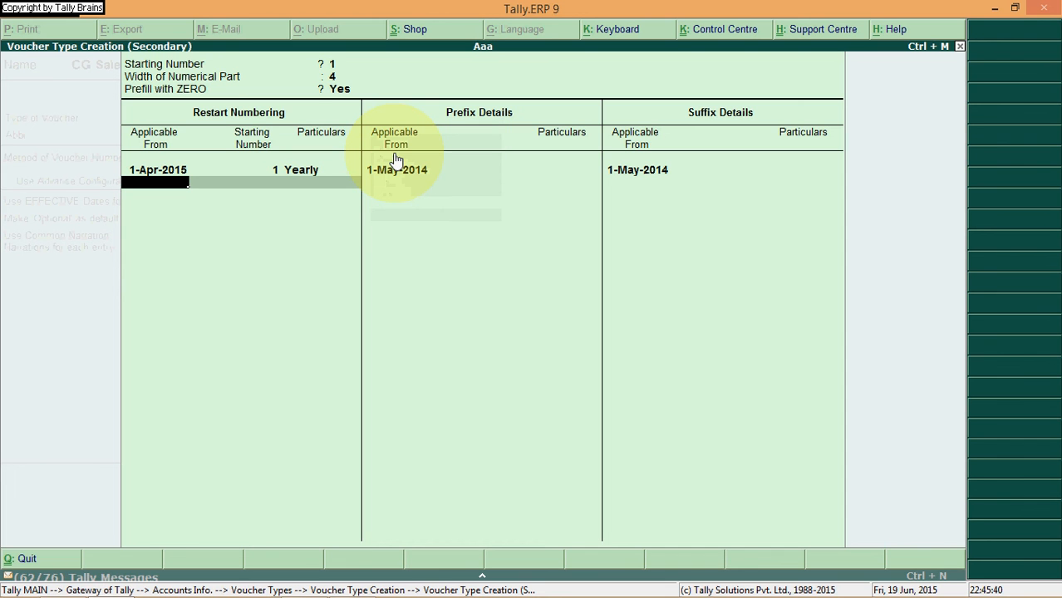
key(Return)
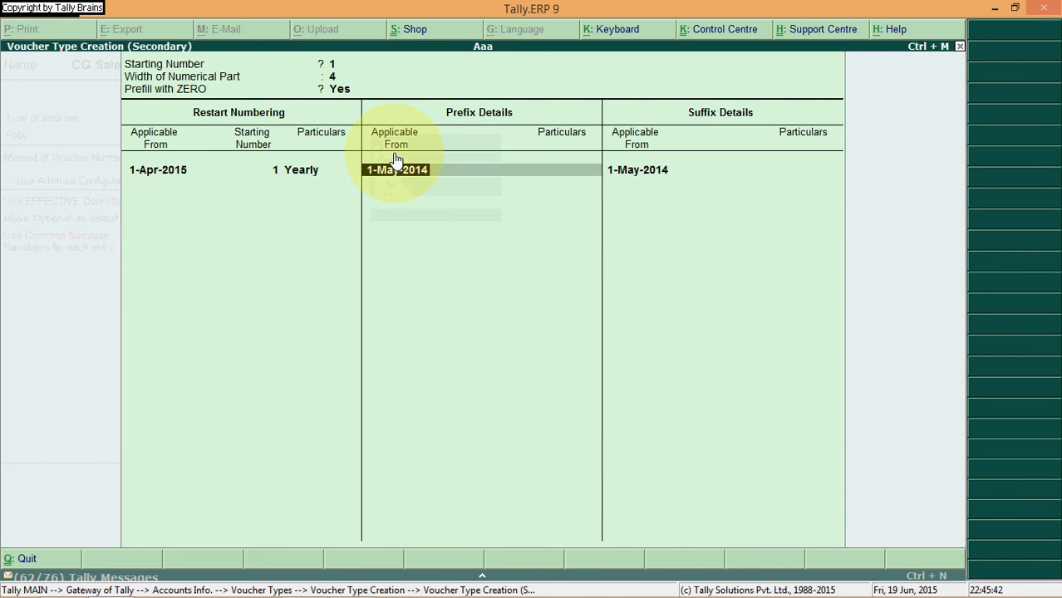
- Set the voucher number prefix to CG/INV/, applicable from 1-Apr-2015
text(1.5)
key(BackSpace)
text(4.1)
key(Return)
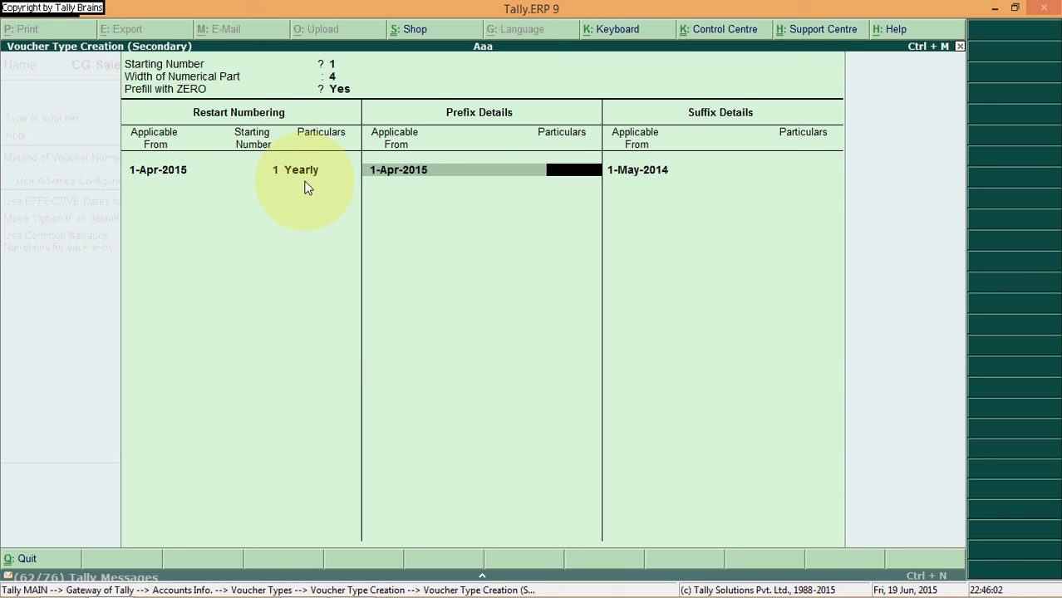
text(CG/INV/)
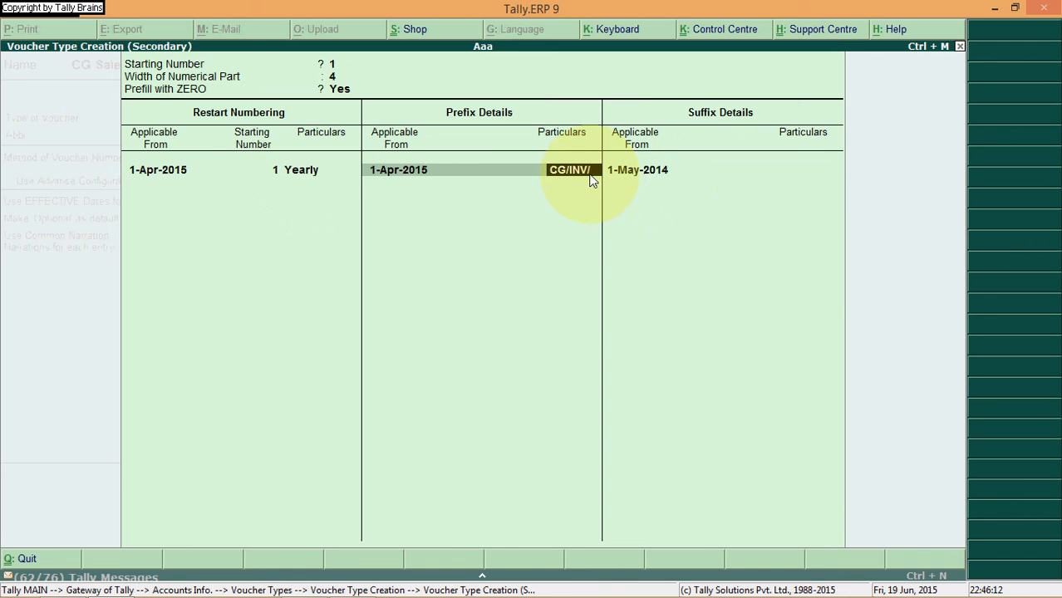
key(Return)
key(Return)
- Set the voucher number suffix to /15-16, applicable from 1-Apr-2015
text(a)
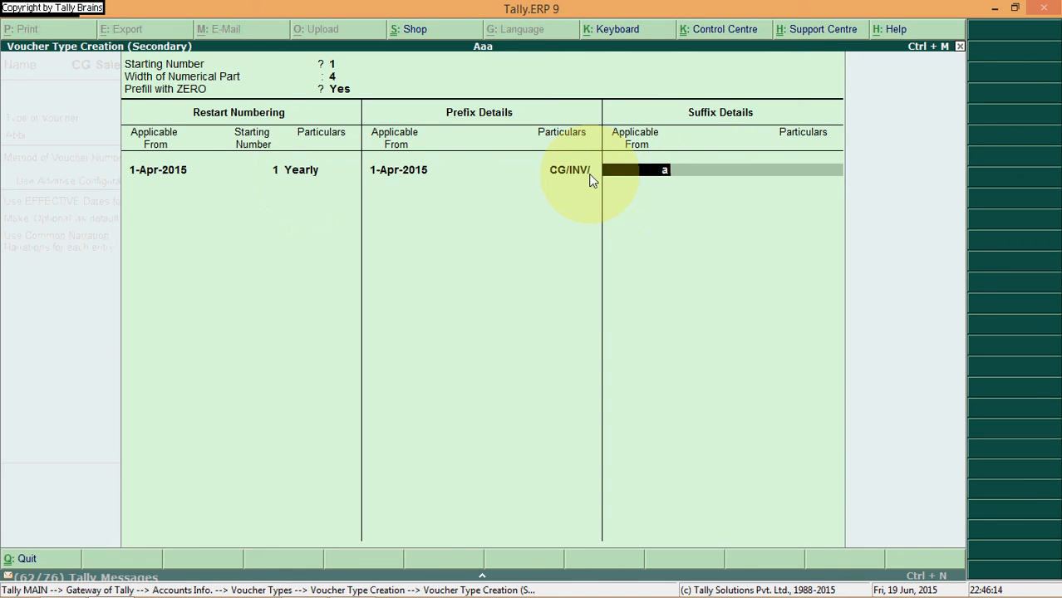
text(pr)
key(Return)
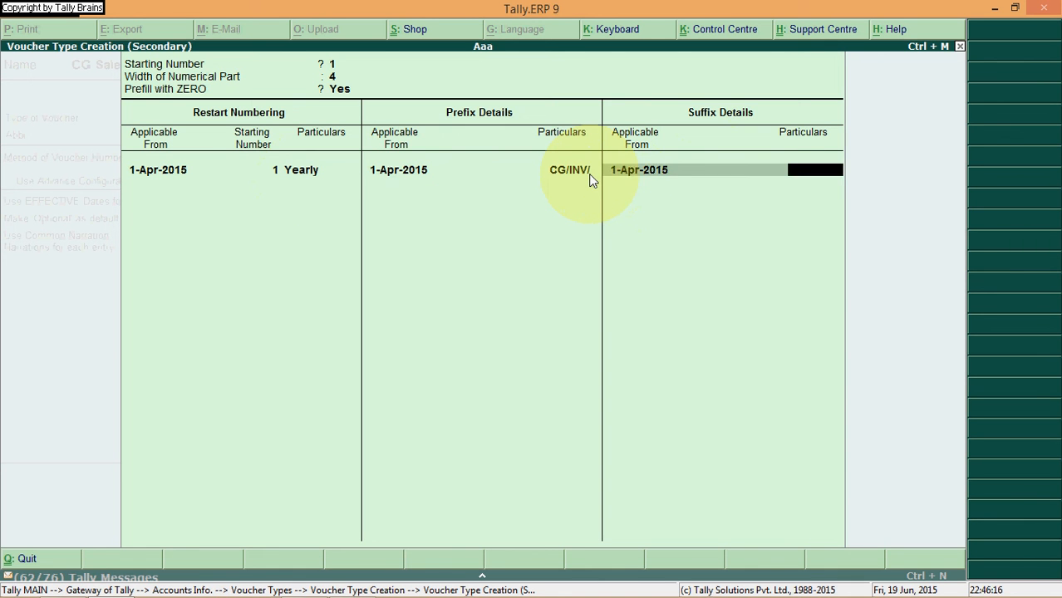
text(/15-16)
key(Return)
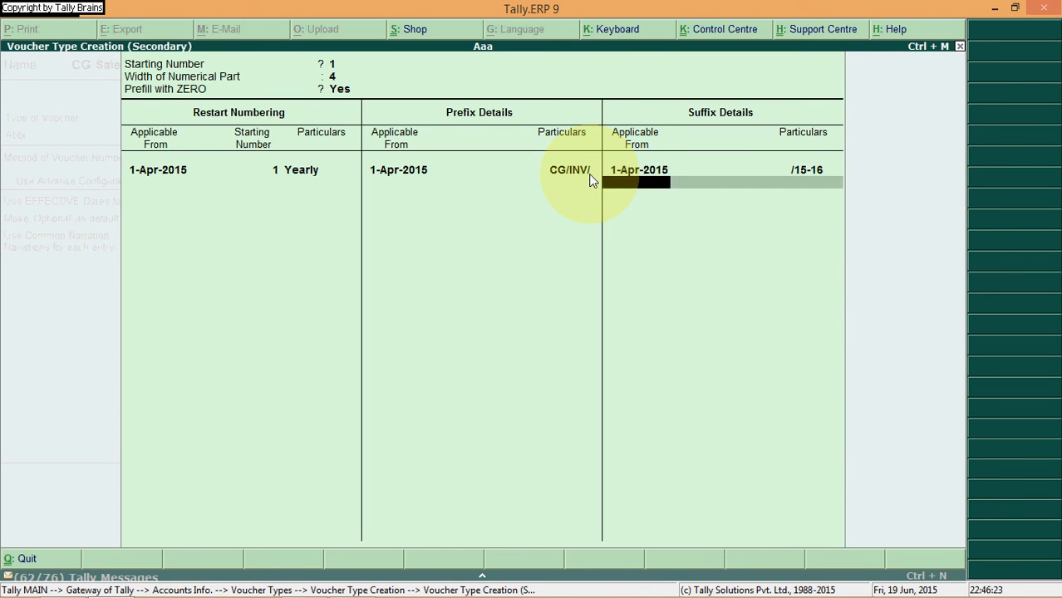
- Add a second restart numbering entry applicable from 1-Apr-2016 with starting number 1 and the Yearly period
click(142, 184)
key(Return)
key(Return)
key(Return)
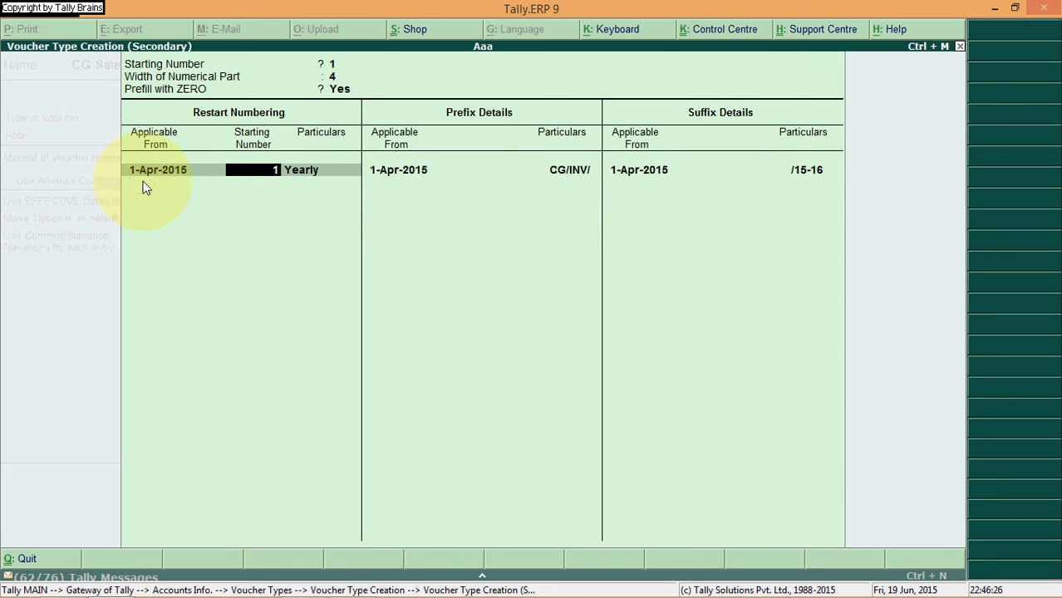
text(1)
key(BackSpace)
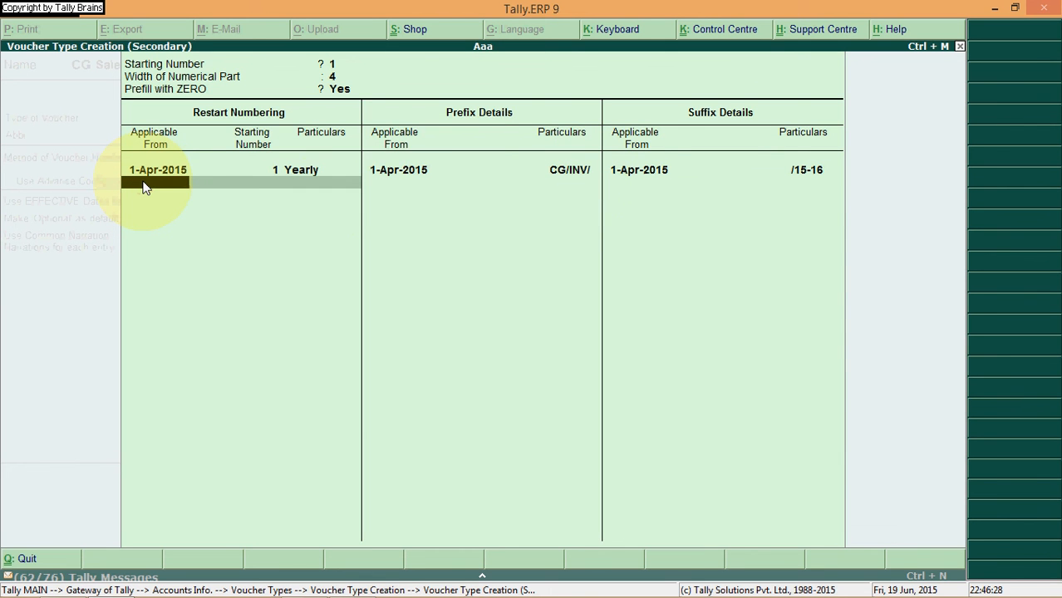
text(1-4-16)
key(Return)
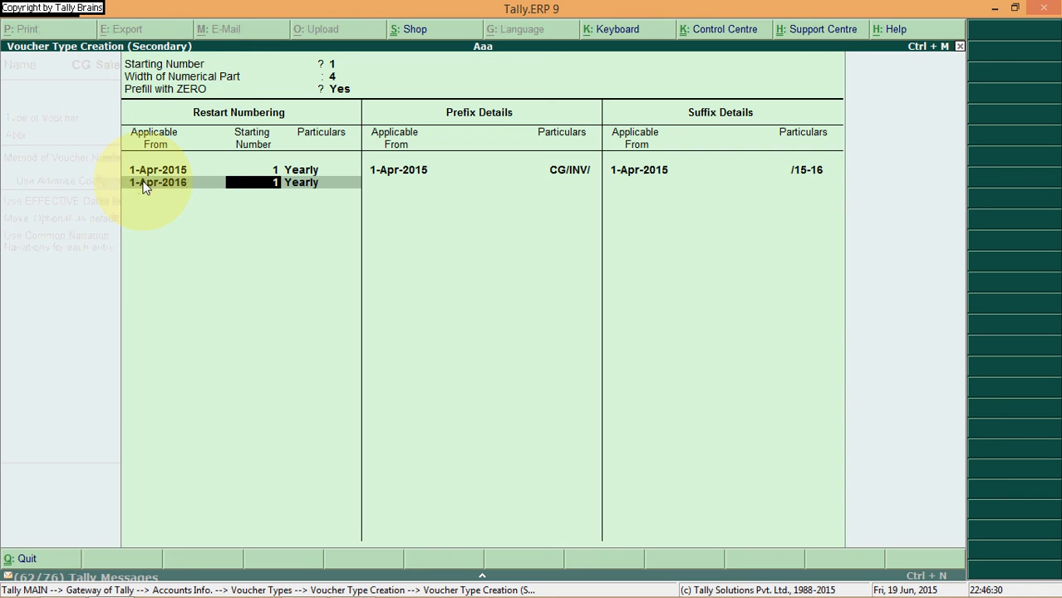
text(5)
key(Return)
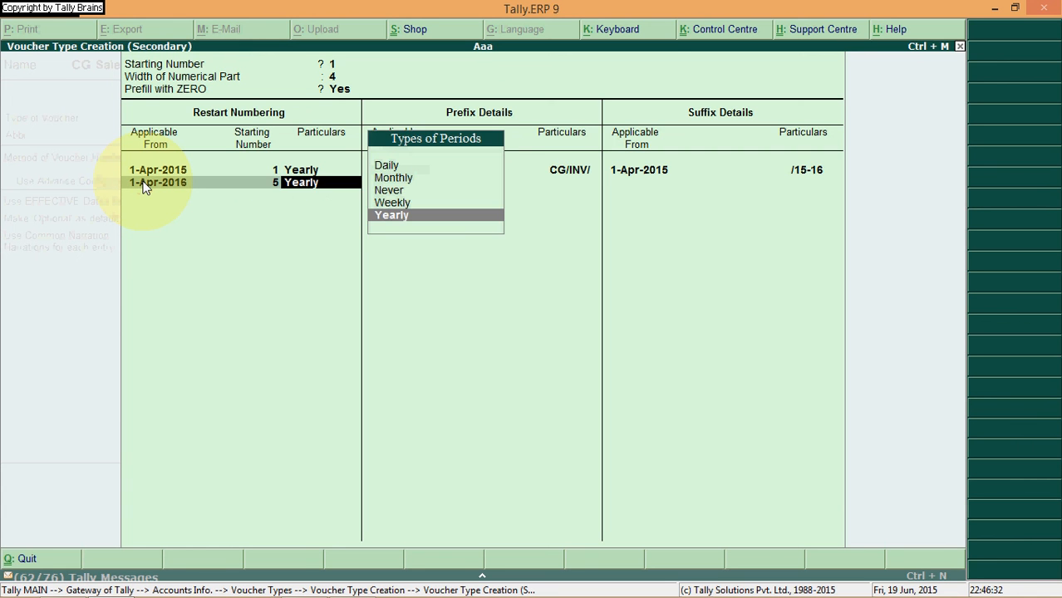
key(BackSpace)
text(1)
key(Return)
key(Return)
- Add a second voucher number suffix, /16-17, applicable from 1-Apr-2016, without adding another prefix entry
key(Return)
key(Return)
key(Return)
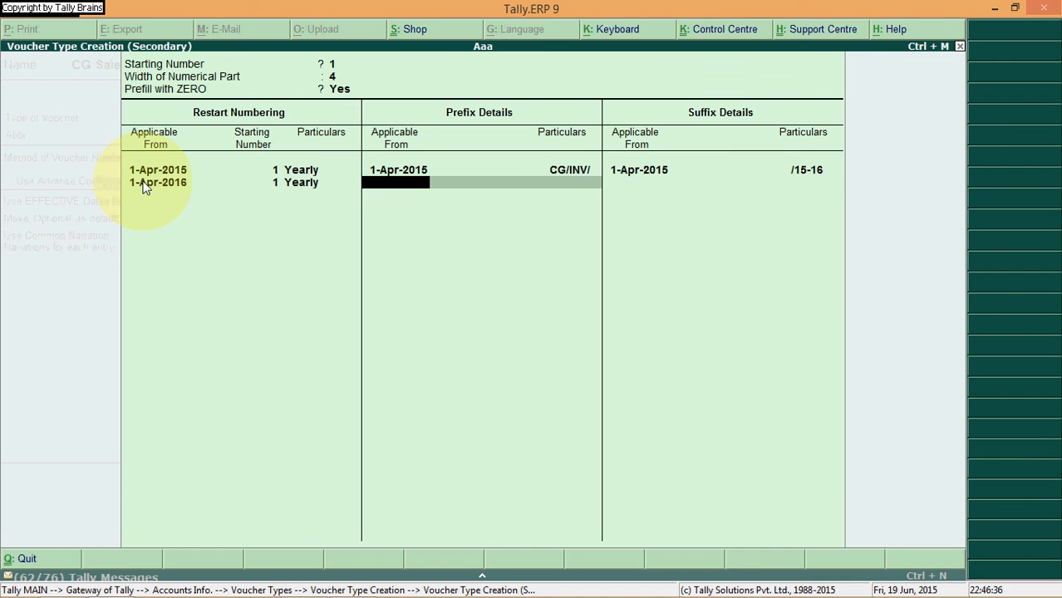
key(Return)
key(Return)
key(Return)
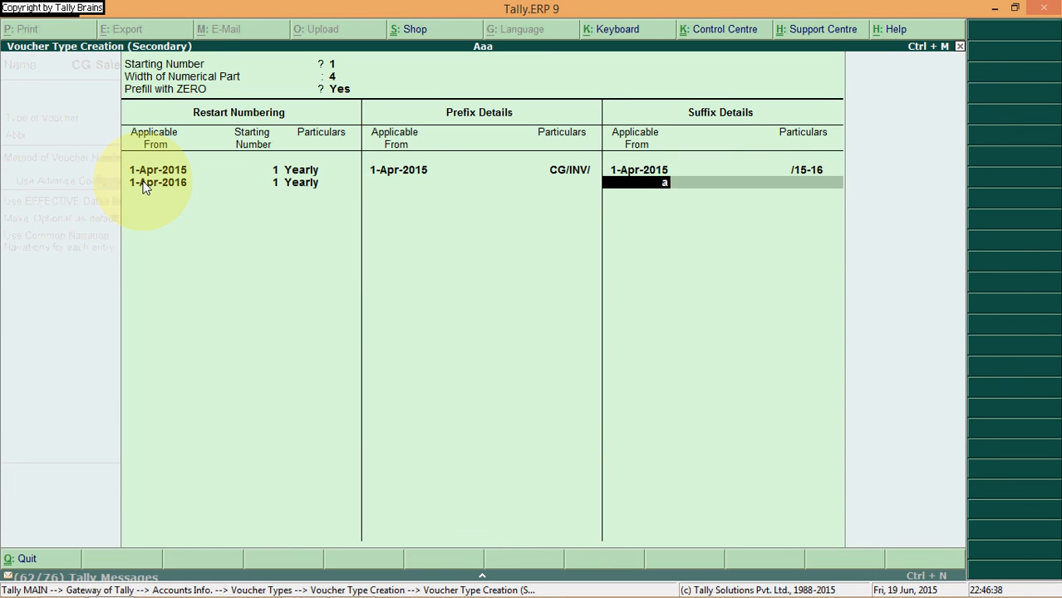
text(1-4-16)
key(Return)
text(/1)
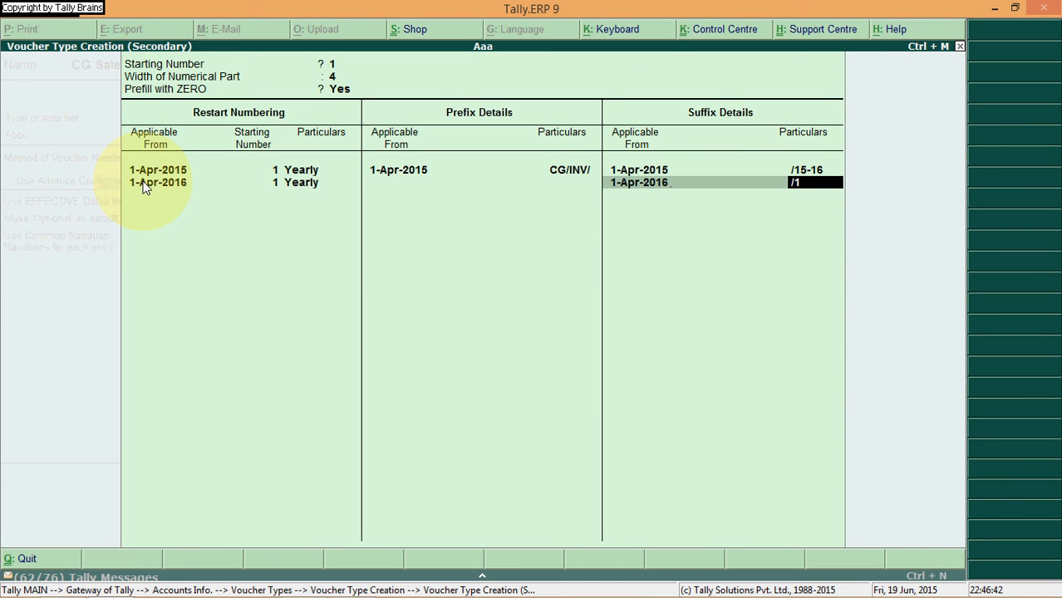
text(6-17)
key(Return)
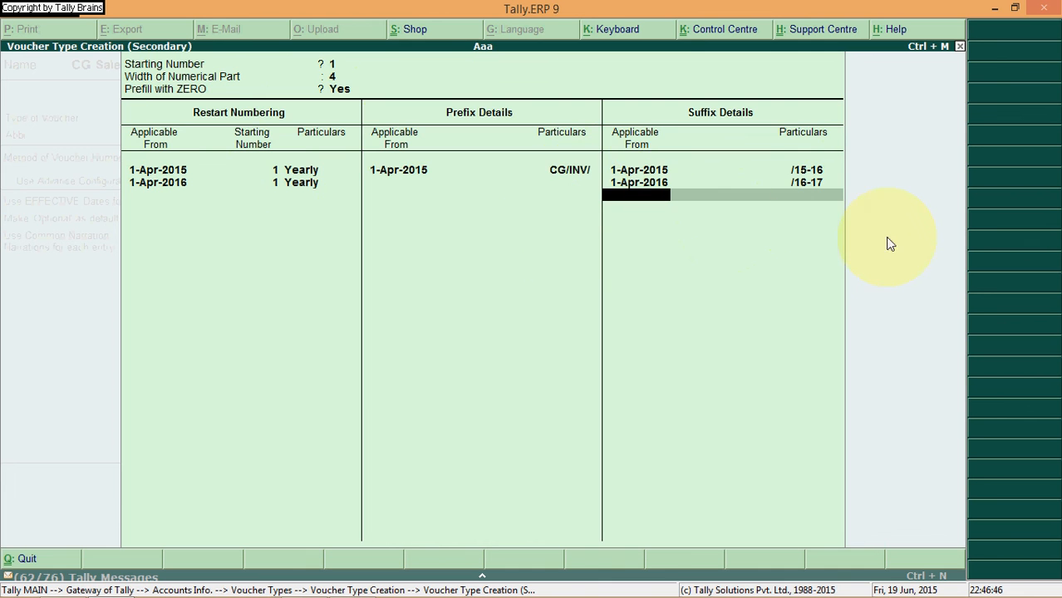
- Finish the numbering configuration, save the CG Sales voucher type and return to the Gateway of Tally
key(Return)
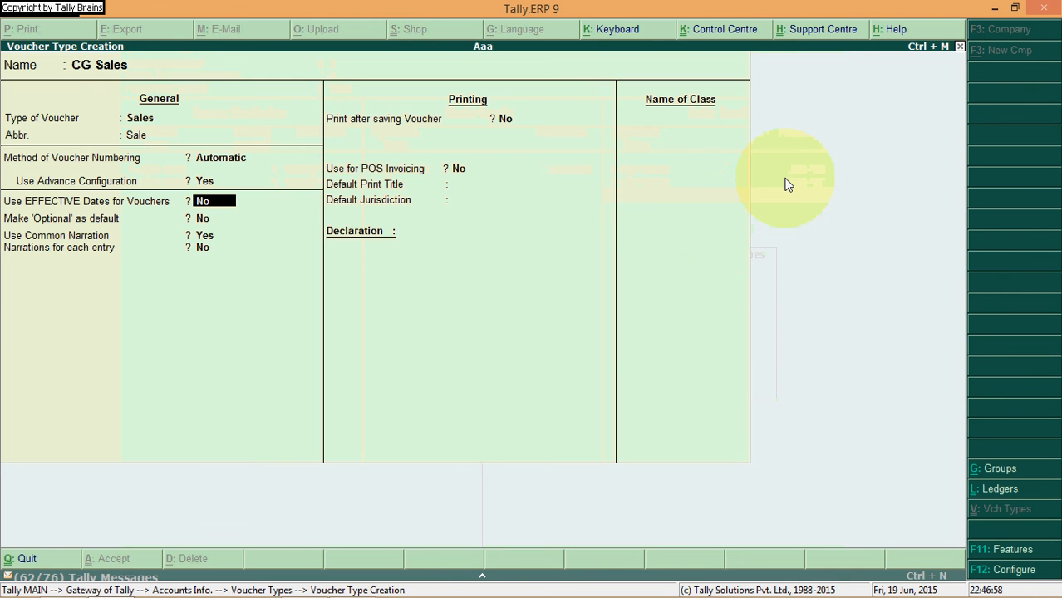
key(ctrl+a)
key(Escape)
key(Return)
key(Escape)
key(Escape)
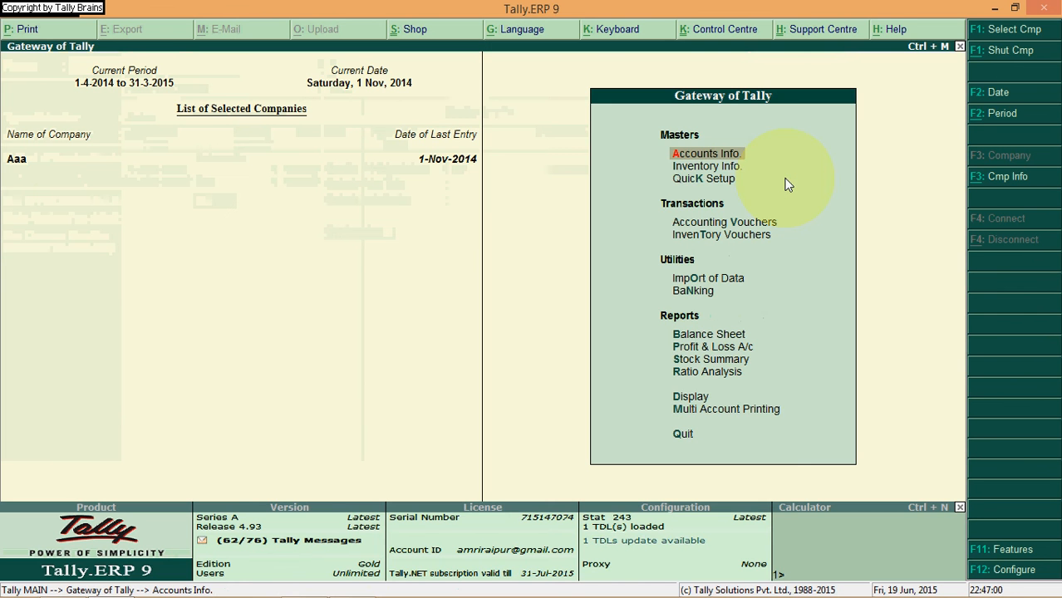
- Open a CG Sales accounting voucher and change the working period to 1-4-2015 through 31-3-2016
key(v)
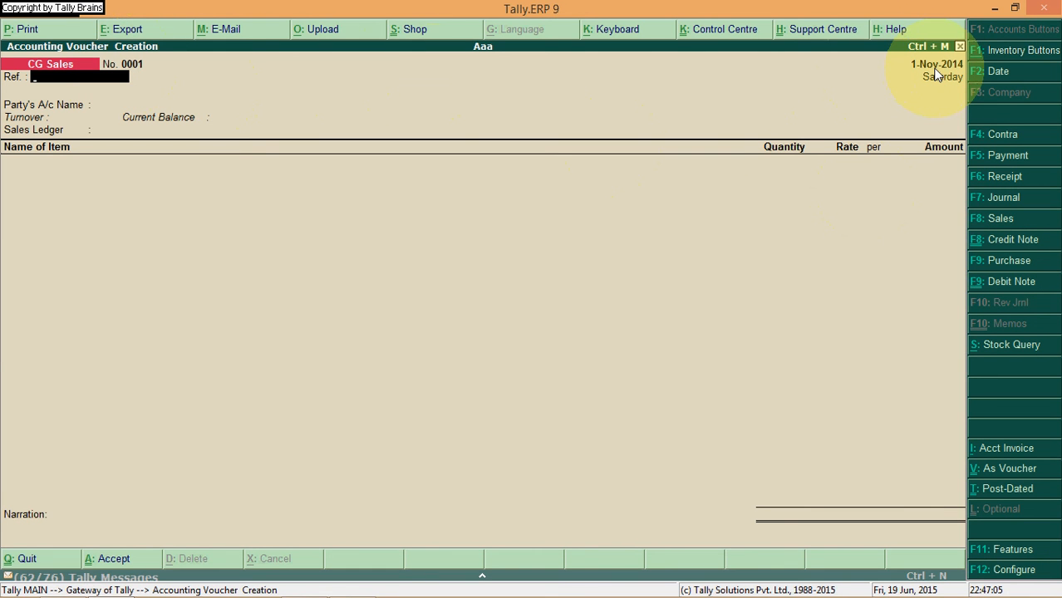
key(Escape)
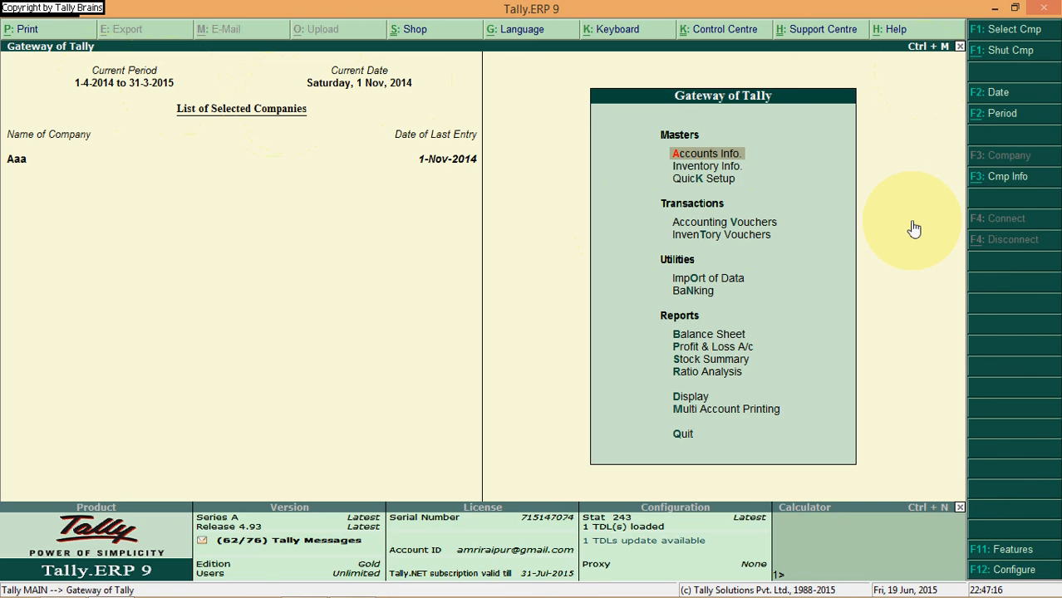
key(v)
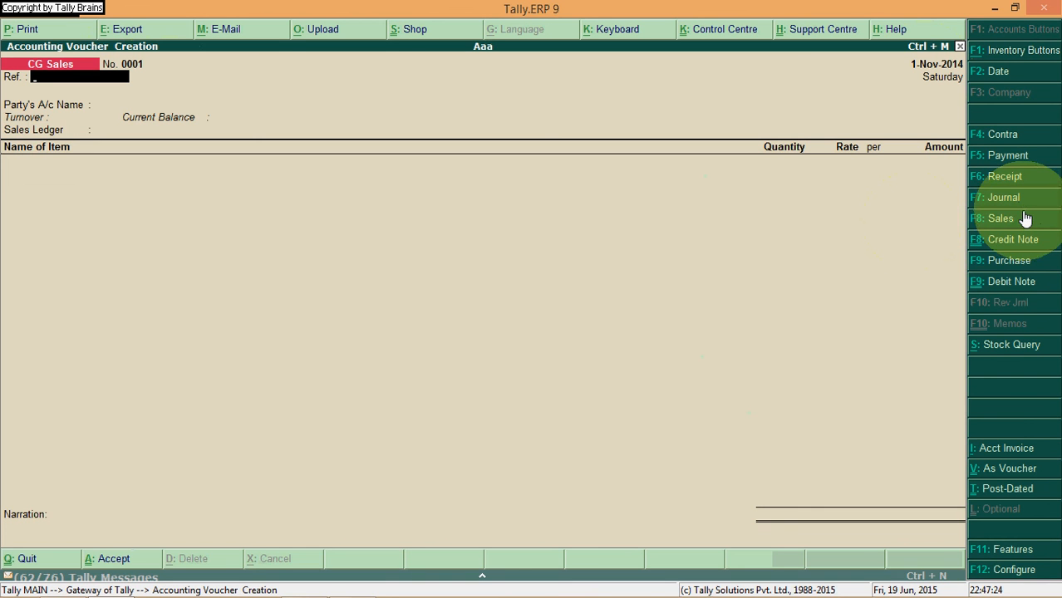
key(alt+F2)
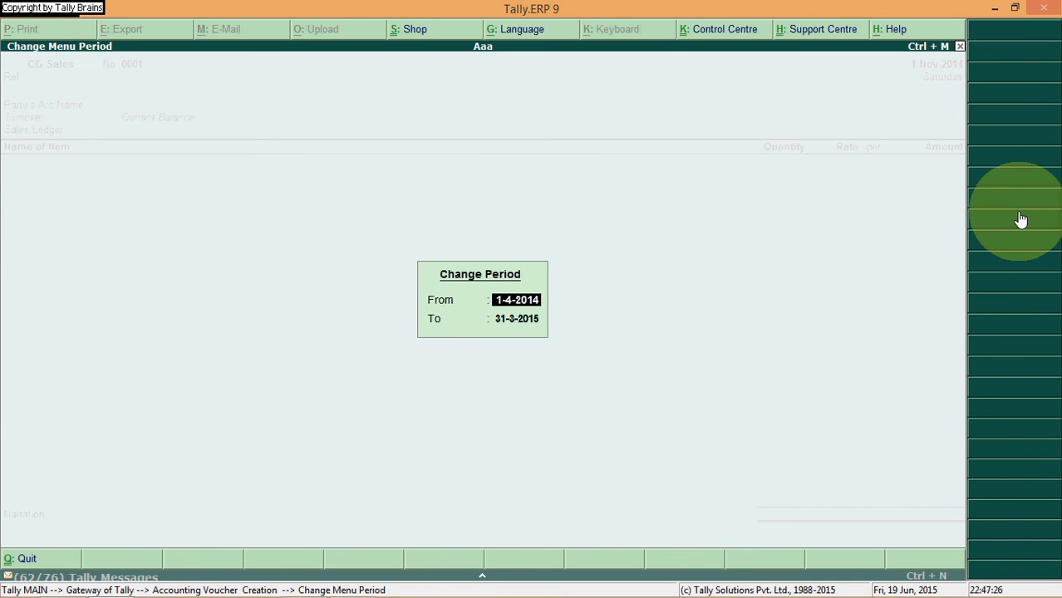
text(a15)
key(Return)
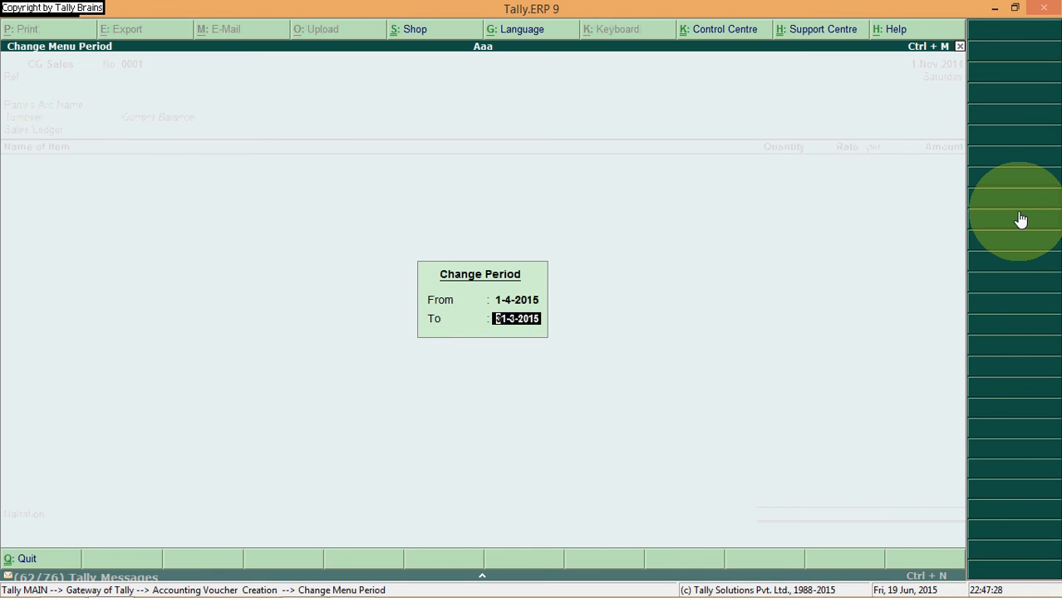
text(m1)
key(Return)
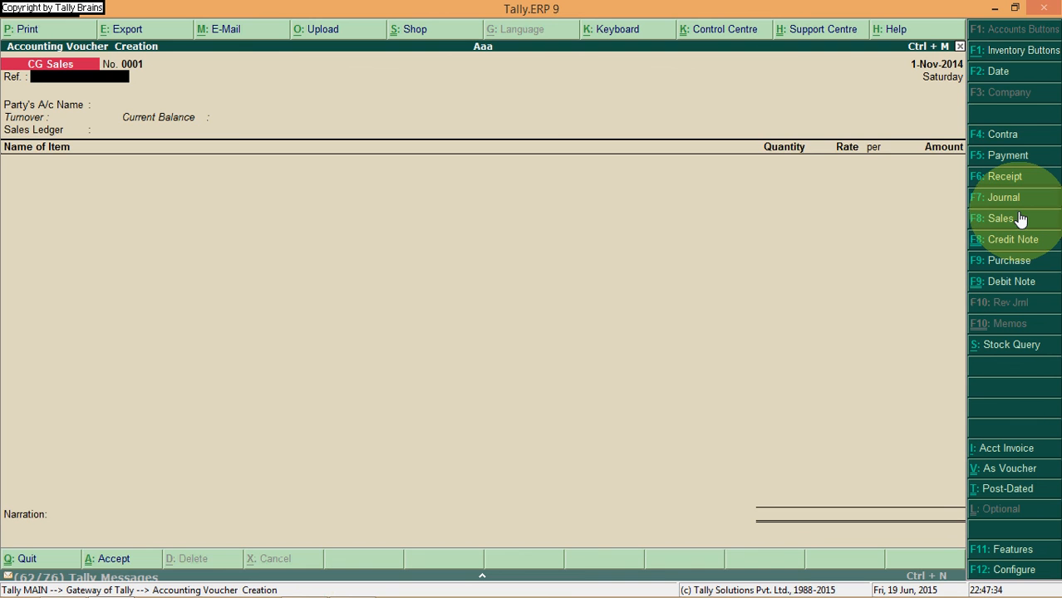
- Set the CG Sales voucher date to 1-4-2015 and check the generated voucher number
key(F2)
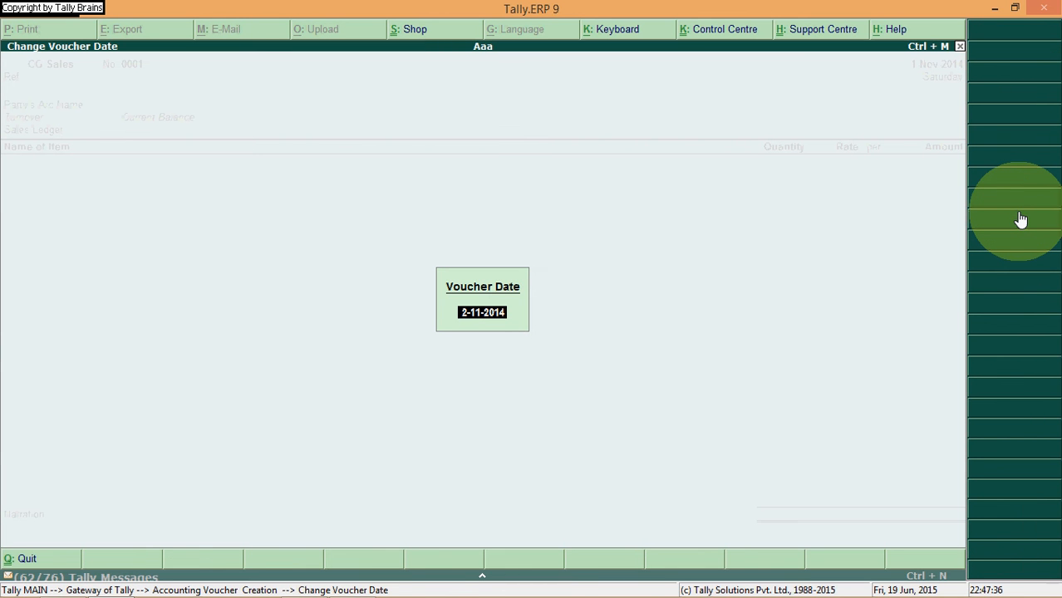
text(1.4.15)
key(Return)
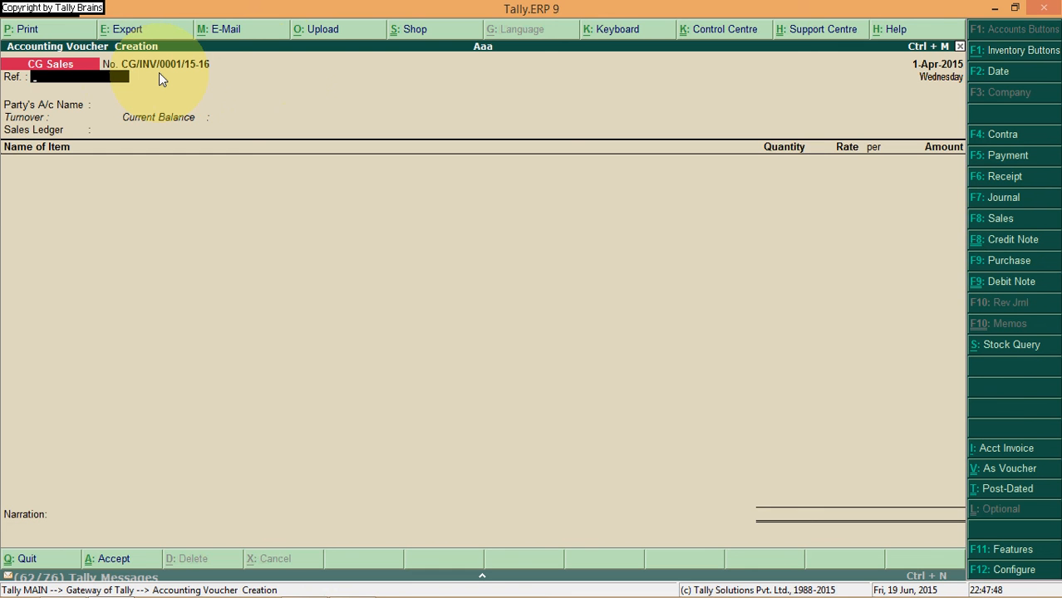
- Change the working period to 1-4-2016 through 31-3-2017 from within the CG Sales voucher
key(alt+F2)
text(a)
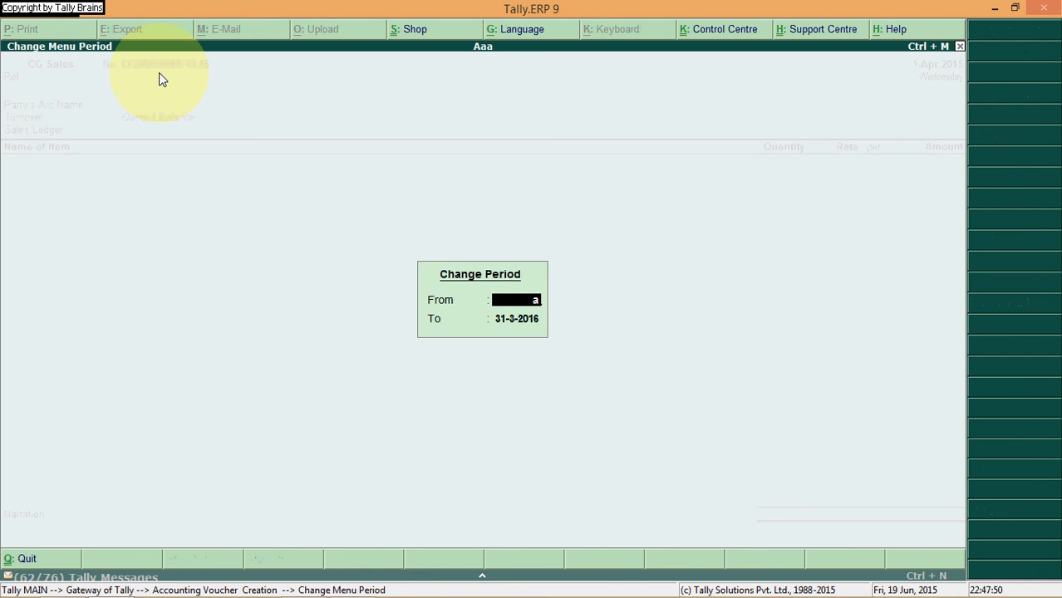
text(pr)
key(Return)
text(m)
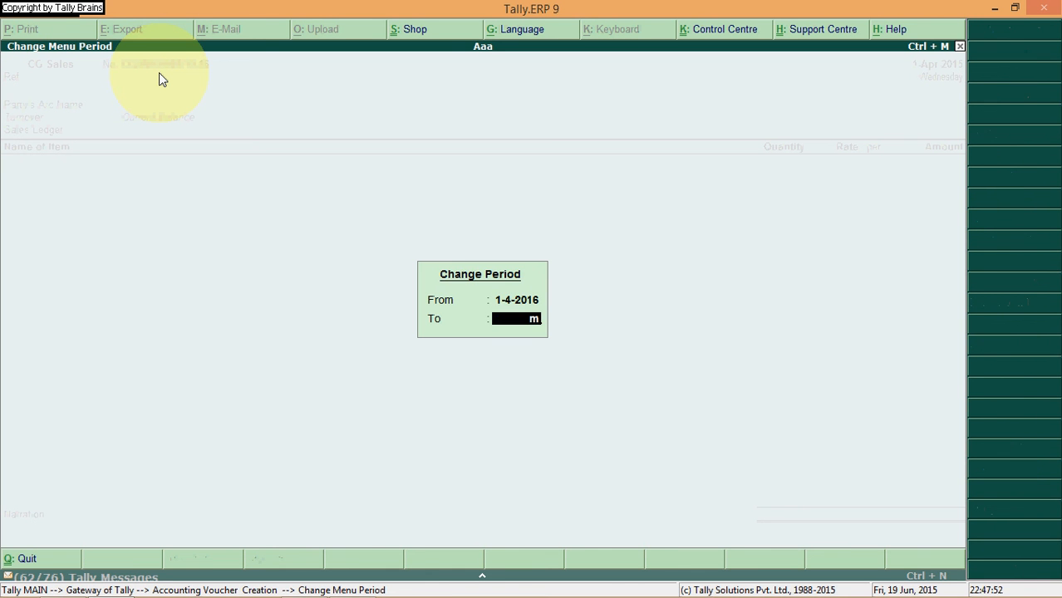
text(ar)
key(Return)
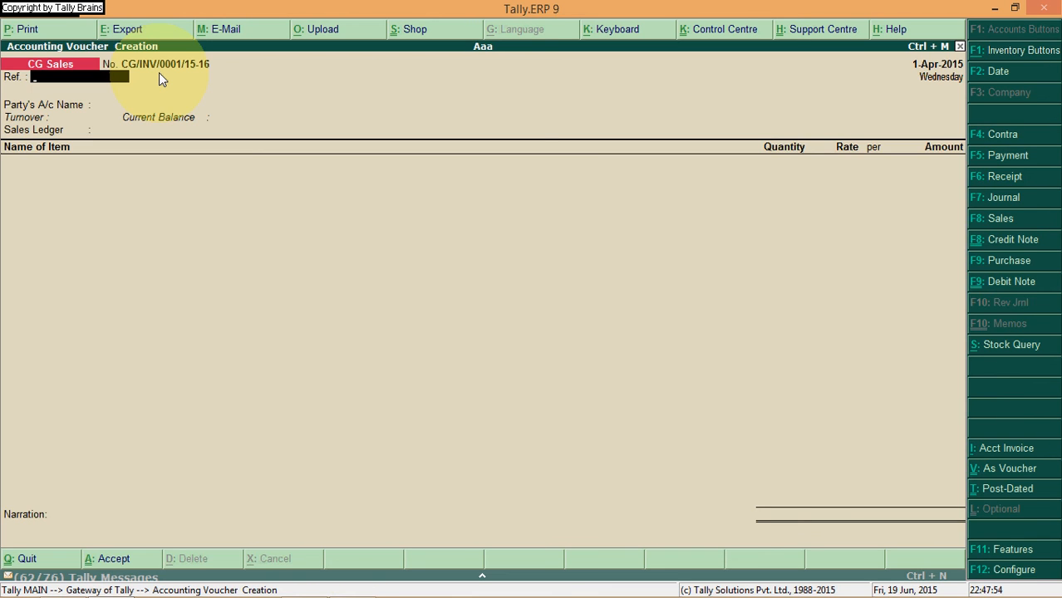
- Set the voucher date to 1-4-2016 to check its number, and return to the Gateway of Tally without saving the voucher
key(F2)
text(1.4.16)
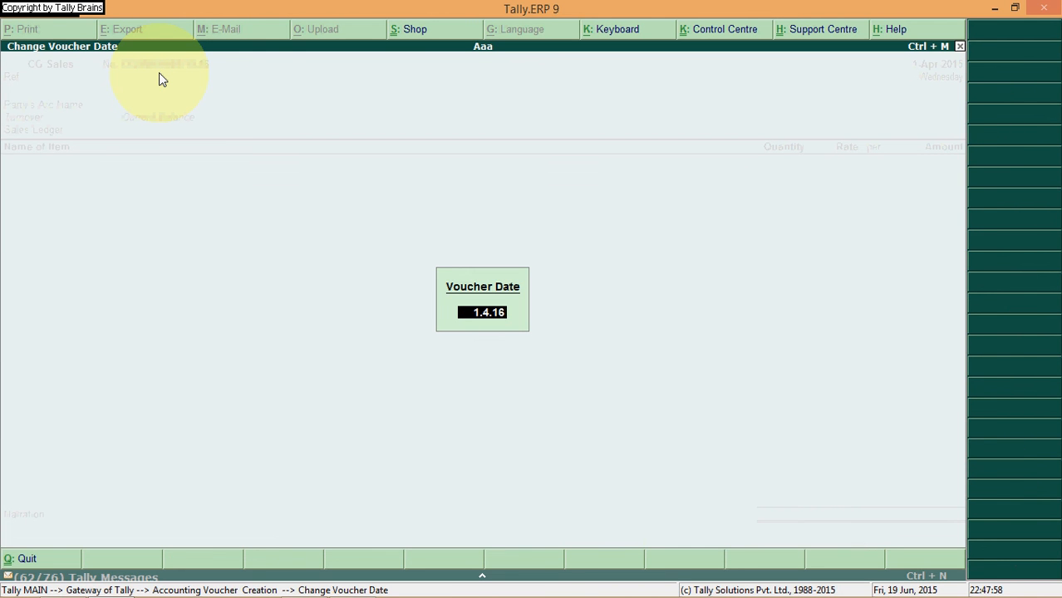
key(Return)
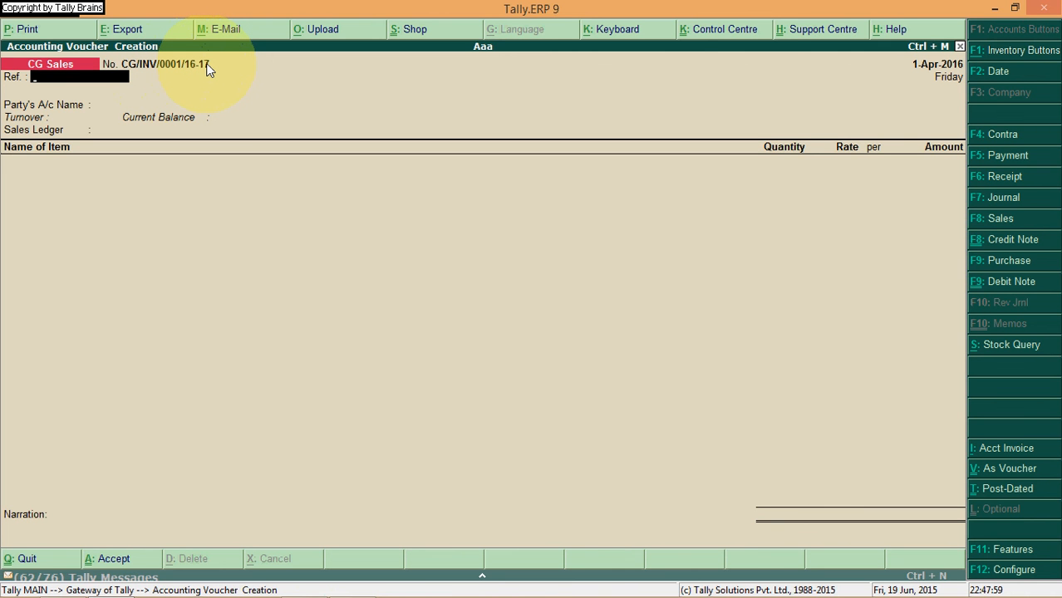
key(Escape)
key(Return)
key(Escape)
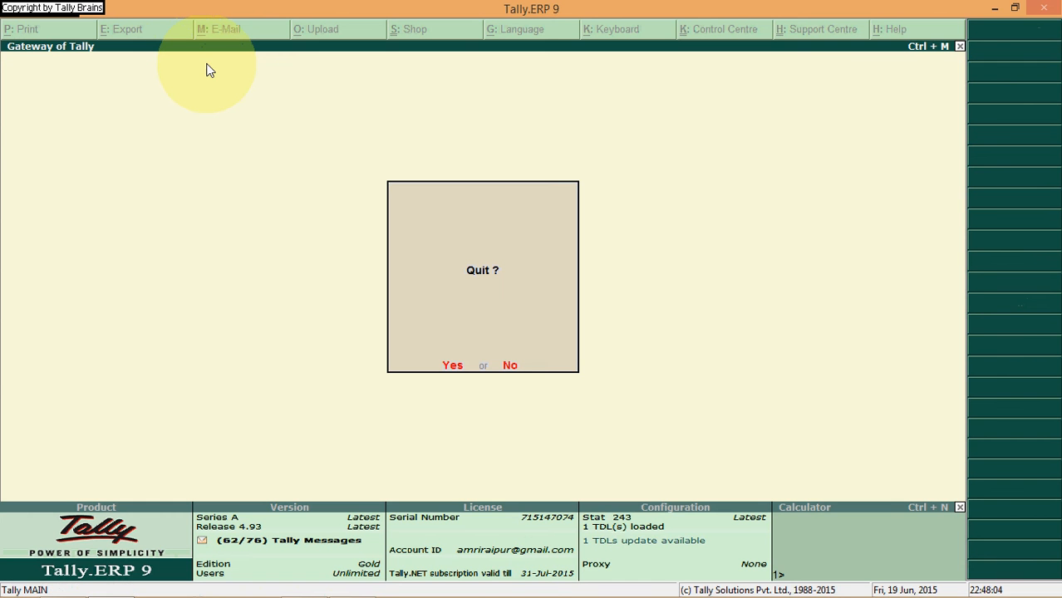
key(n)
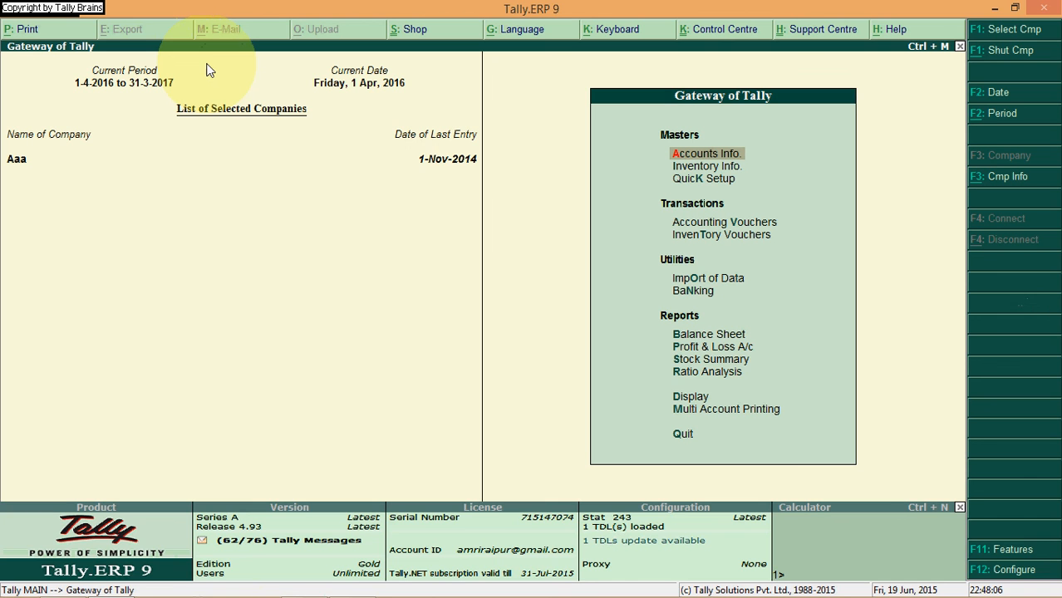